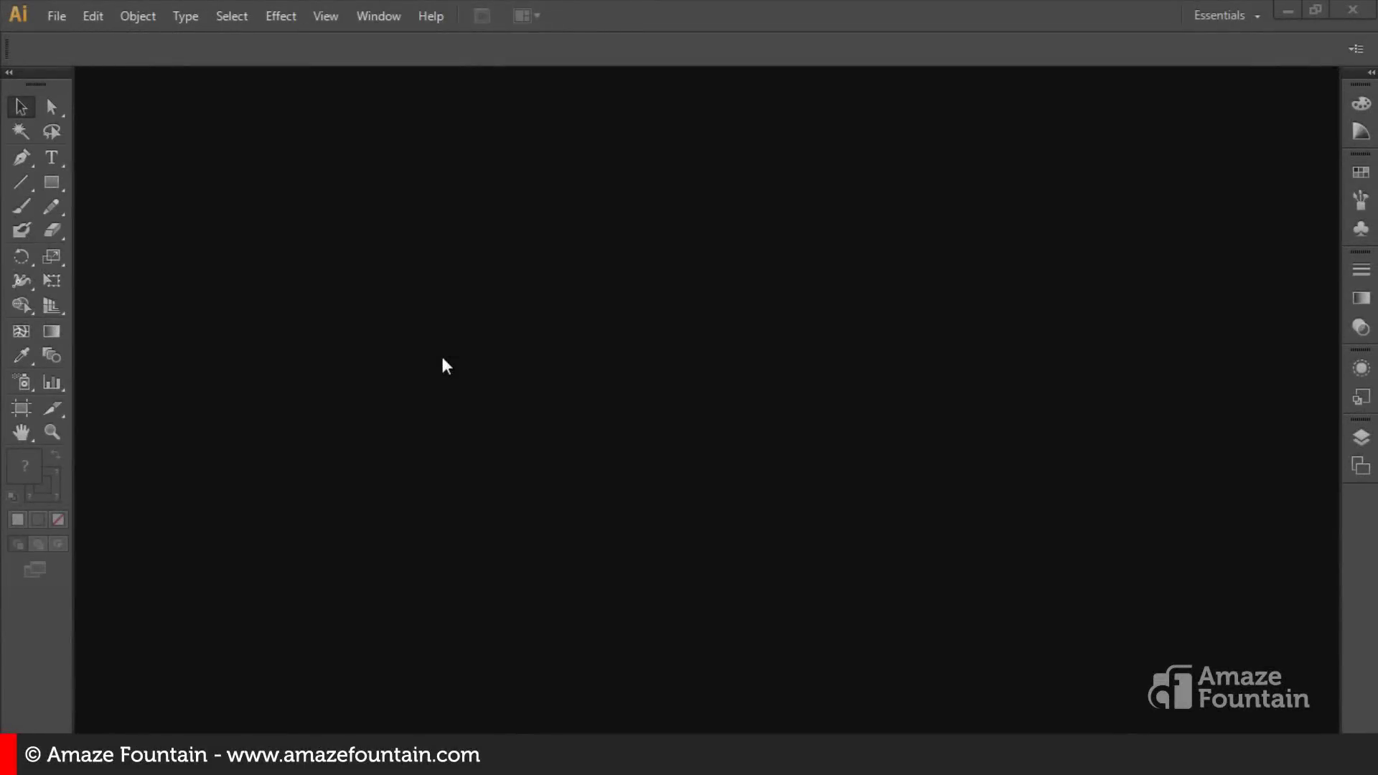
Step: Bring up Illustrator's File menu to begin a new document
{"action": "left_click", "coordinate": [60, 16]}
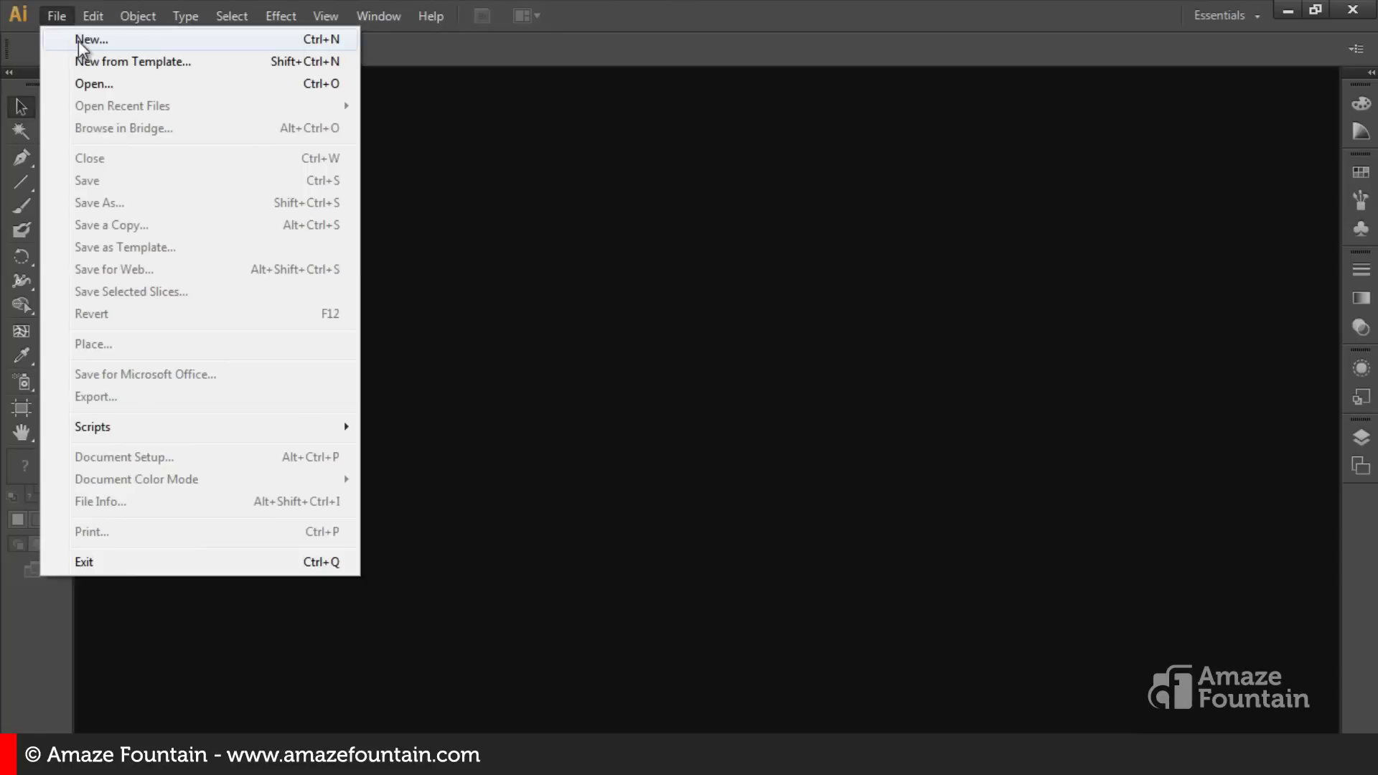
Step: Create a new document in inches, 10 wide by 10 high
{"action": "left_click", "coordinate": [80, 40]}
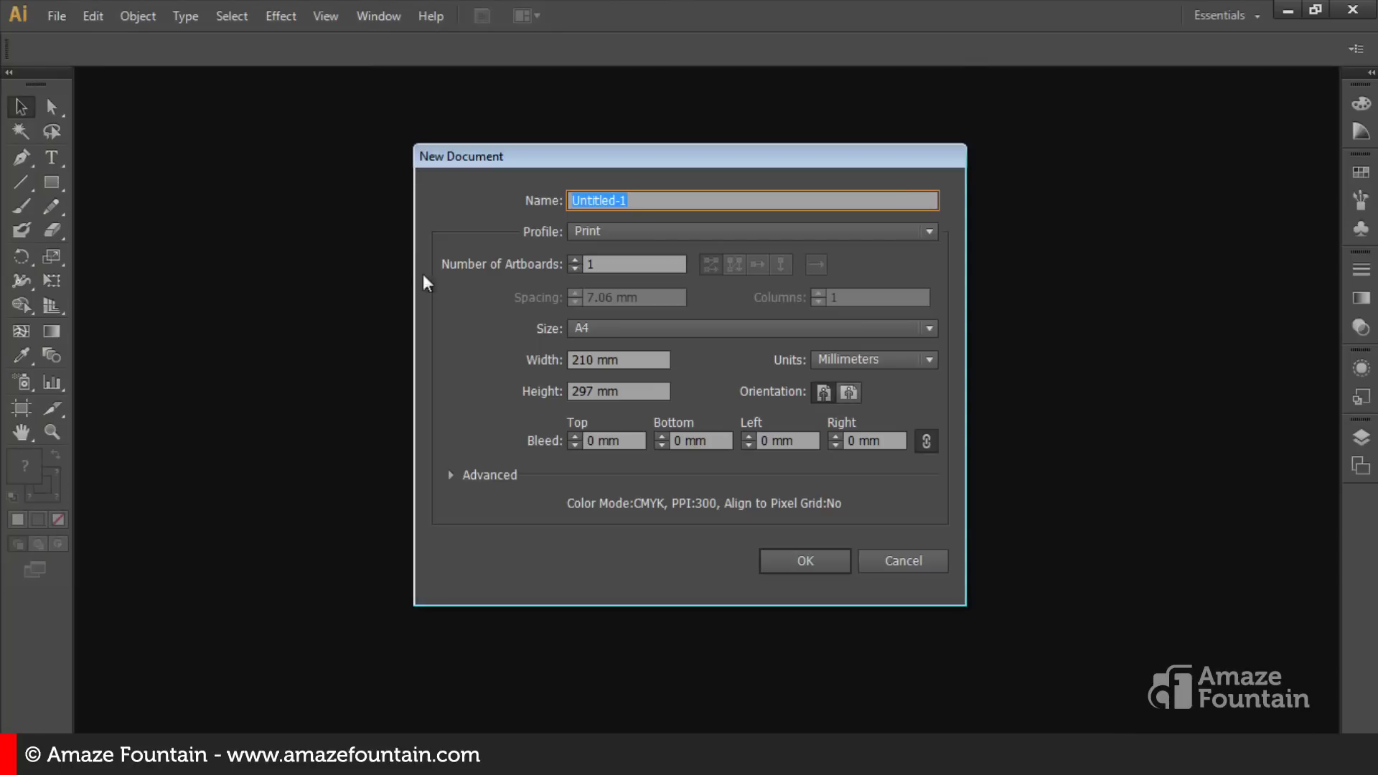
{"action": "left_click", "coordinate": [847, 366]}
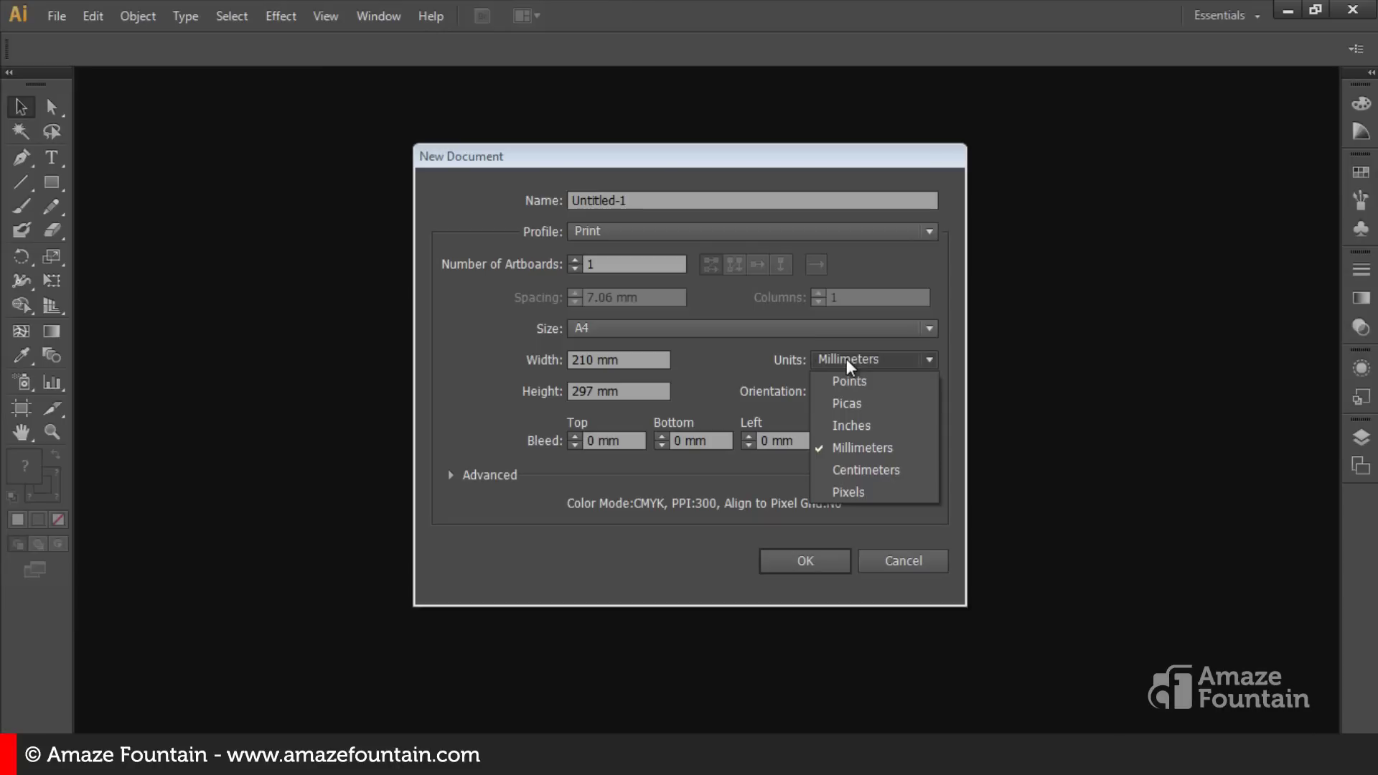
{"action": "left_click", "coordinate": [851, 425]}
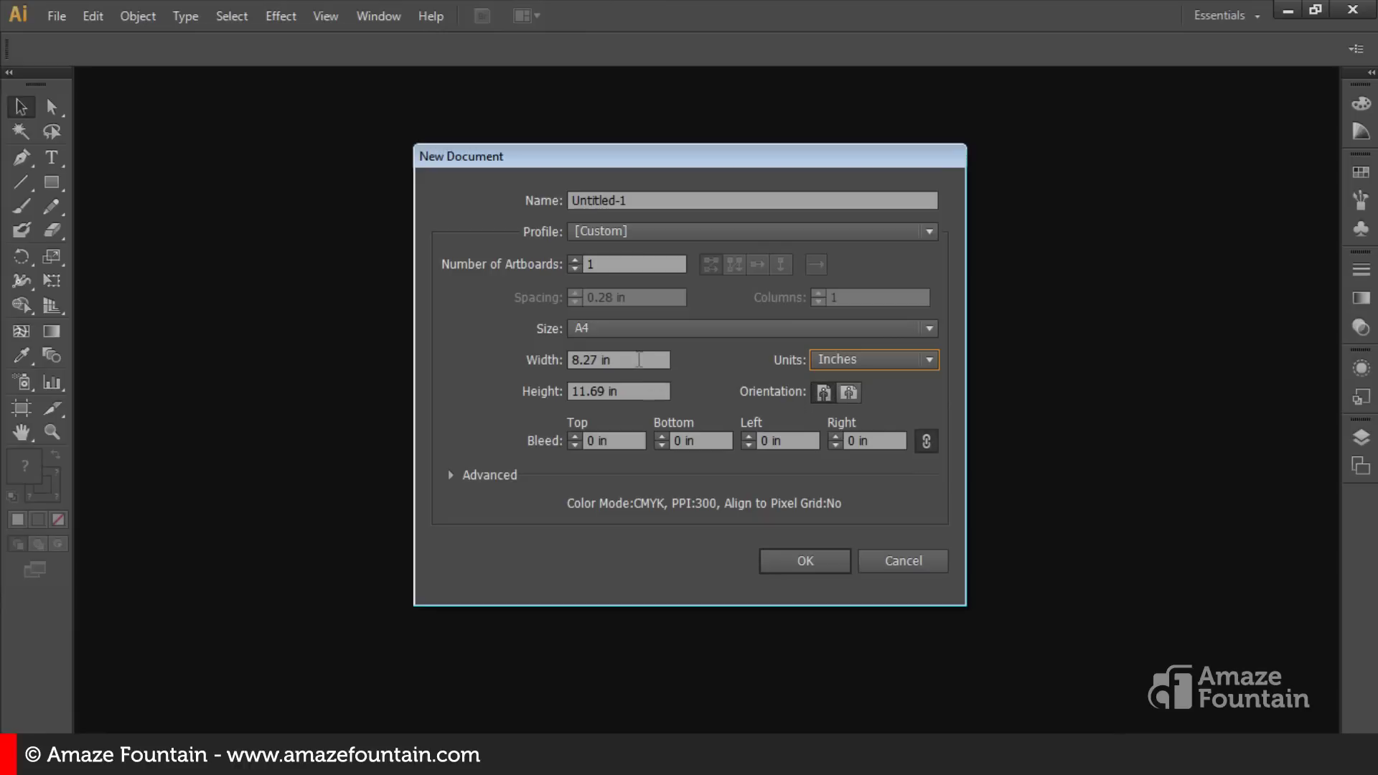
{"action": "left_click_drag", "start_coordinate": [639, 358], "coordinate": [553, 350]}
{"action": "type", "text": "10"}
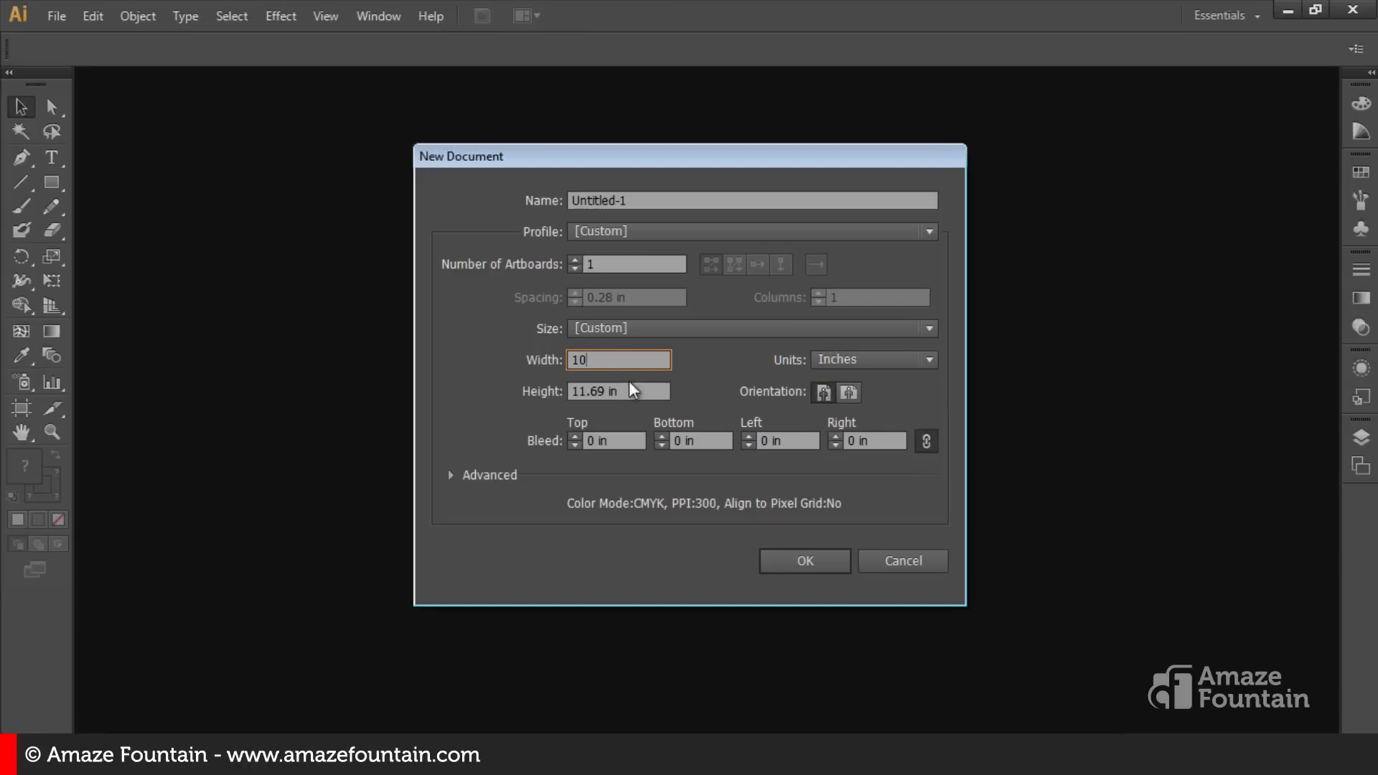
{"action": "left_click_drag", "start_coordinate": [637, 393], "coordinate": [540, 392]}
{"action": "type", "text": "10"}
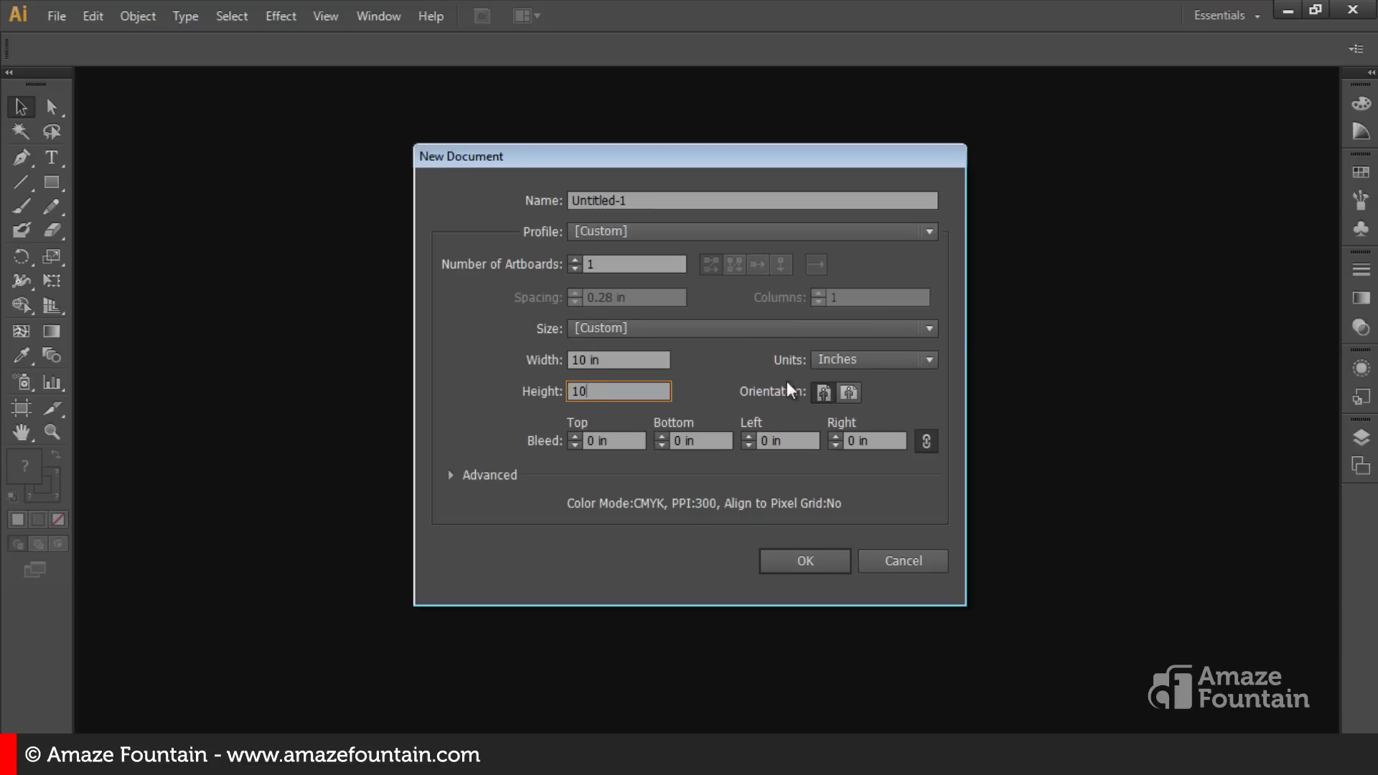
{"action": "left_click", "coordinate": [806, 563]}
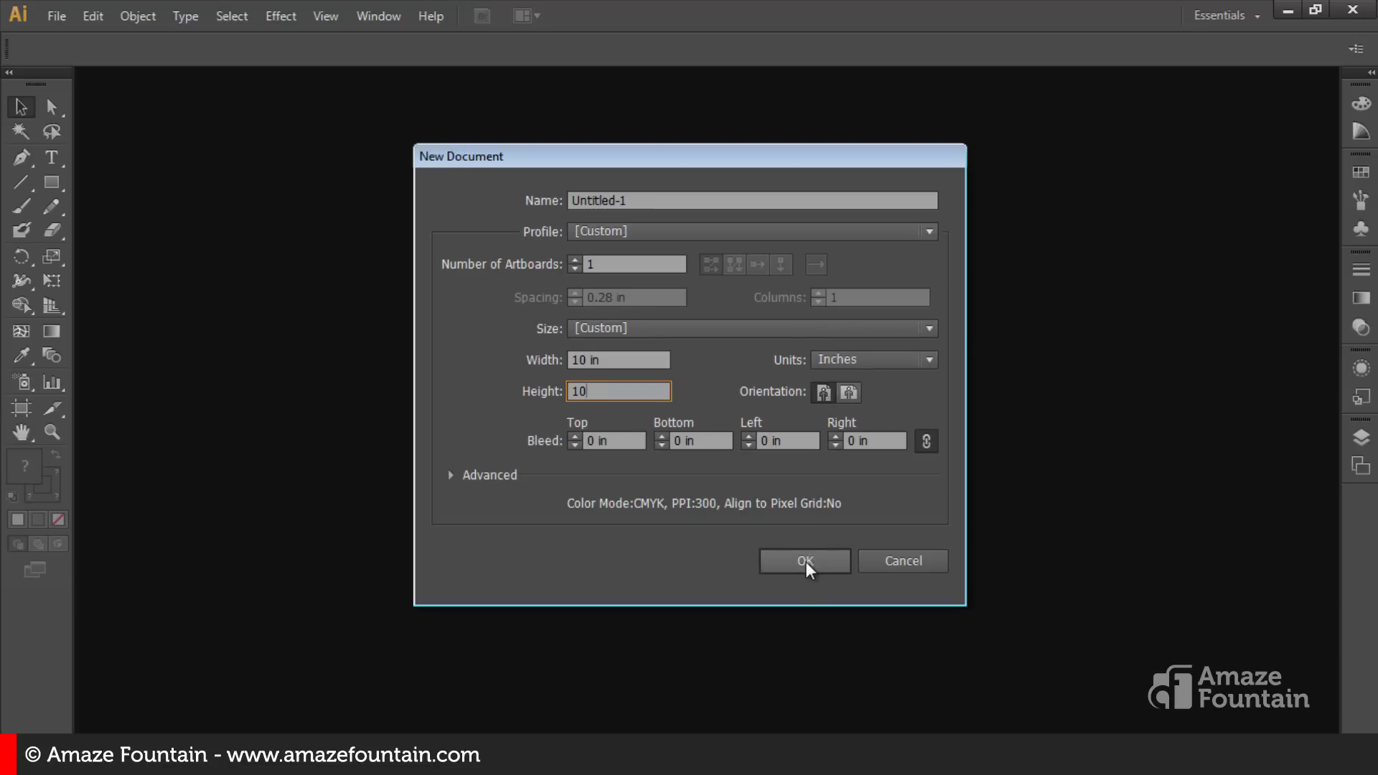
{"action": "left_click", "coordinate": [805, 564]}
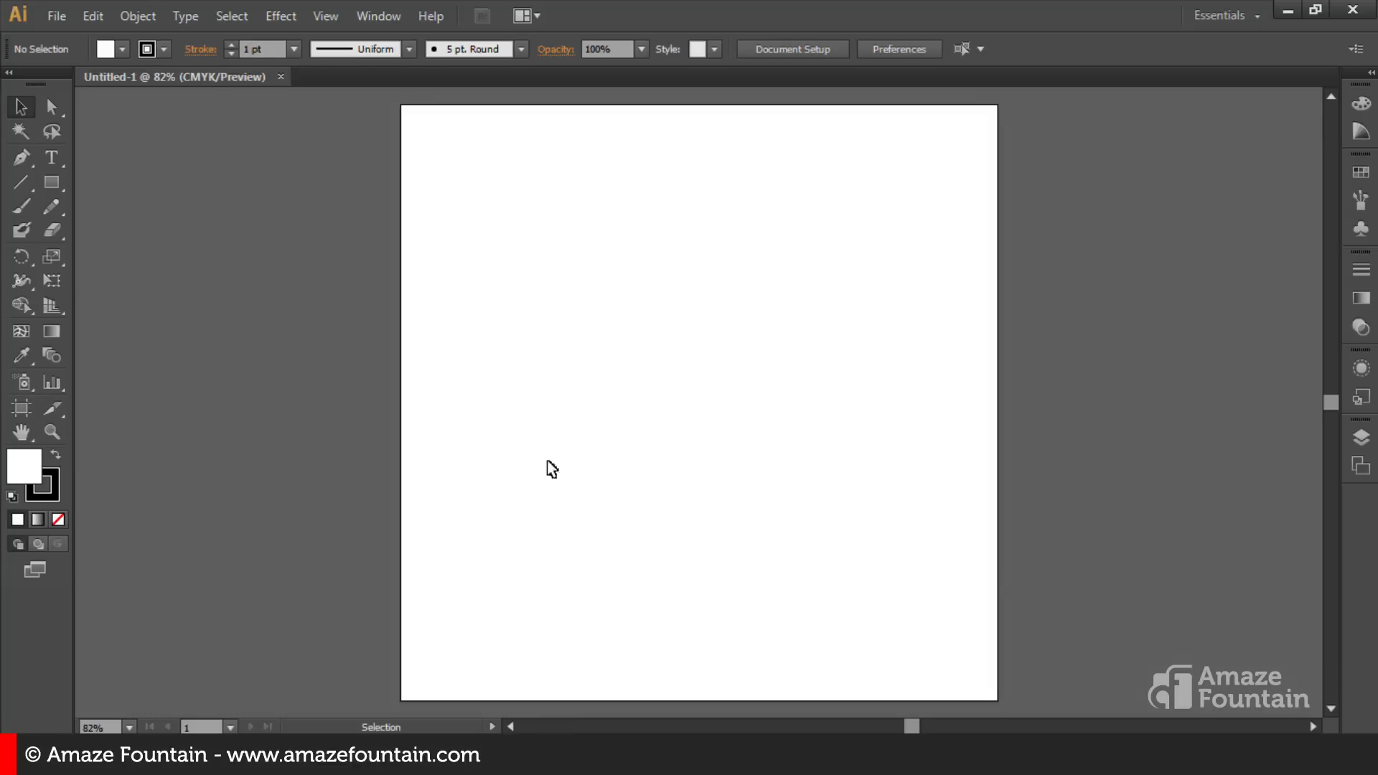
Step: Draw an exact 8 × 8 inch circle and move it up and left on the artboard
{"action": "left_click", "coordinate": [51, 182]}
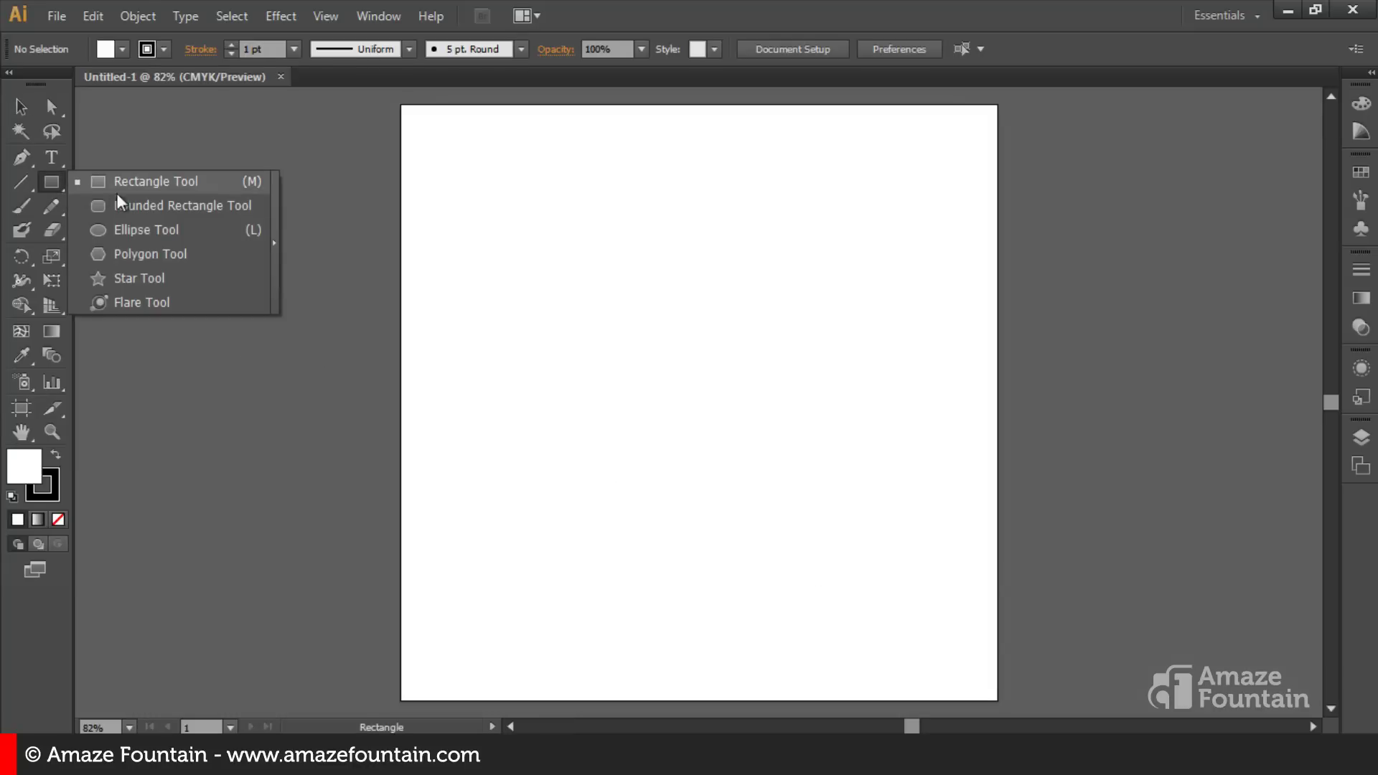
{"action": "left_click", "coordinate": [149, 232]}
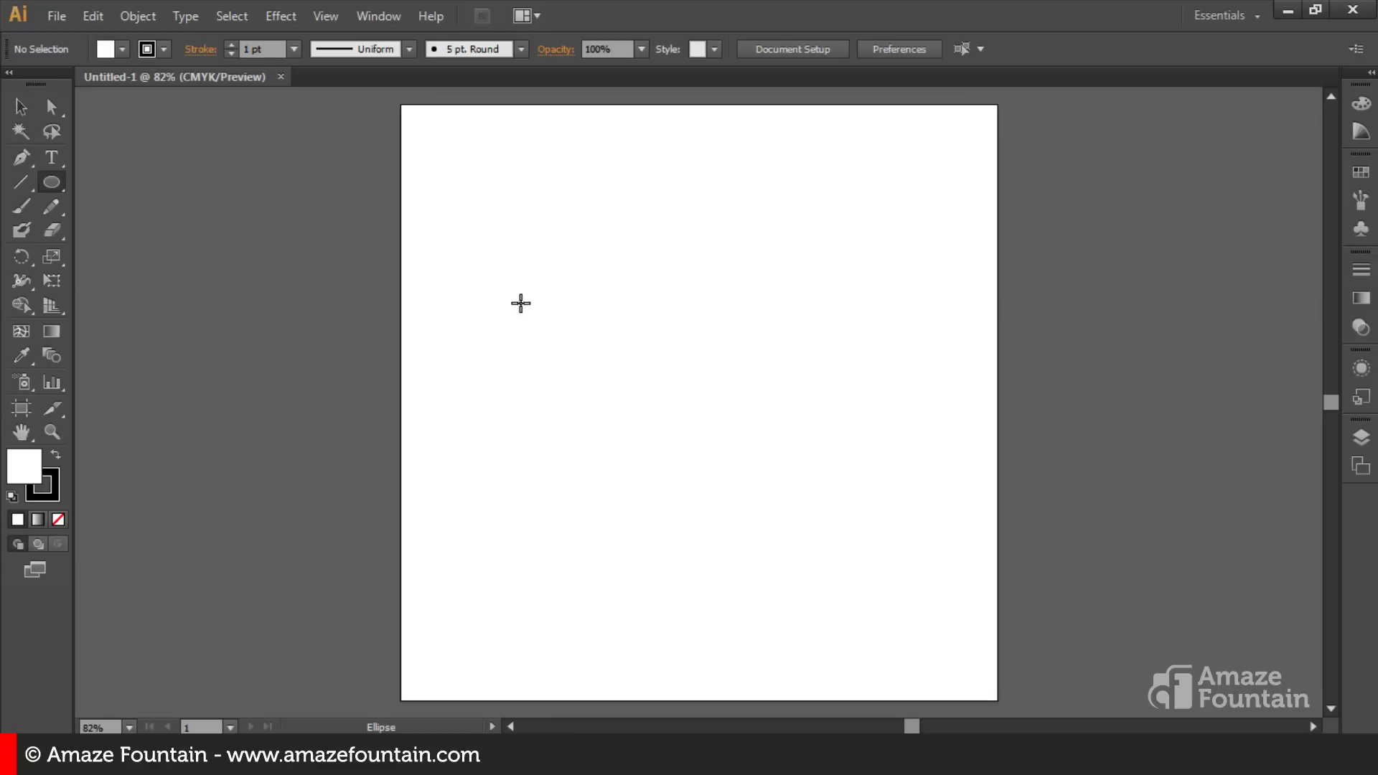
{"action": "left_click", "coordinate": [485, 198]}
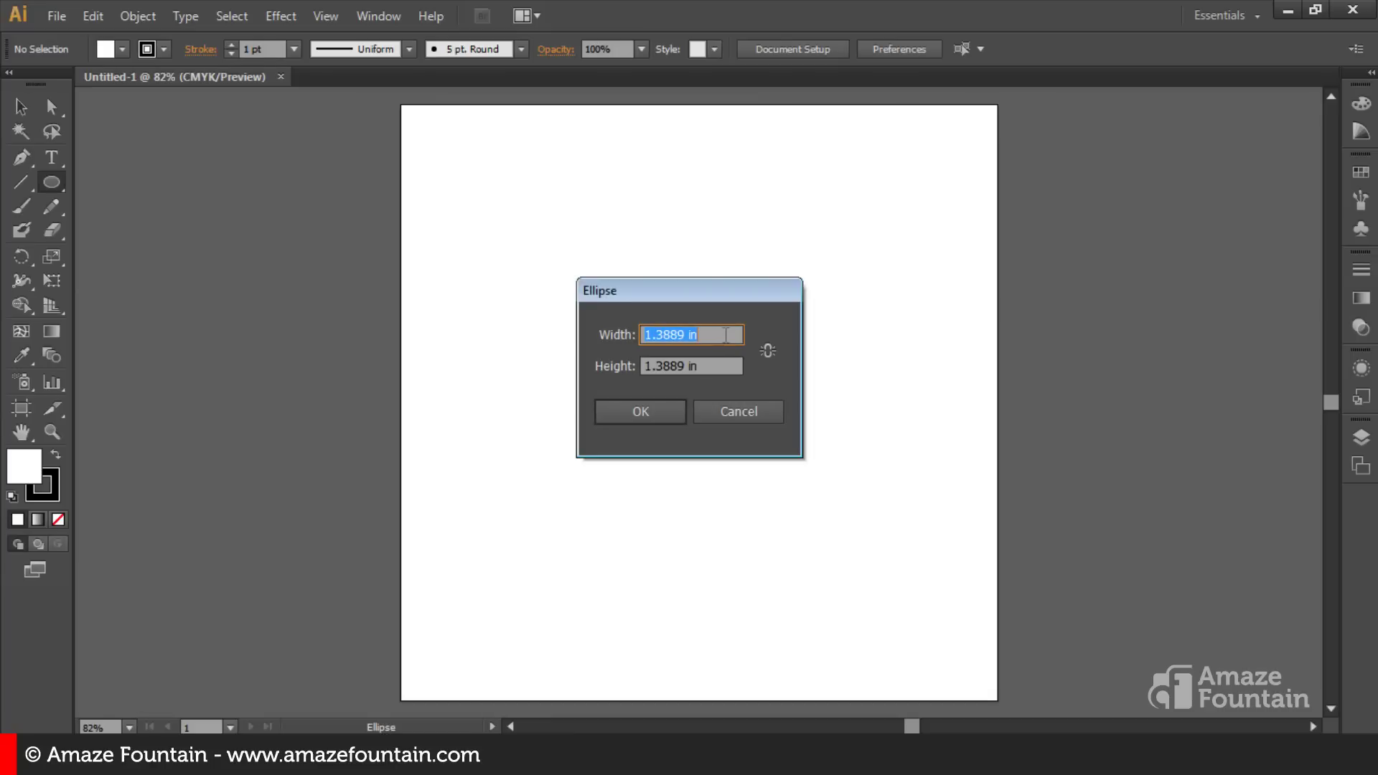
{"action": "type", "text": "8"}
{"action": "key", "text": "Tab"}
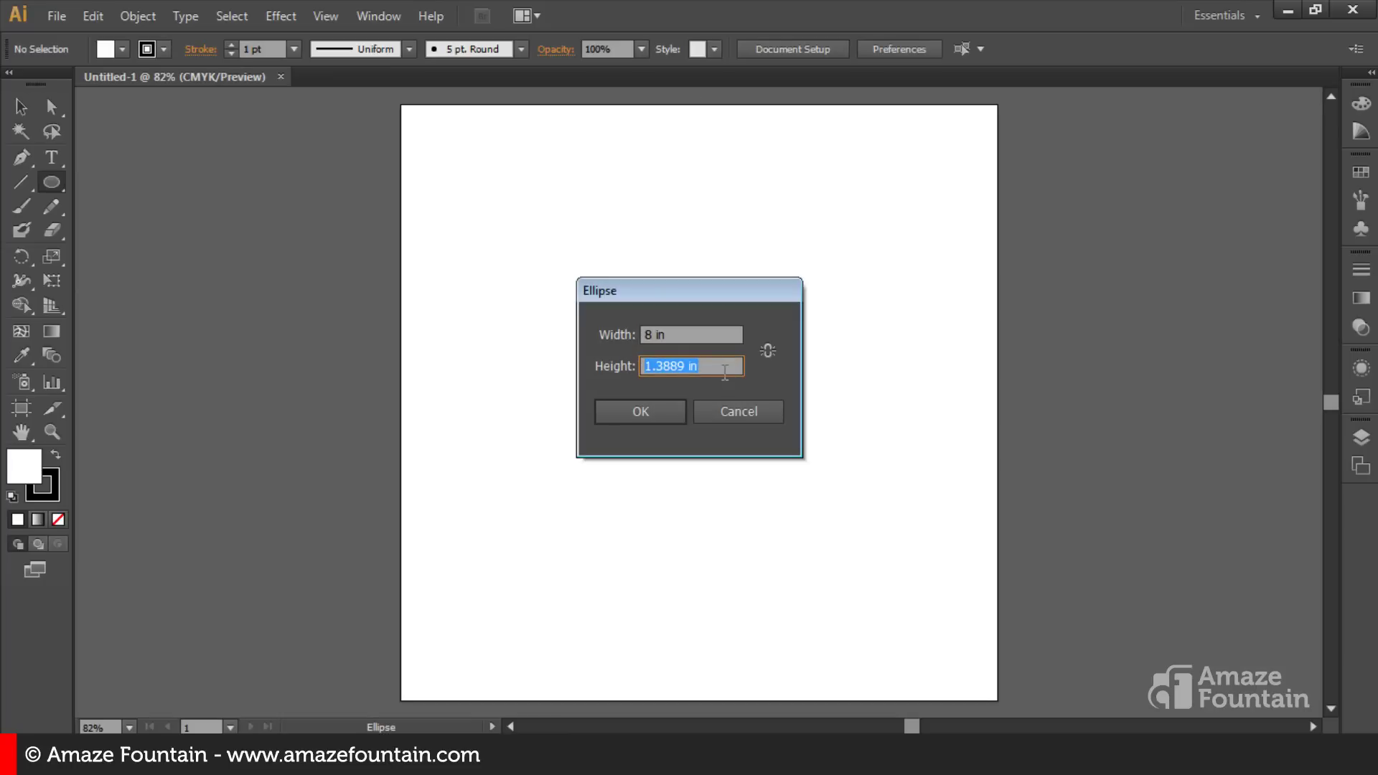
{"action": "type", "text": "8"}
{"action": "left_click", "coordinate": [642, 420]}
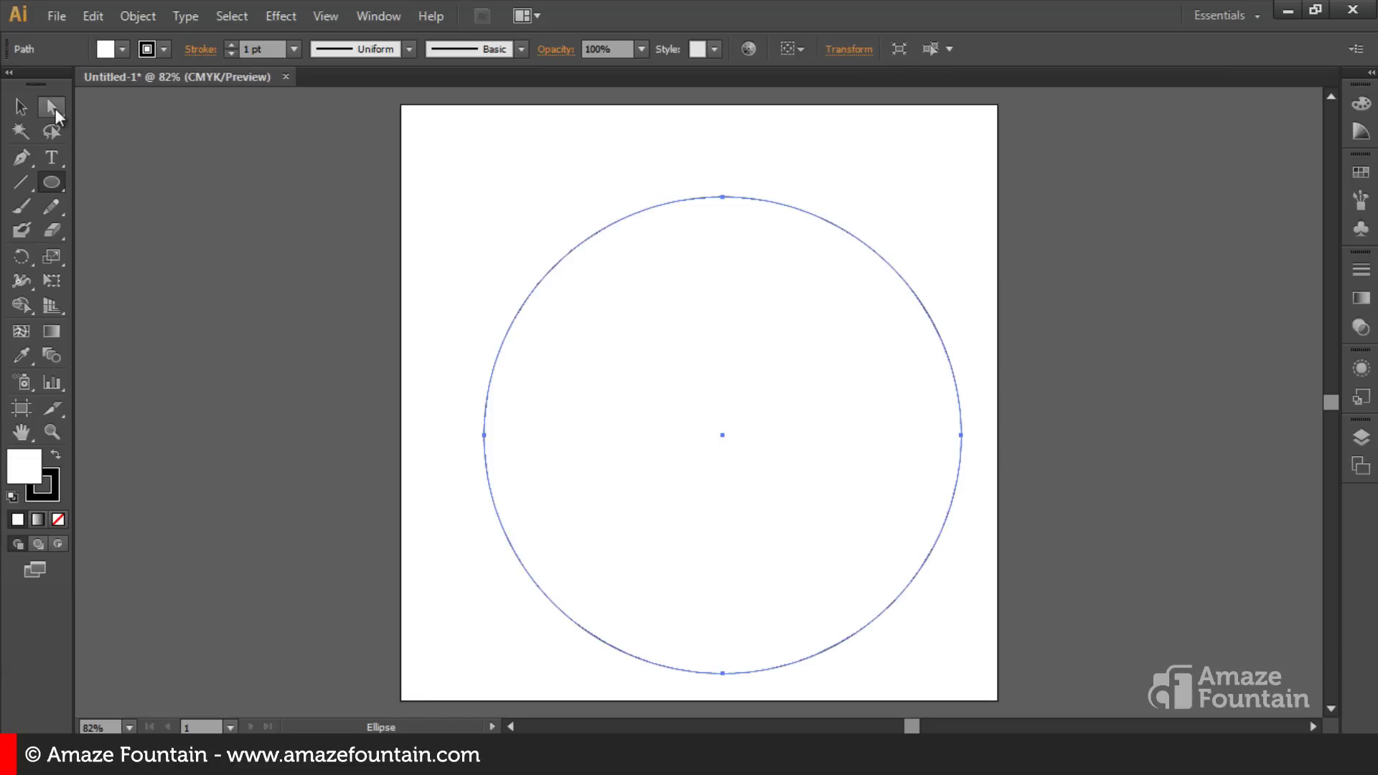
{"action": "left_click", "coordinate": [51, 107]}
{"action": "left_click_drag", "start_coordinate": [686, 370], "coordinate": [668, 342]}
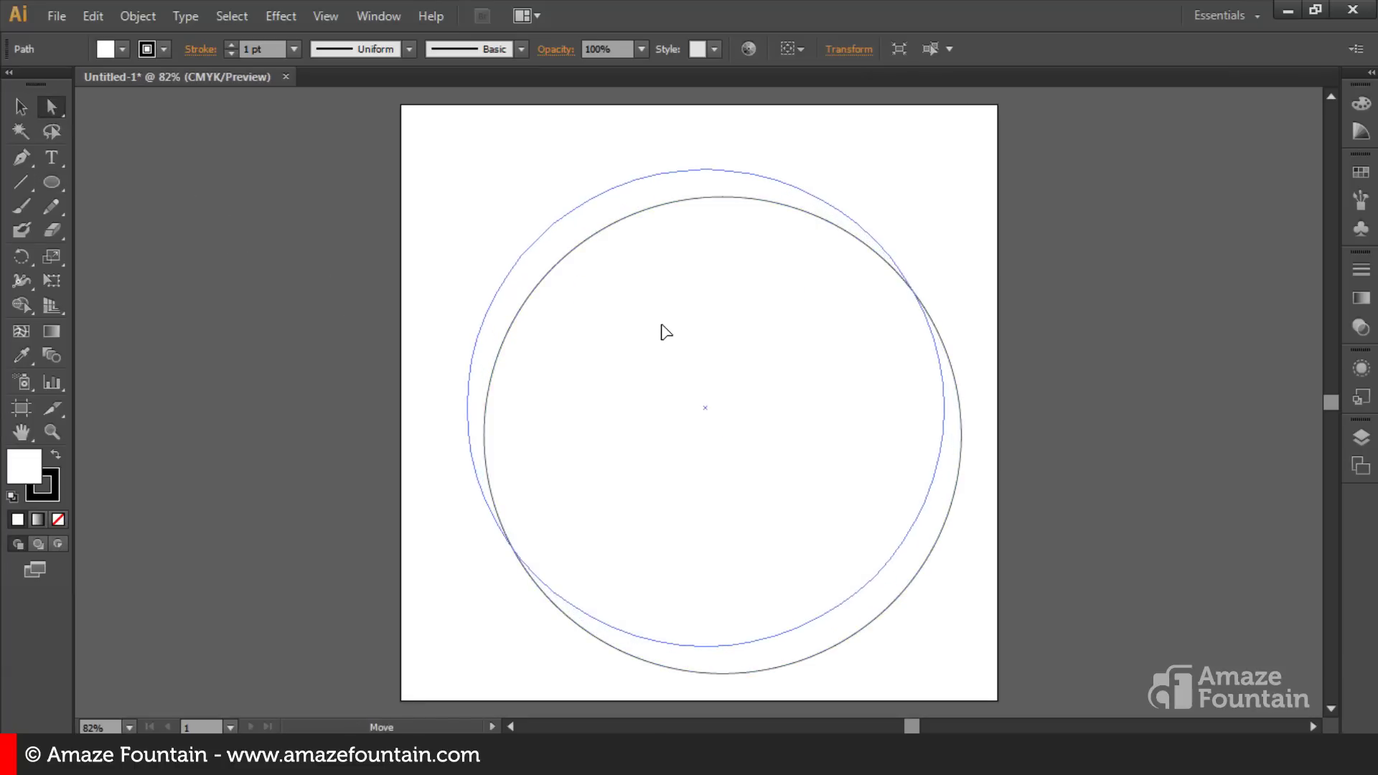
Step: Set the circle's stroke to None and make its fill active
{"action": "left_click", "coordinate": [52, 490]}
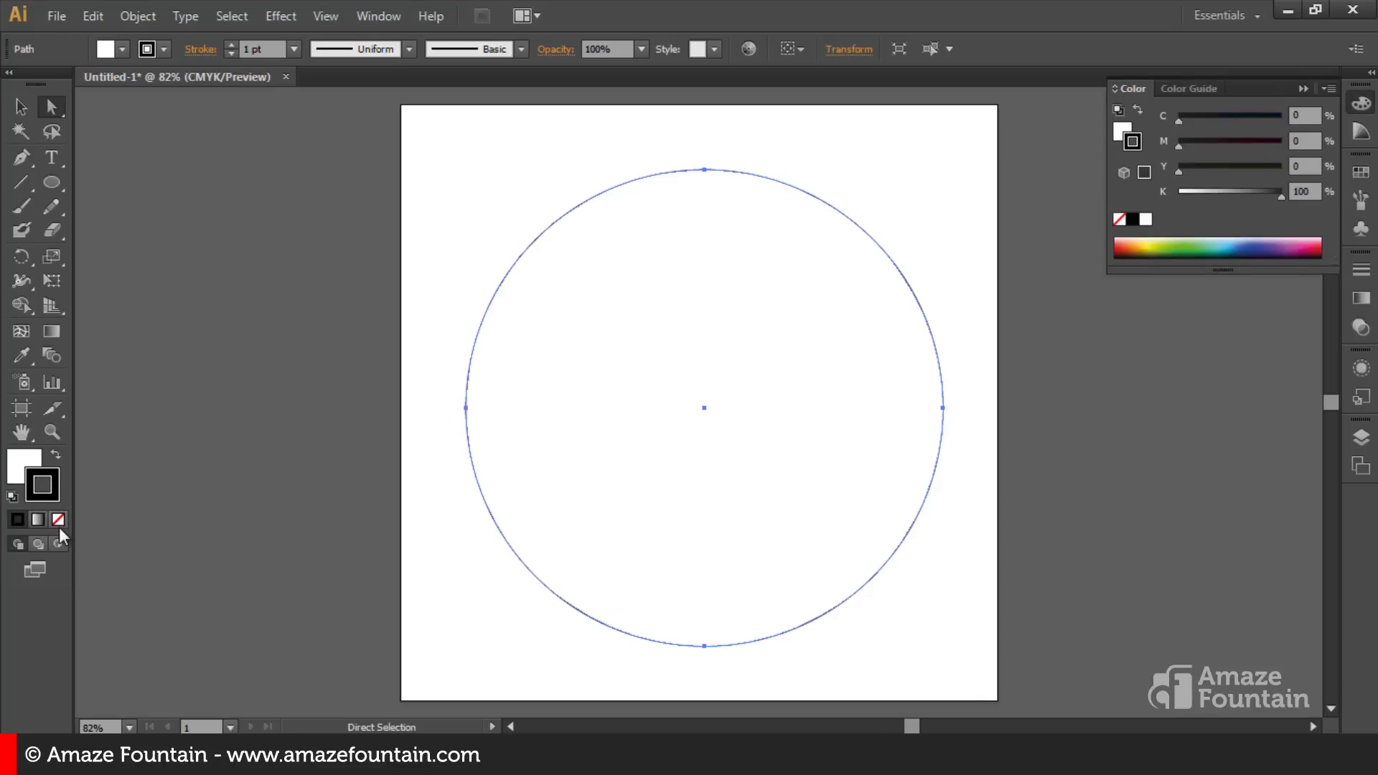
{"action": "left_click", "coordinate": [58, 520]}
{"action": "left_click", "coordinate": [22, 465]}
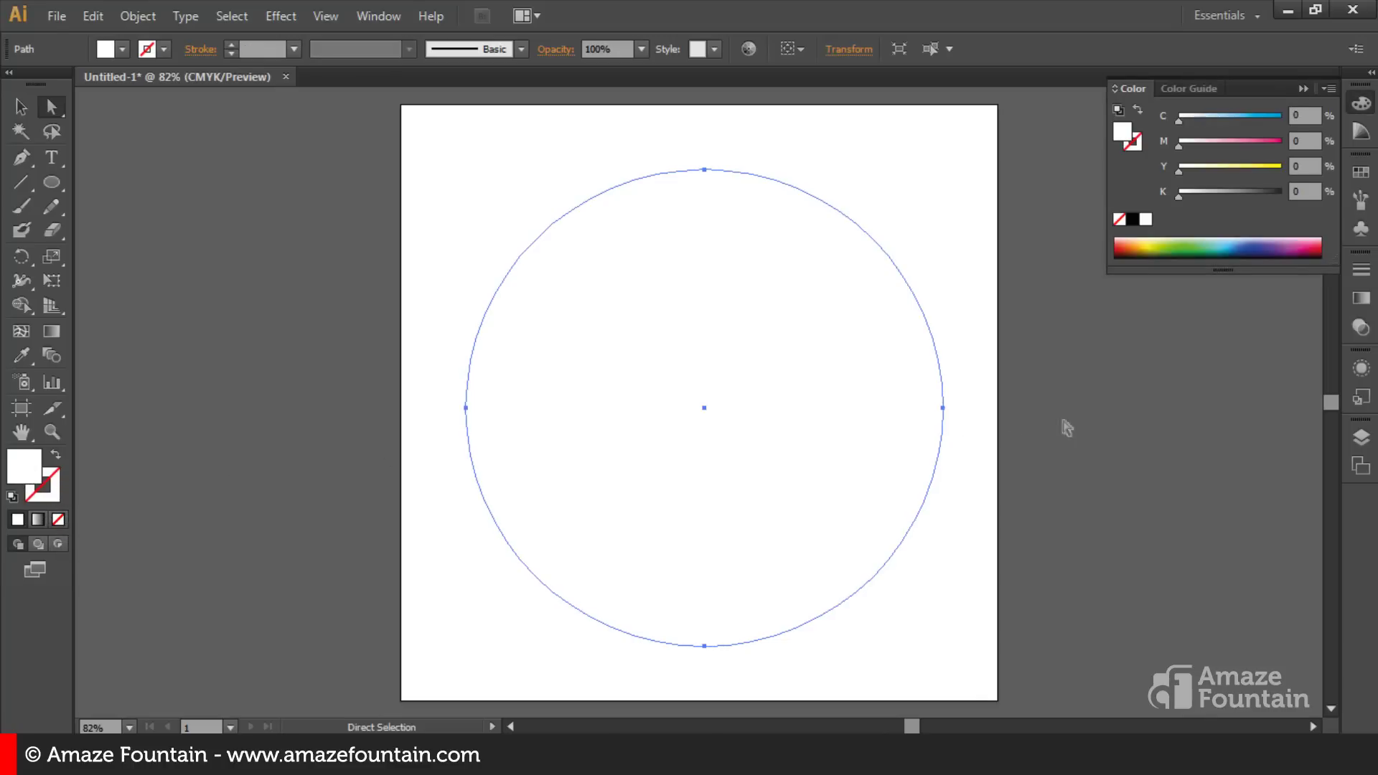
Step: Fill the circle with a reversed radial gradient, black at the centre fading to white
{"action": "left_click", "coordinate": [1362, 300]}
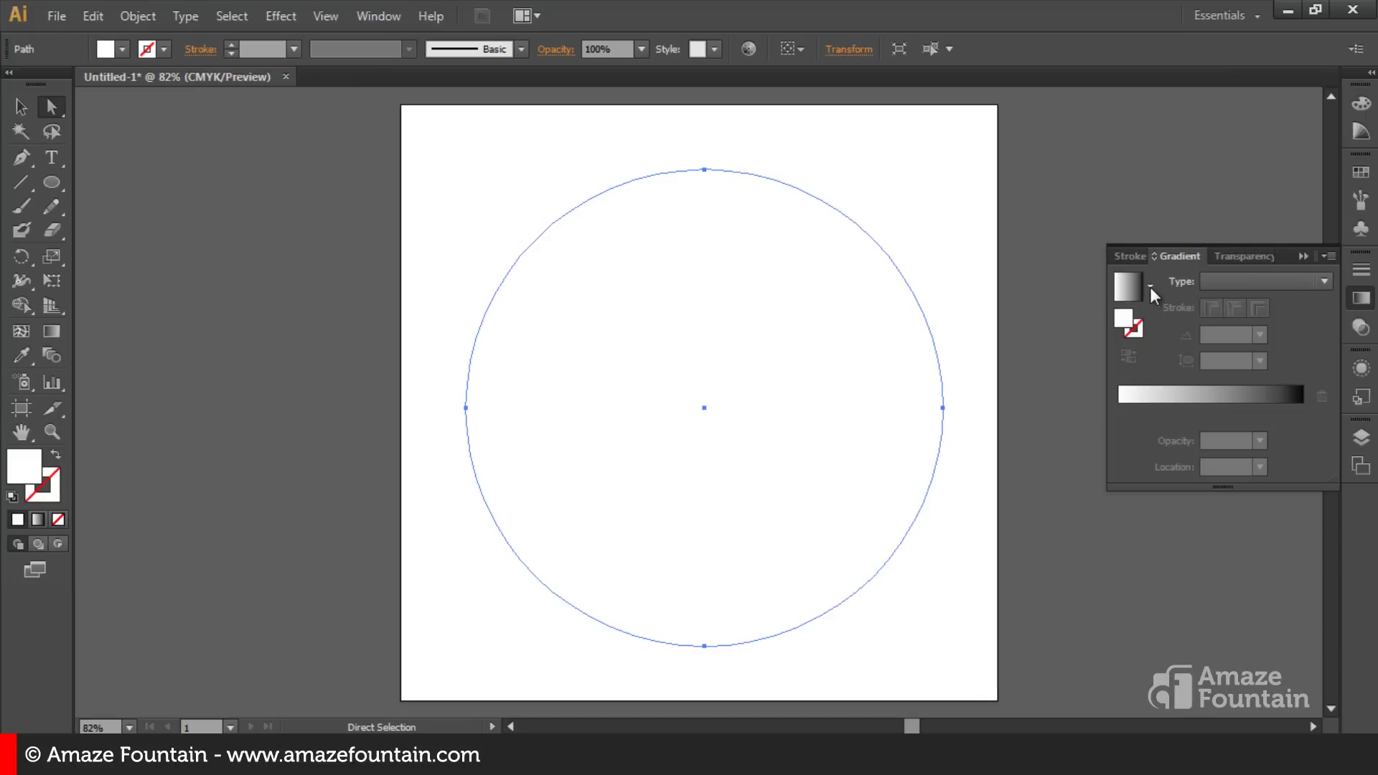
{"action": "left_click", "coordinate": [1128, 289]}
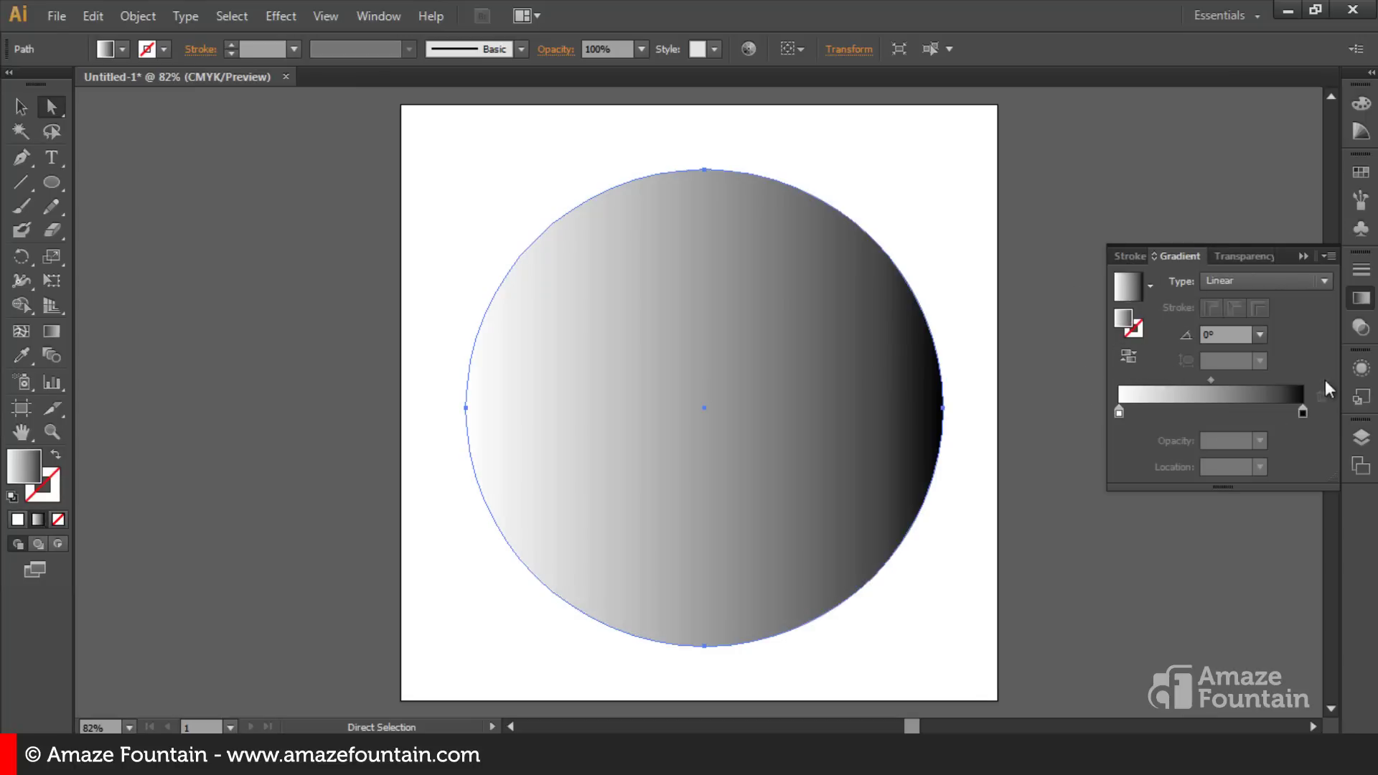
{"action": "left_click", "coordinate": [1249, 282]}
{"action": "left_click", "coordinate": [1228, 321]}
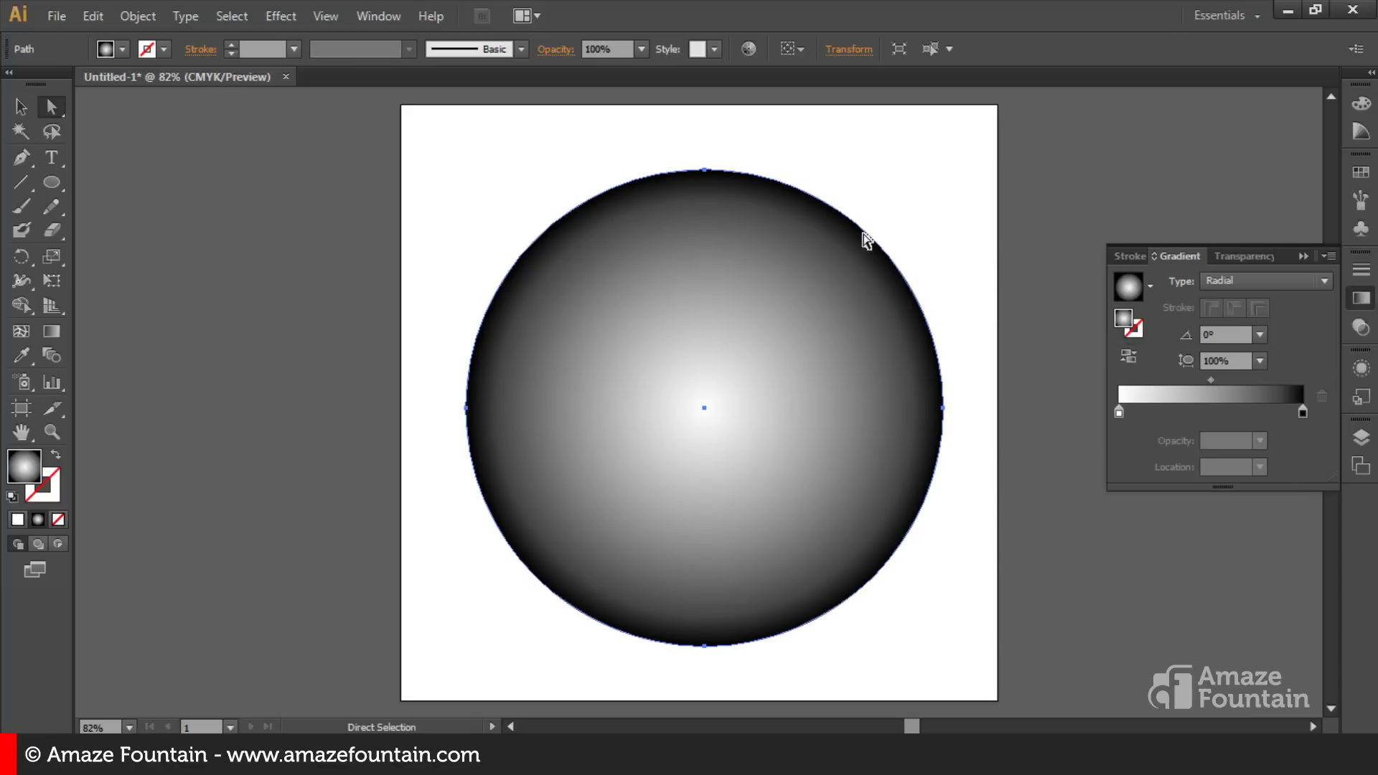
{"action": "left_click", "coordinate": [1129, 357]}
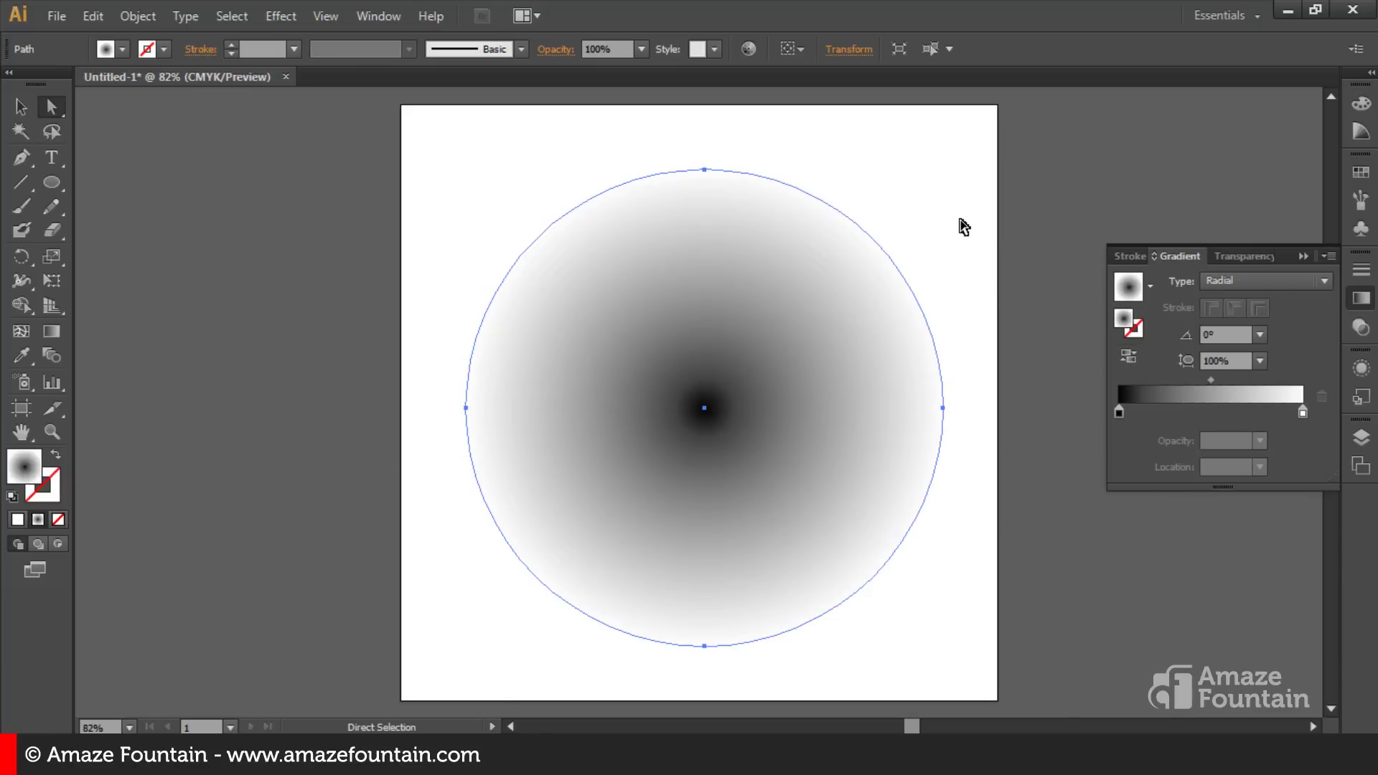
Step: Close the Gradient panel, nudge the circle slightly left, and bring up the Effect menu
{"action": "left_click", "coordinate": [1303, 256]}
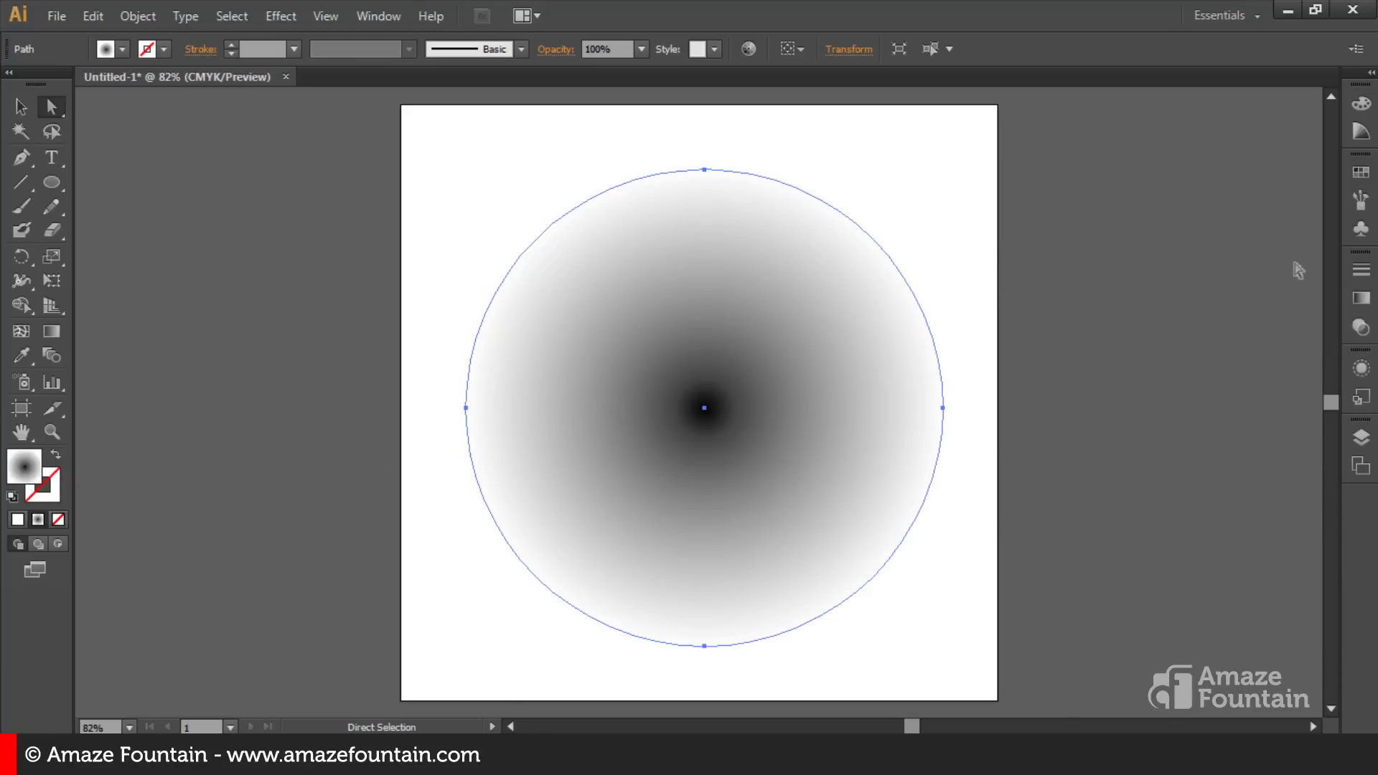
{"action": "left_click_drag", "start_coordinate": [800, 427], "coordinate": [798, 429]}
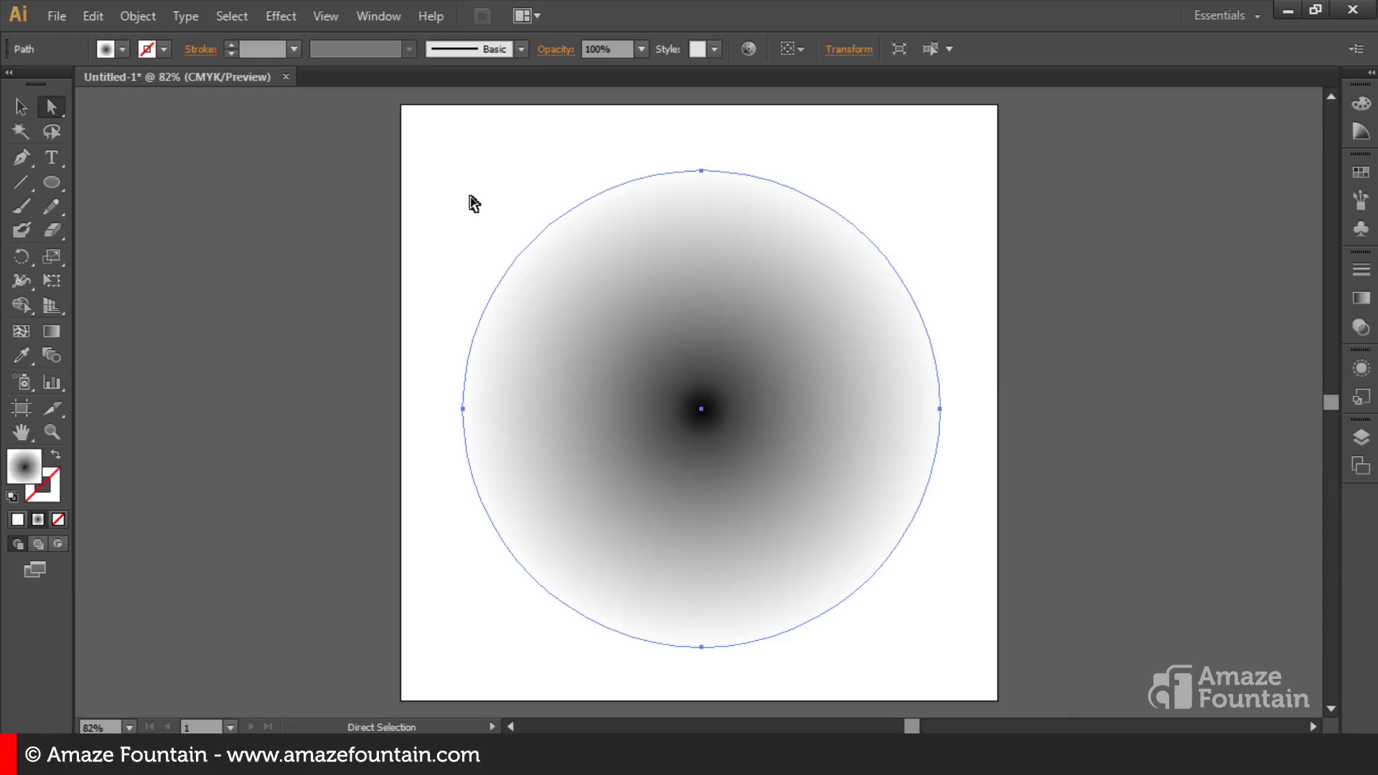
{"action": "left_click", "coordinate": [360, 17]}
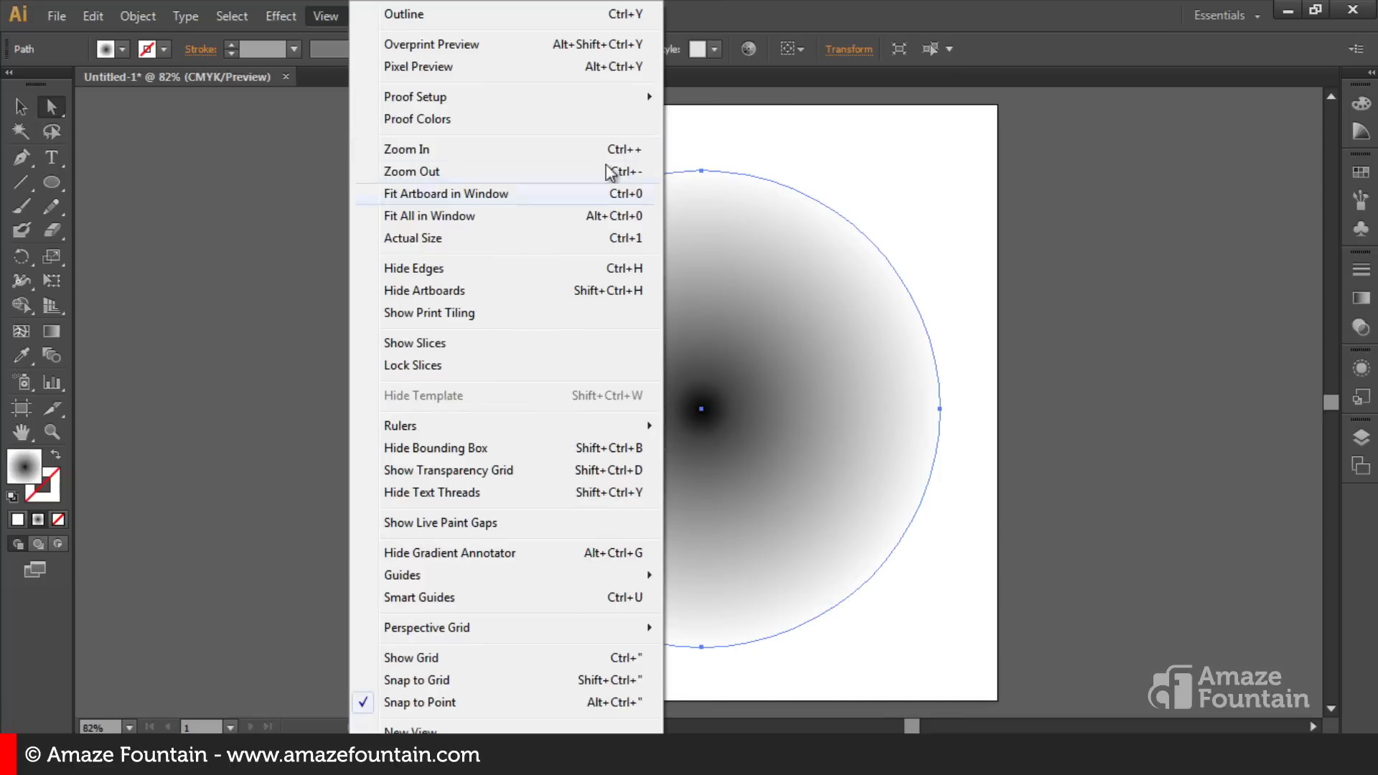
{"action": "left_click", "coordinate": [792, 281]}
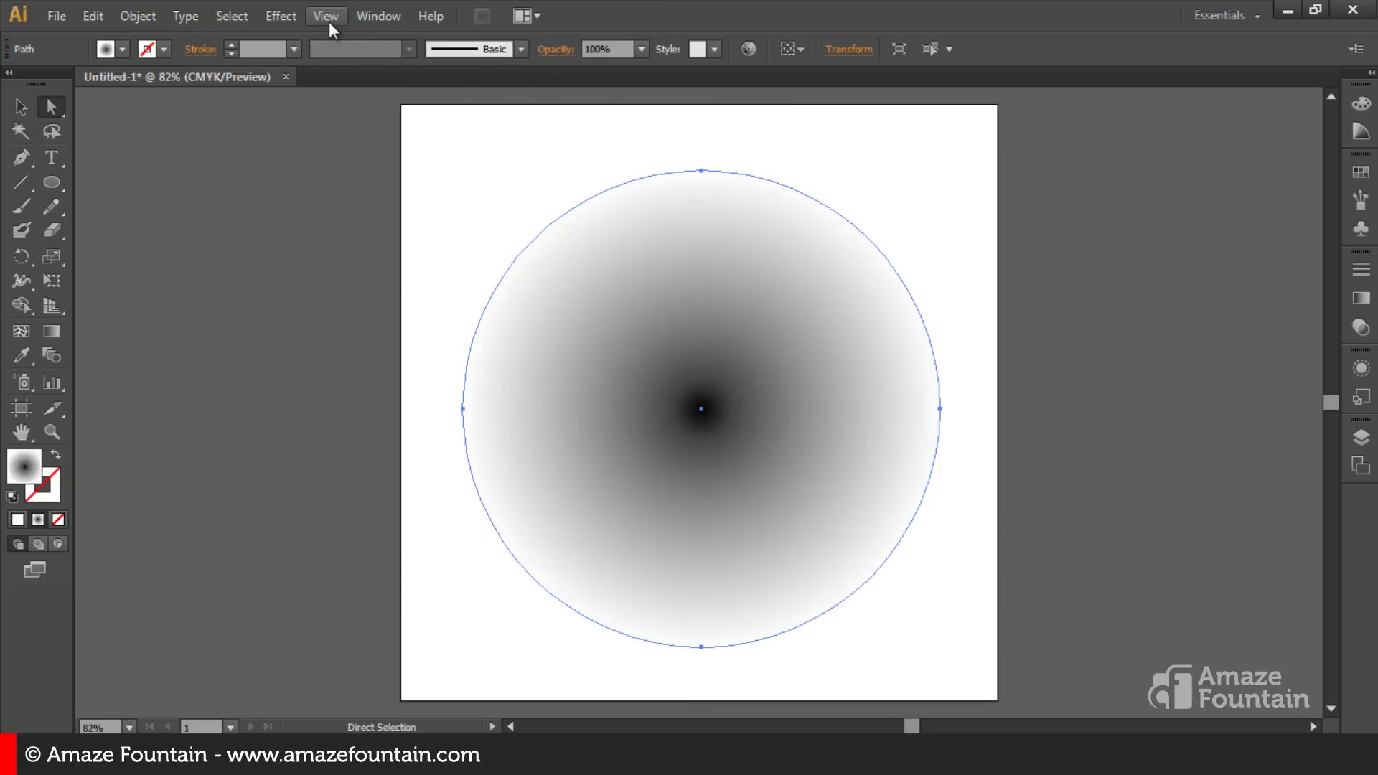
{"action": "left_click", "coordinate": [284, 24]}
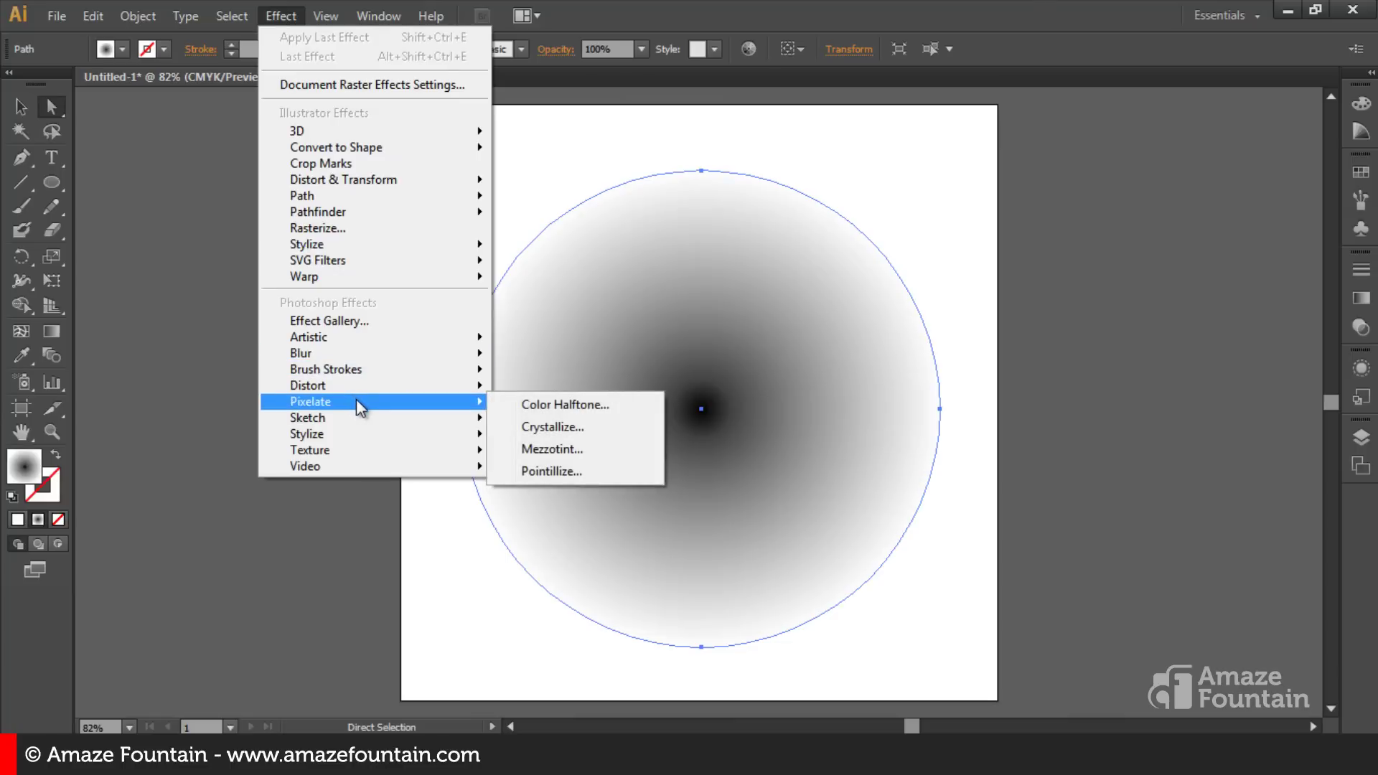
Step: Apply Color Halftone with Max. Radius 60 and all four channel angles at 300
{"action": "mouse_move", "coordinate": [356, 402]}
{"action": "left_click", "coordinate": [581, 406]}
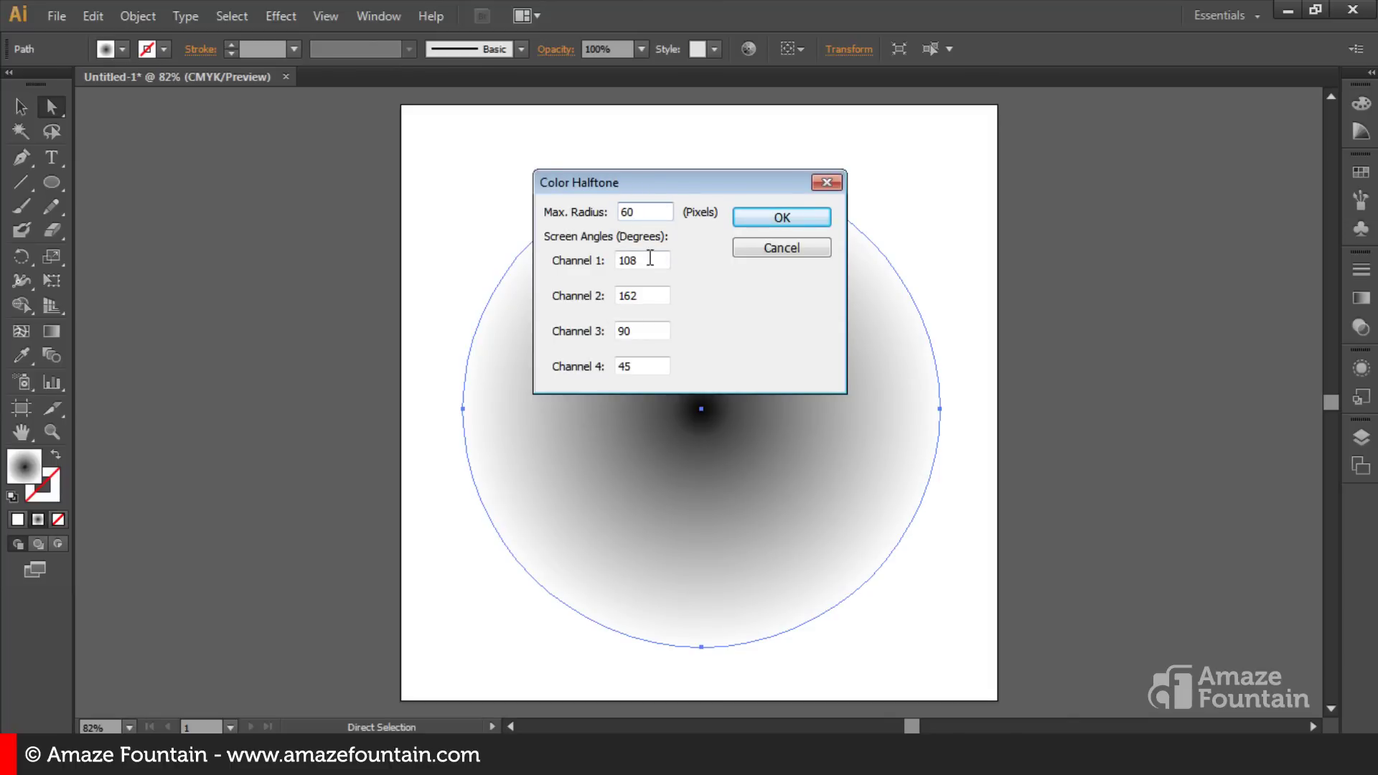
{"action": "mouse_move", "coordinate": [650, 260]}
{"action": "left_mouse_down"}
{"action": "mouse_move", "coordinate": [602, 266]}
{"action": "mouse_move", "coordinate": [623, 330]}
{"action": "mouse_move", "coordinate": [610, 367]}
{"action": "left_mouse_up"}
{"action": "type", "text": "300300300"}
{"action": "double_click", "coordinate": [610, 366]}
{"action": "type", "text": "00"}
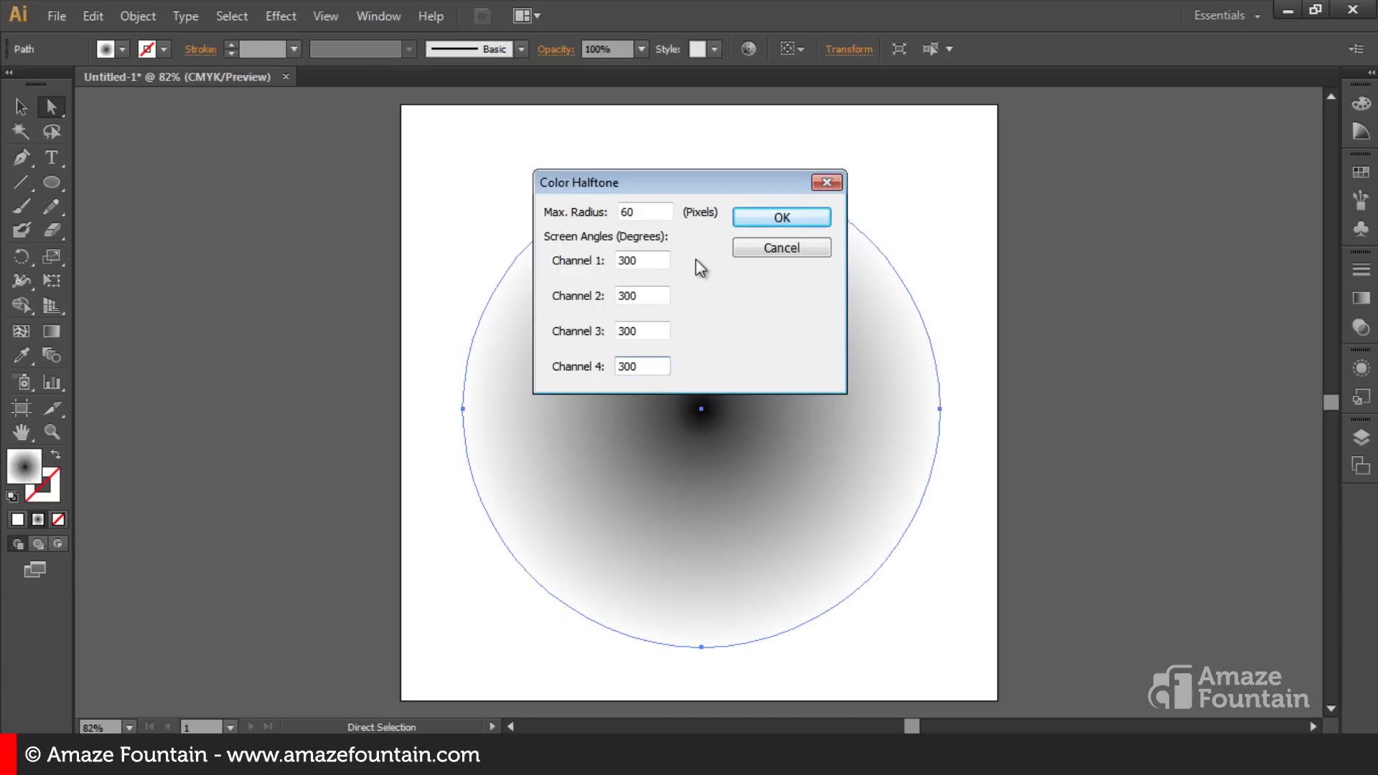
{"action": "left_click", "coordinate": [783, 218]}
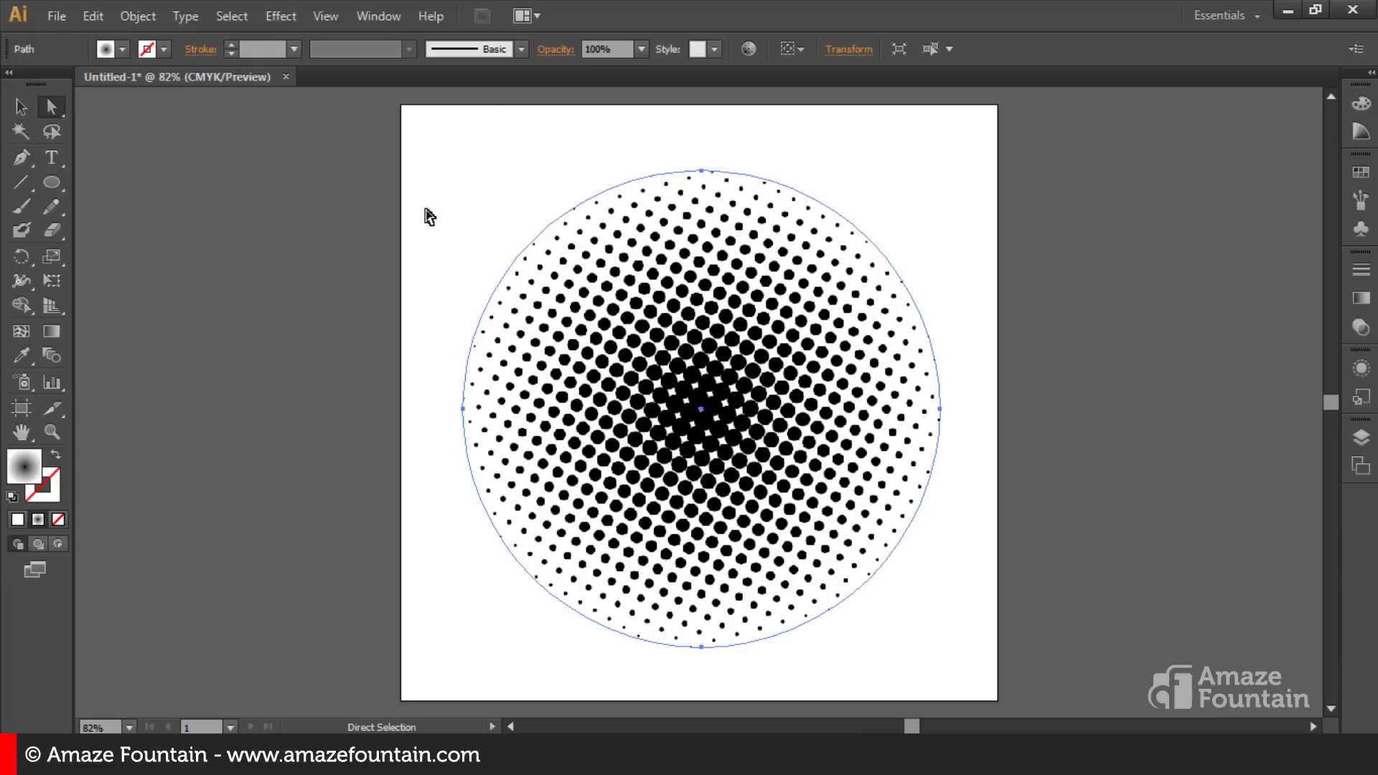
Step: Switch to Outline view and back to Preview, then bring up the Object menu
{"action": "left_click", "coordinate": [313, 21]}
{"action": "left_click", "coordinate": [347, 27]}
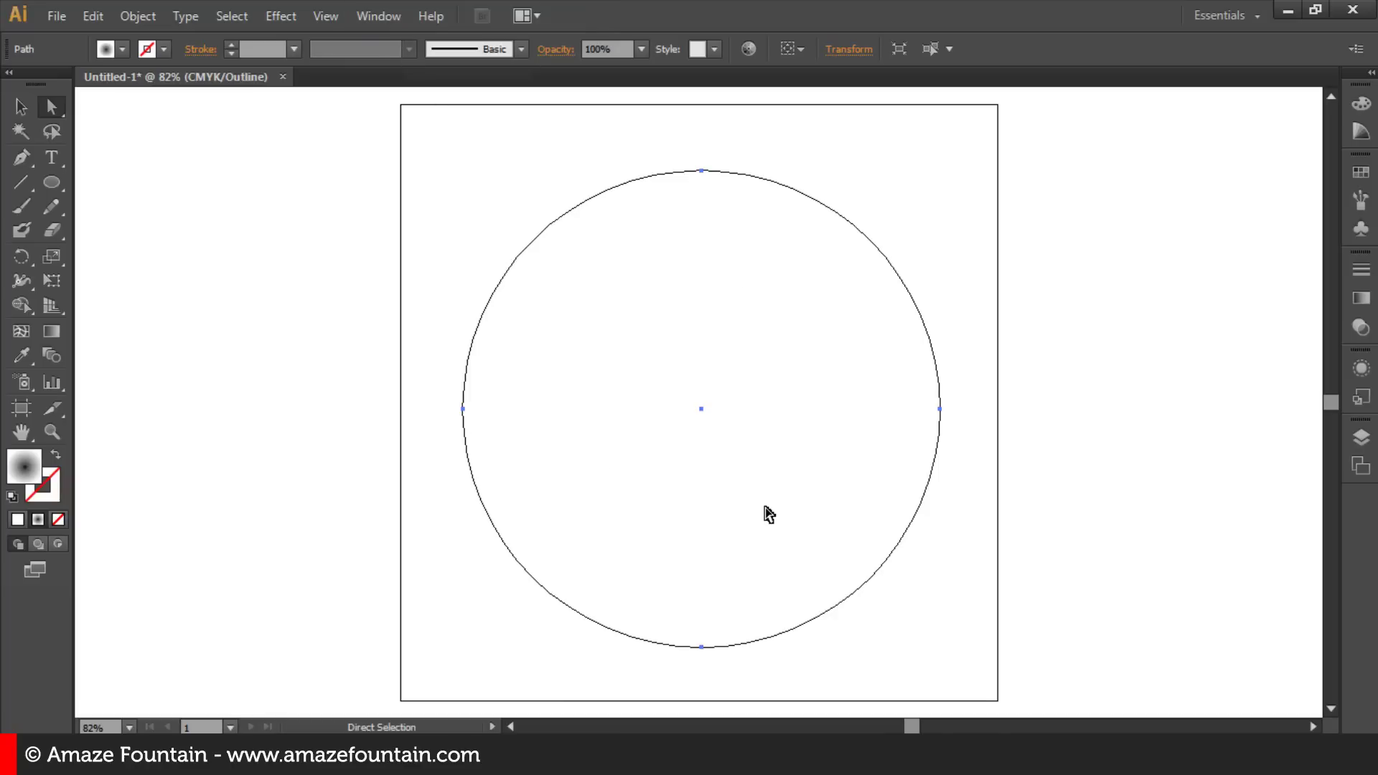
{"action": "left_click", "coordinate": [329, 23]}
{"action": "left_click", "coordinate": [361, 20]}
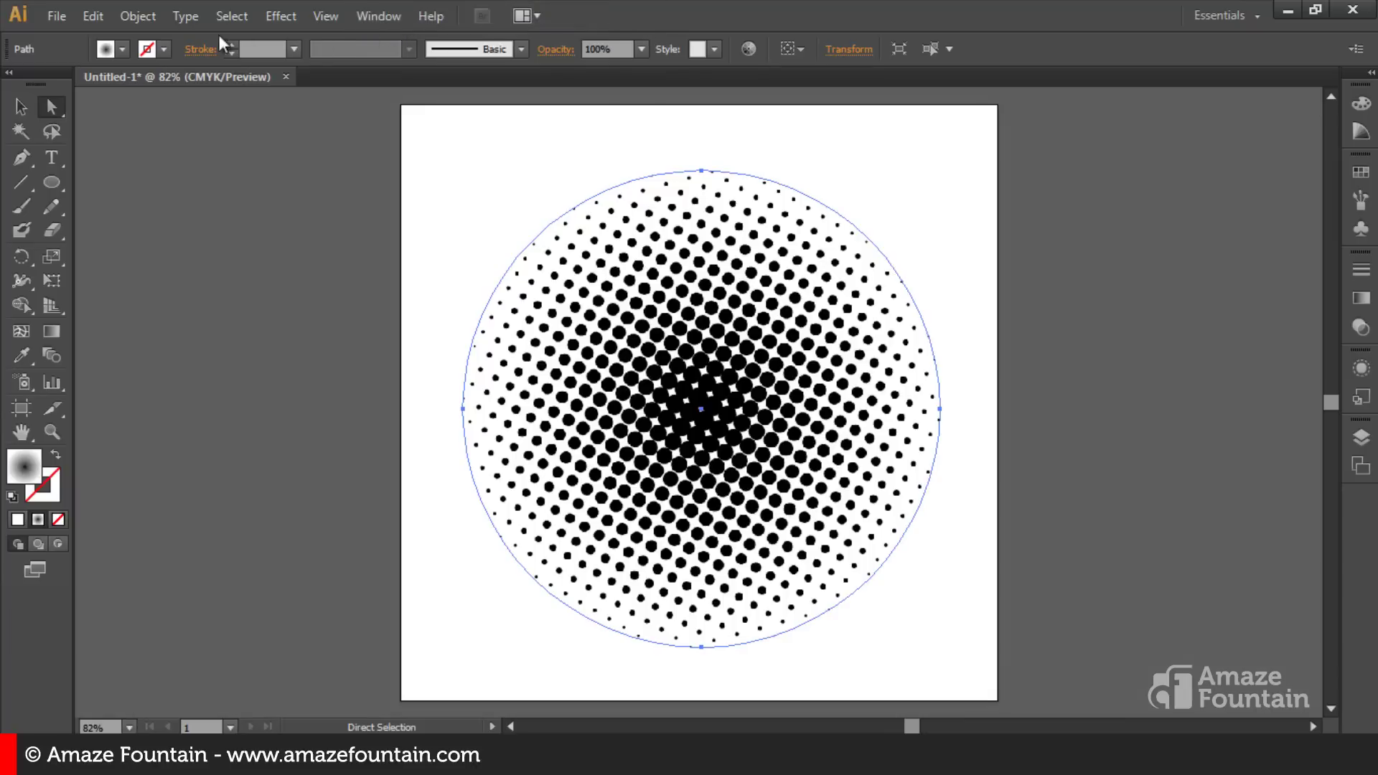
{"action": "left_click", "coordinate": [140, 18]}
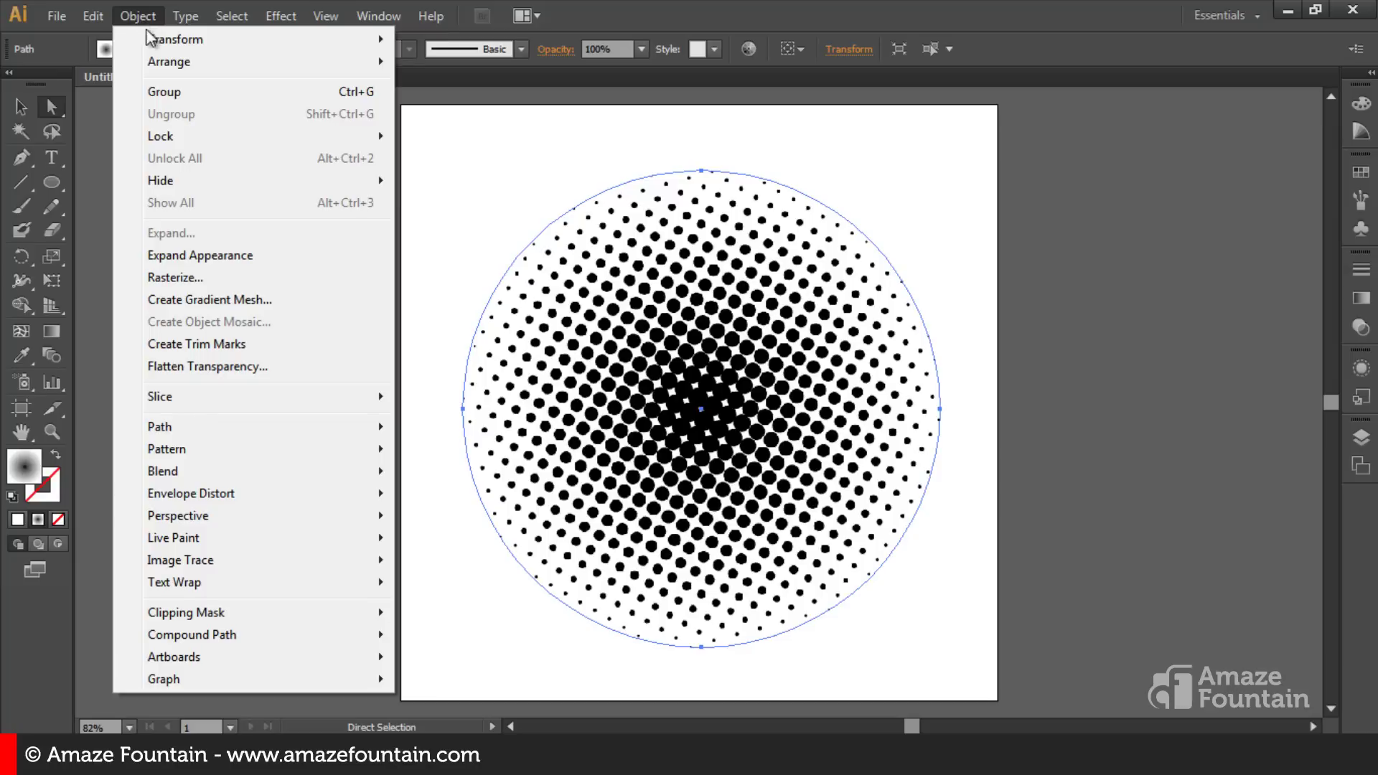
Step: Expand the halftone appearance into an embedded image
{"action": "left_click", "coordinate": [203, 262]}
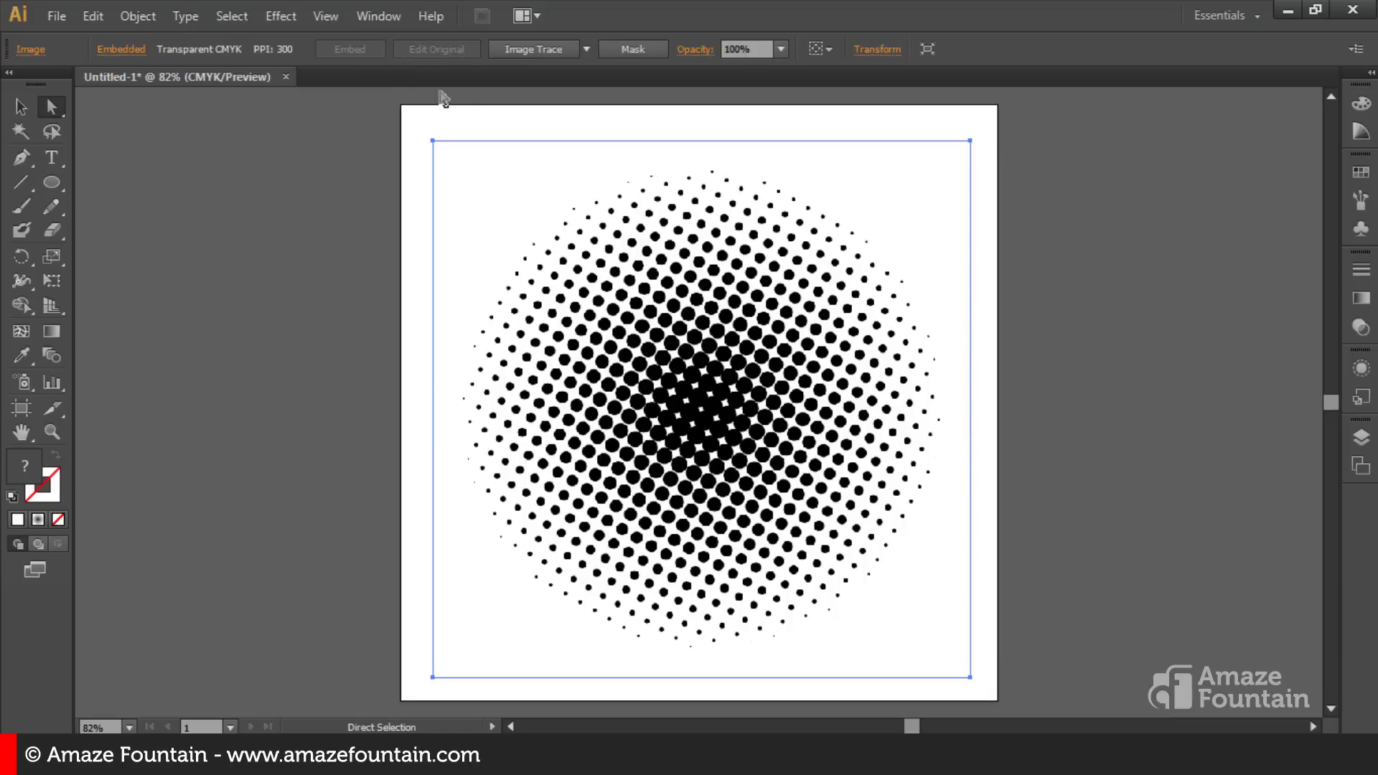
{"action": "left_click", "coordinate": [337, 23]}
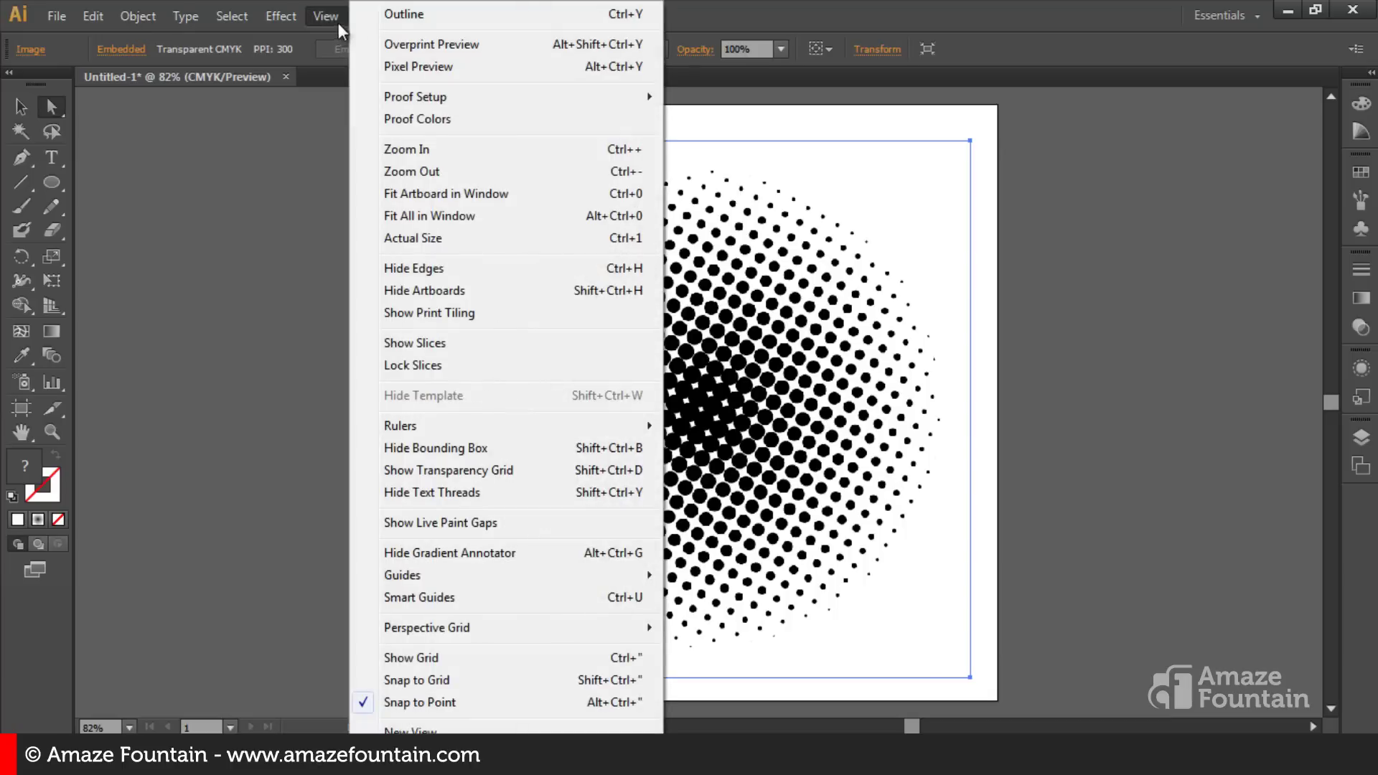
{"action": "left_click", "coordinate": [391, 18]}
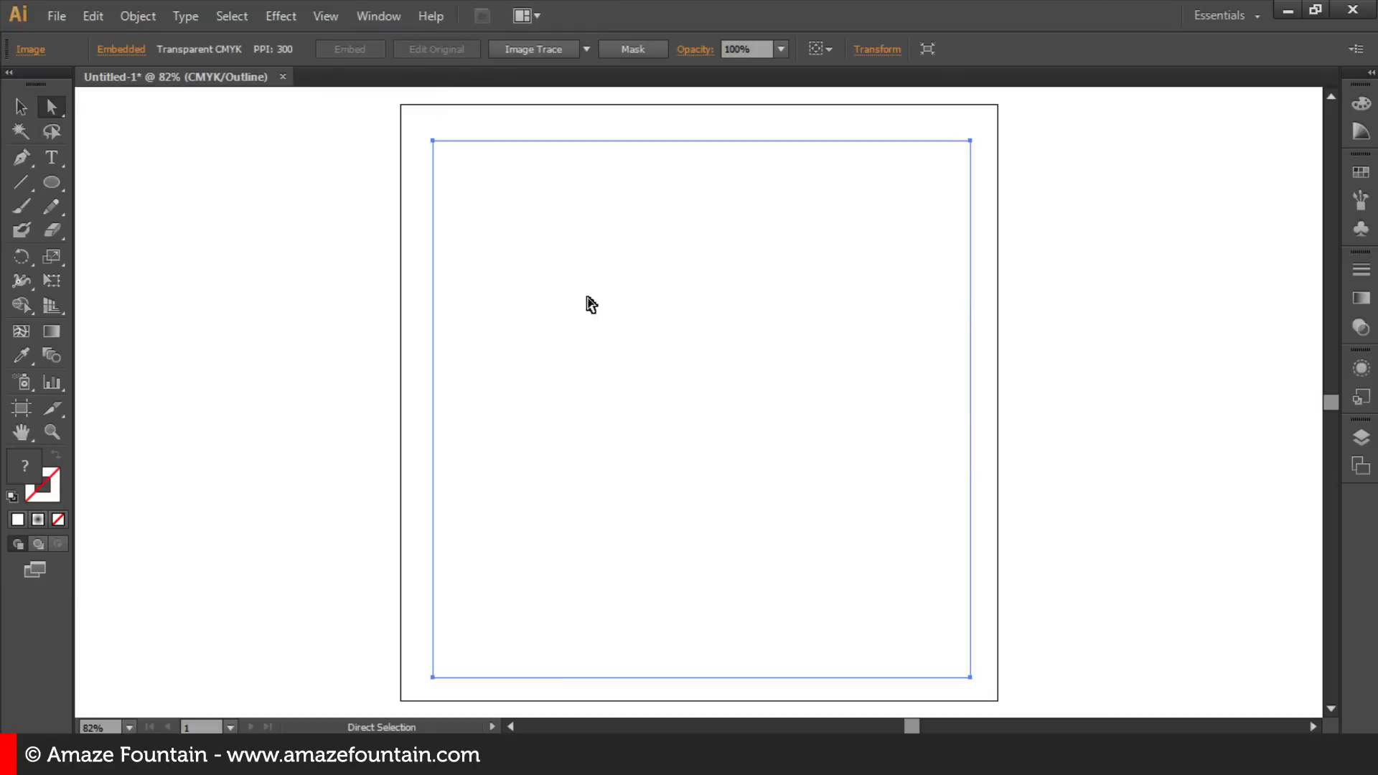
{"action": "left_click", "coordinate": [318, 21]}
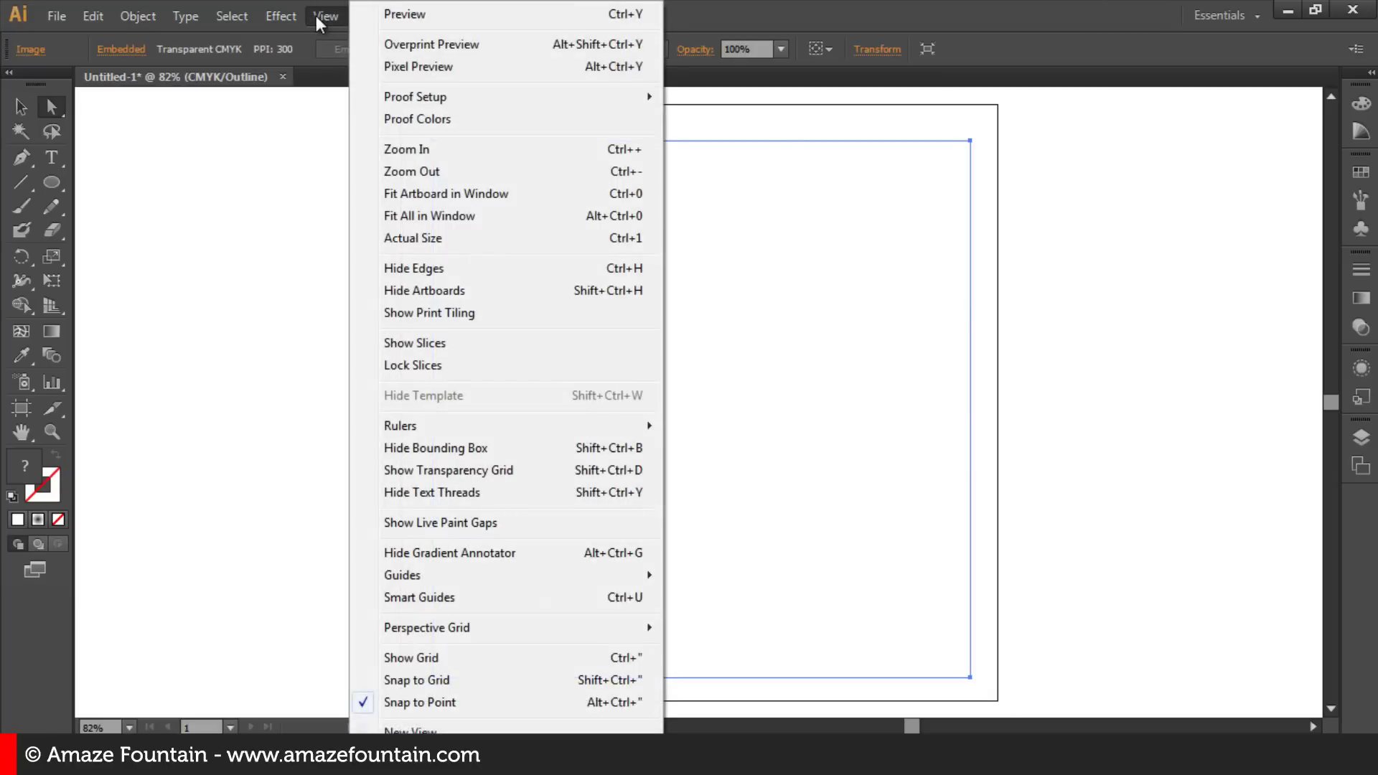
{"action": "left_click", "coordinate": [399, 18]}
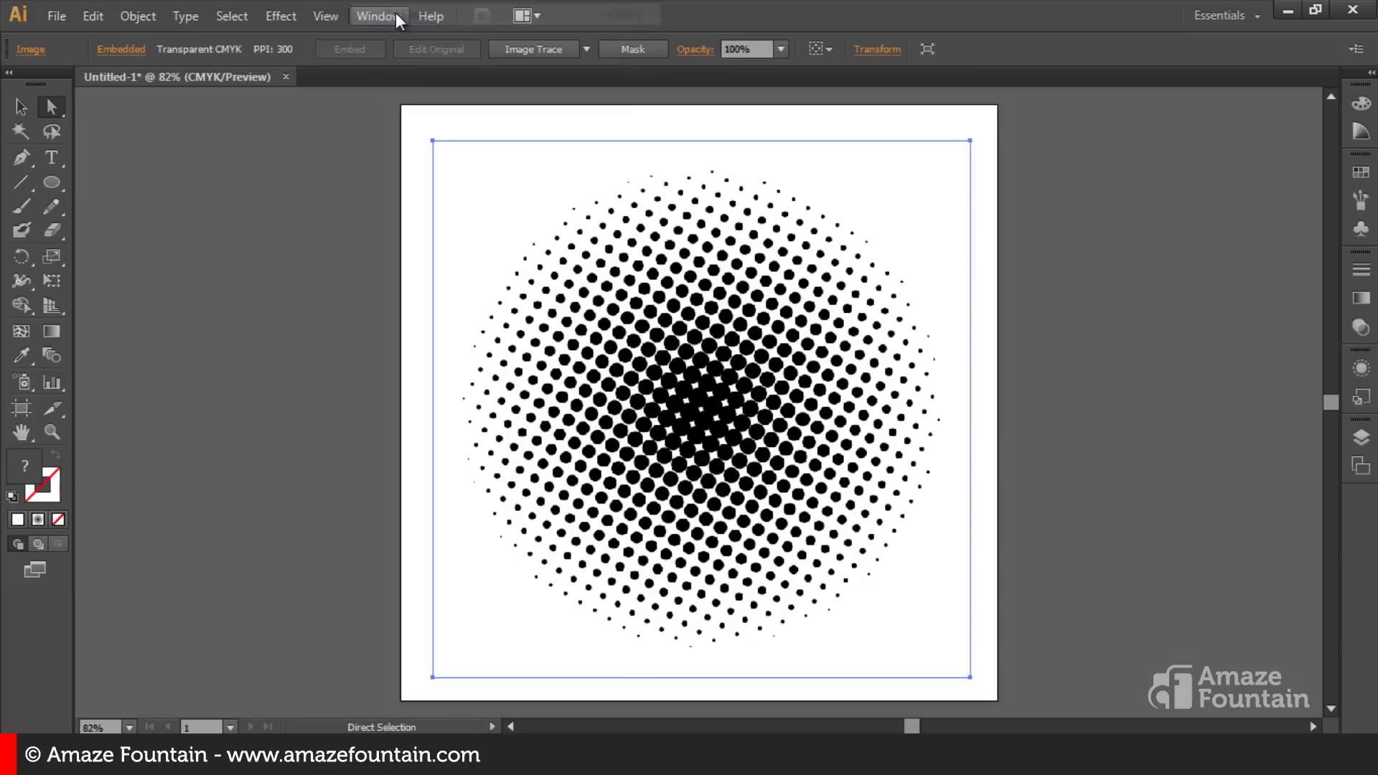
Step: Image Trace the halftone image with Make and Expand, accepting the large-image warning
{"action": "left_click", "coordinate": [140, 16]}
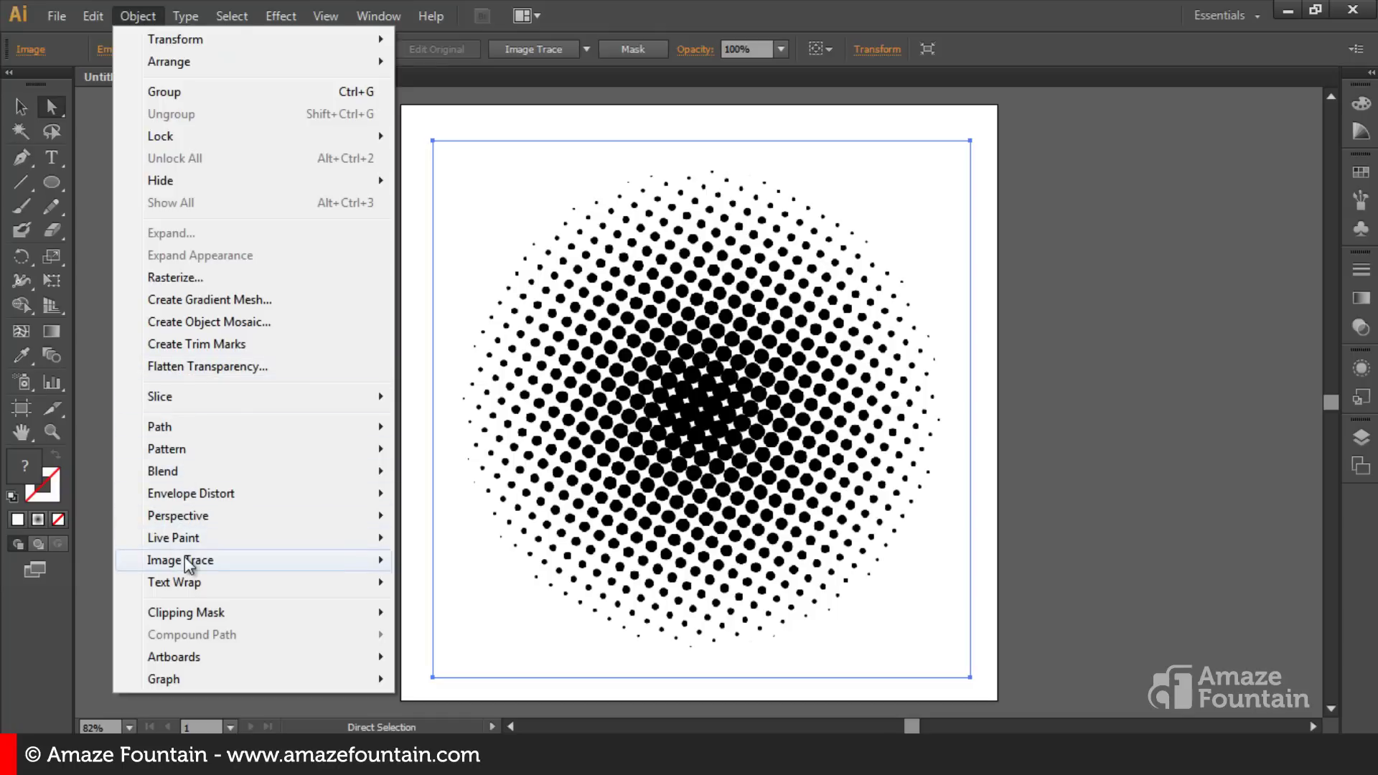
{"action": "mouse_move", "coordinate": [180, 560]}
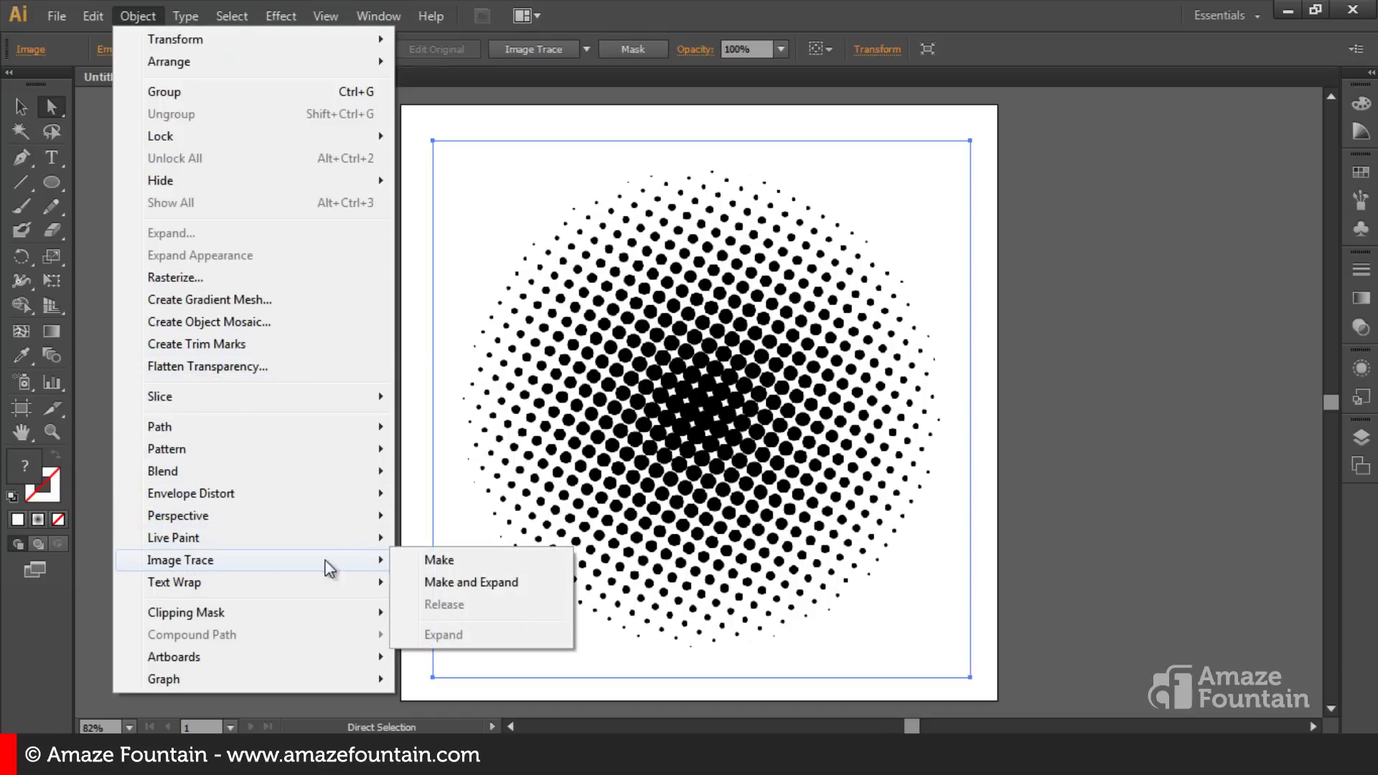
{"action": "left_click", "coordinate": [488, 584]}
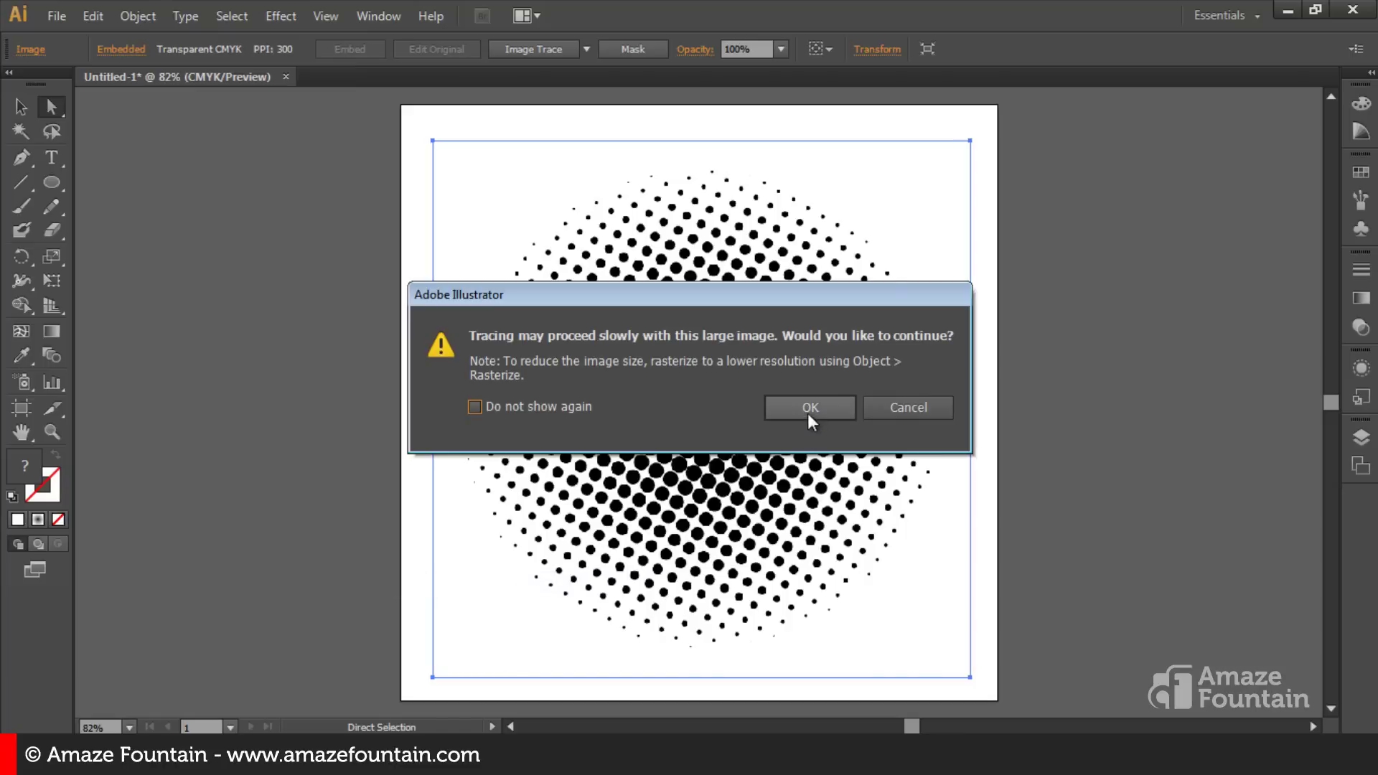
{"action": "left_click", "coordinate": [809, 408]}
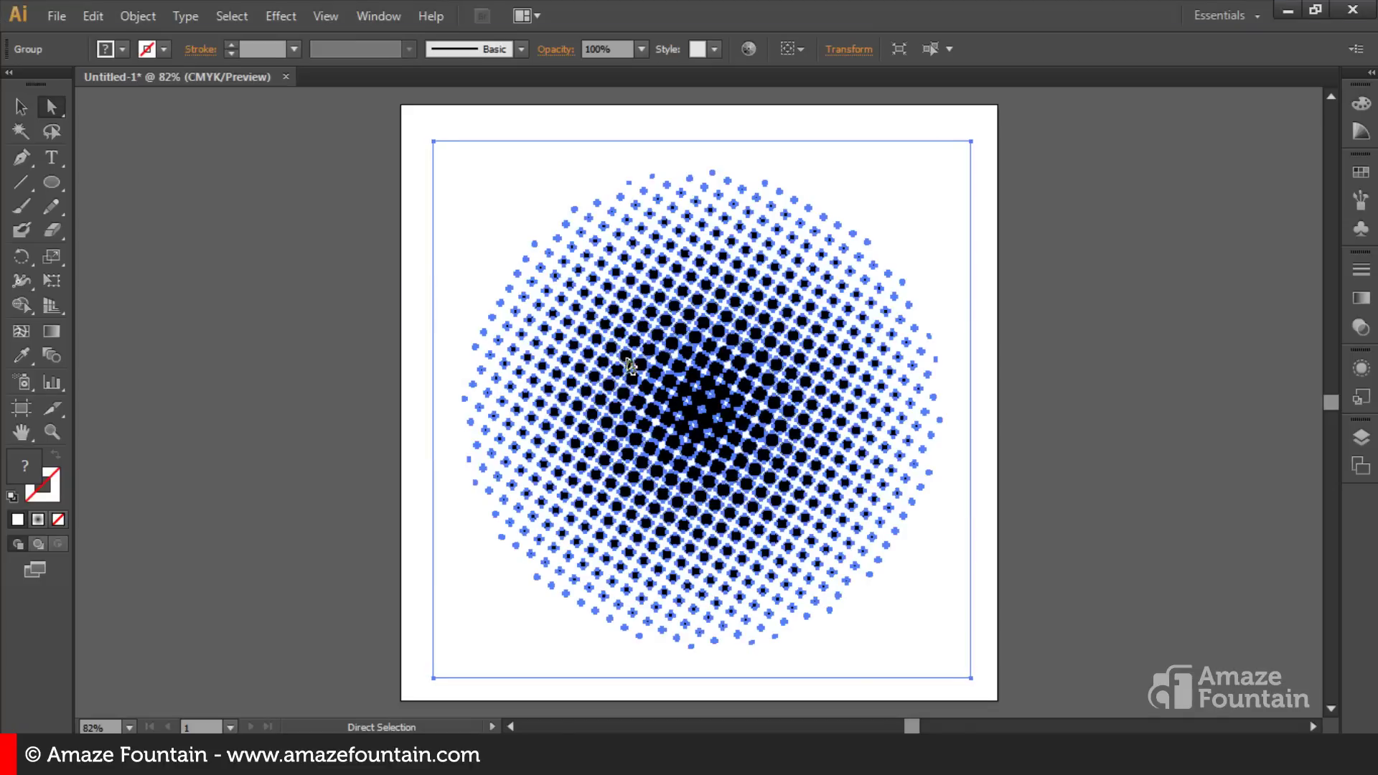
Step: Deselect the traced dots and switch to Outline view
{"action": "left_click", "coordinate": [418, 242]}
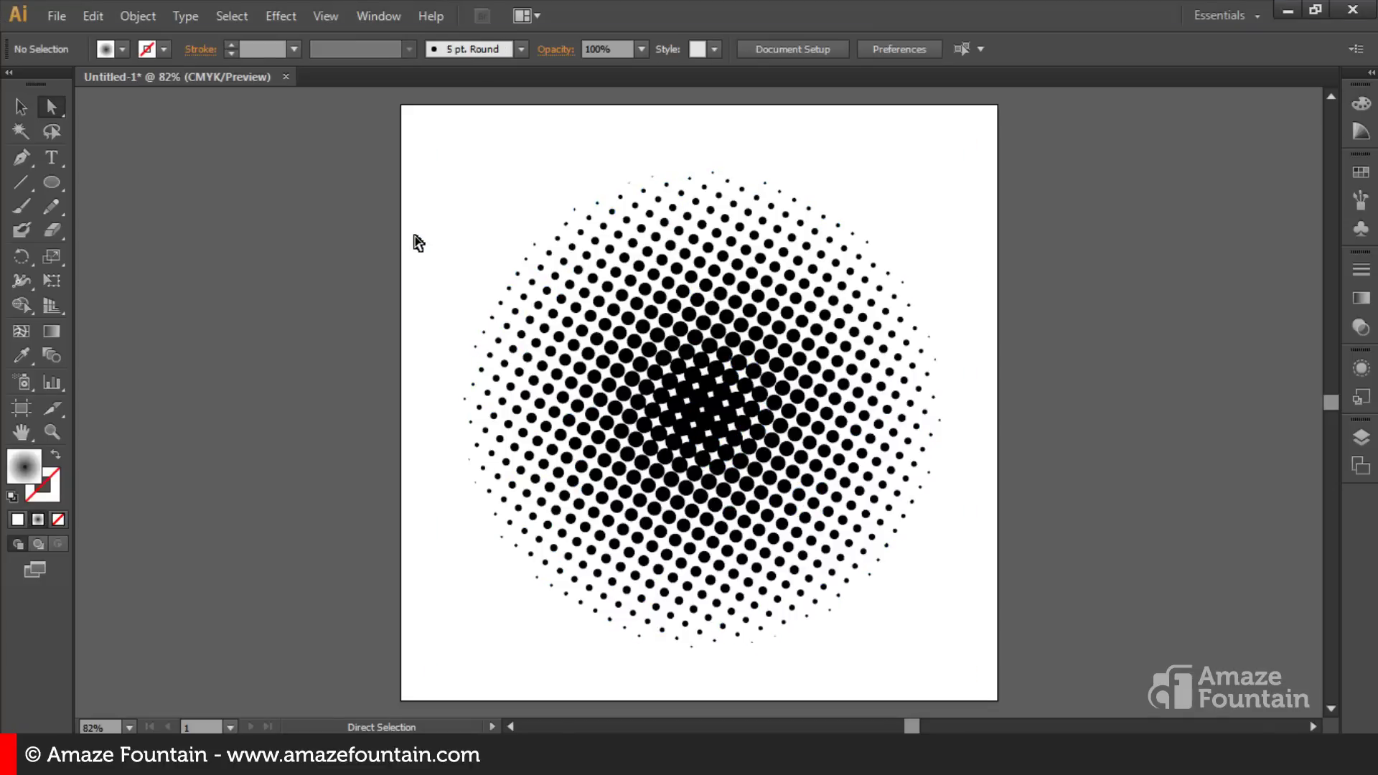
{"action": "left_click", "coordinate": [331, 21]}
{"action": "left_click", "coordinate": [390, 22]}
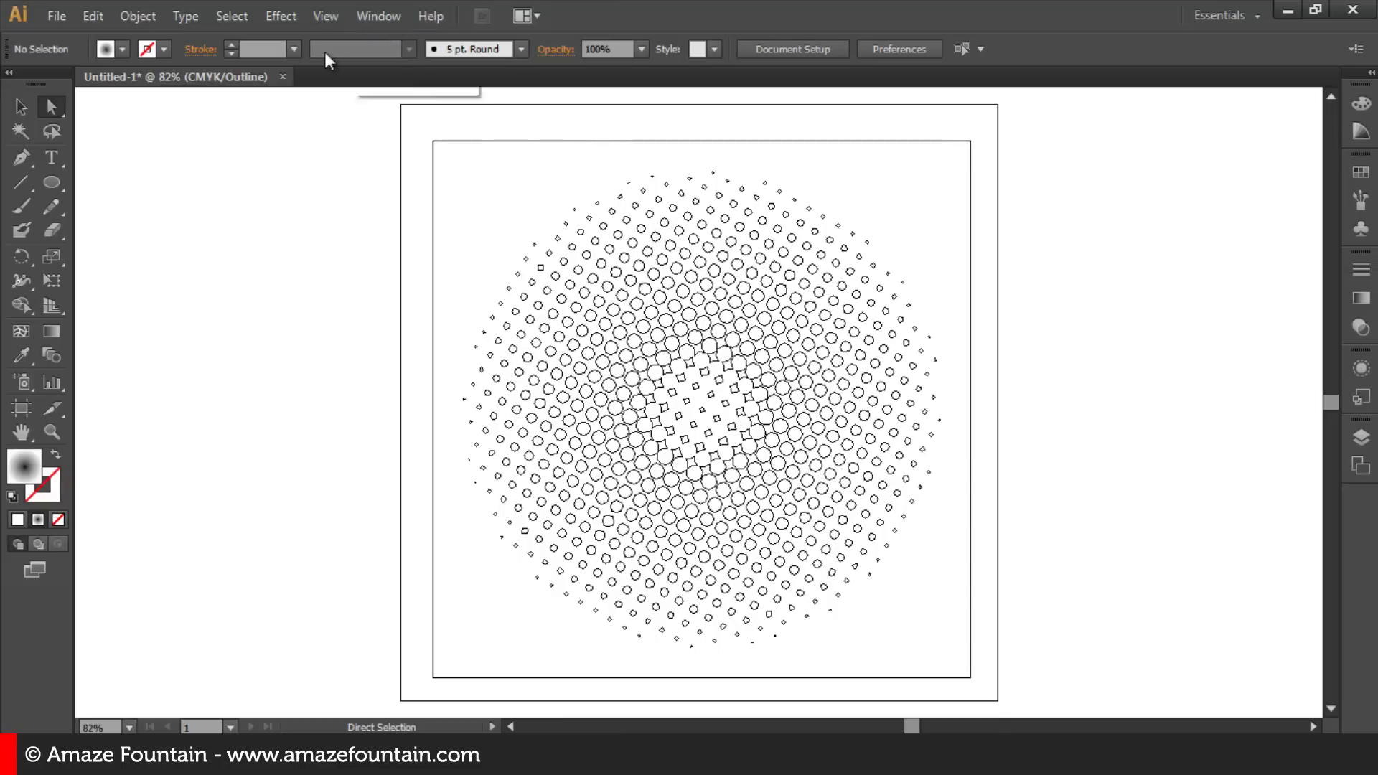
{"action": "left_click", "coordinate": [323, 17]}
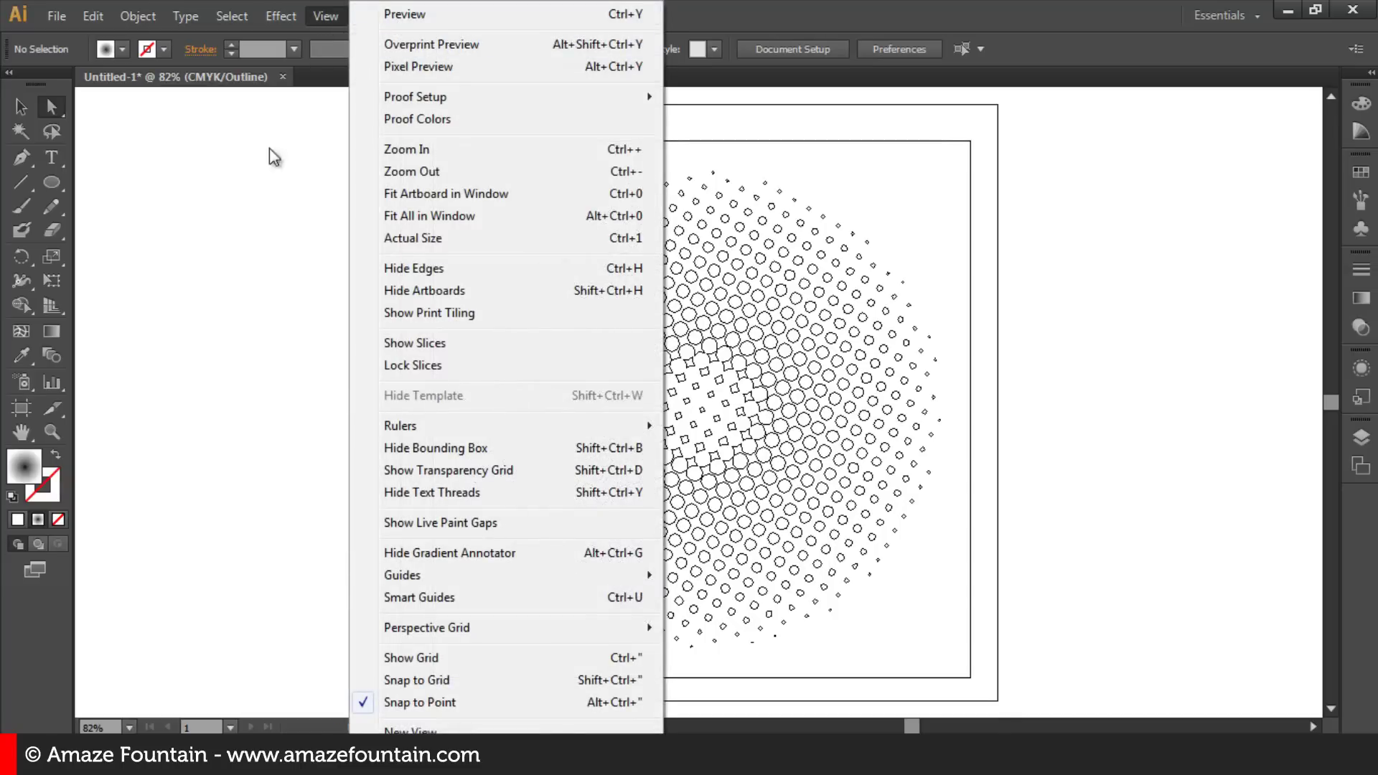
{"action": "left_click", "coordinate": [262, 265]}
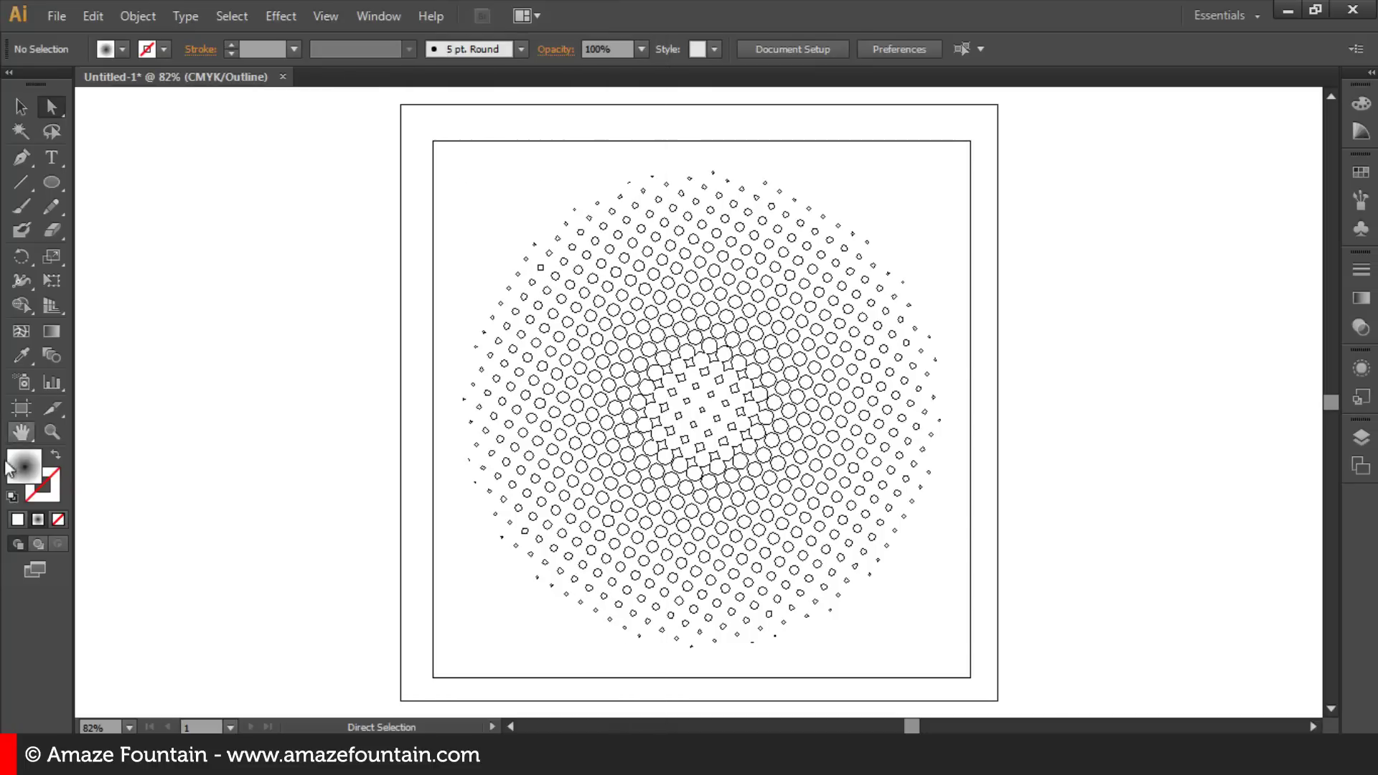
Step: Zoom in and pan across the outlined dots to inspect the square-shaped cluster
{"action": "left_click", "coordinate": [52, 432]}
{"action": "left_click_drag", "start_coordinate": [533, 221], "coordinate": [763, 393]}
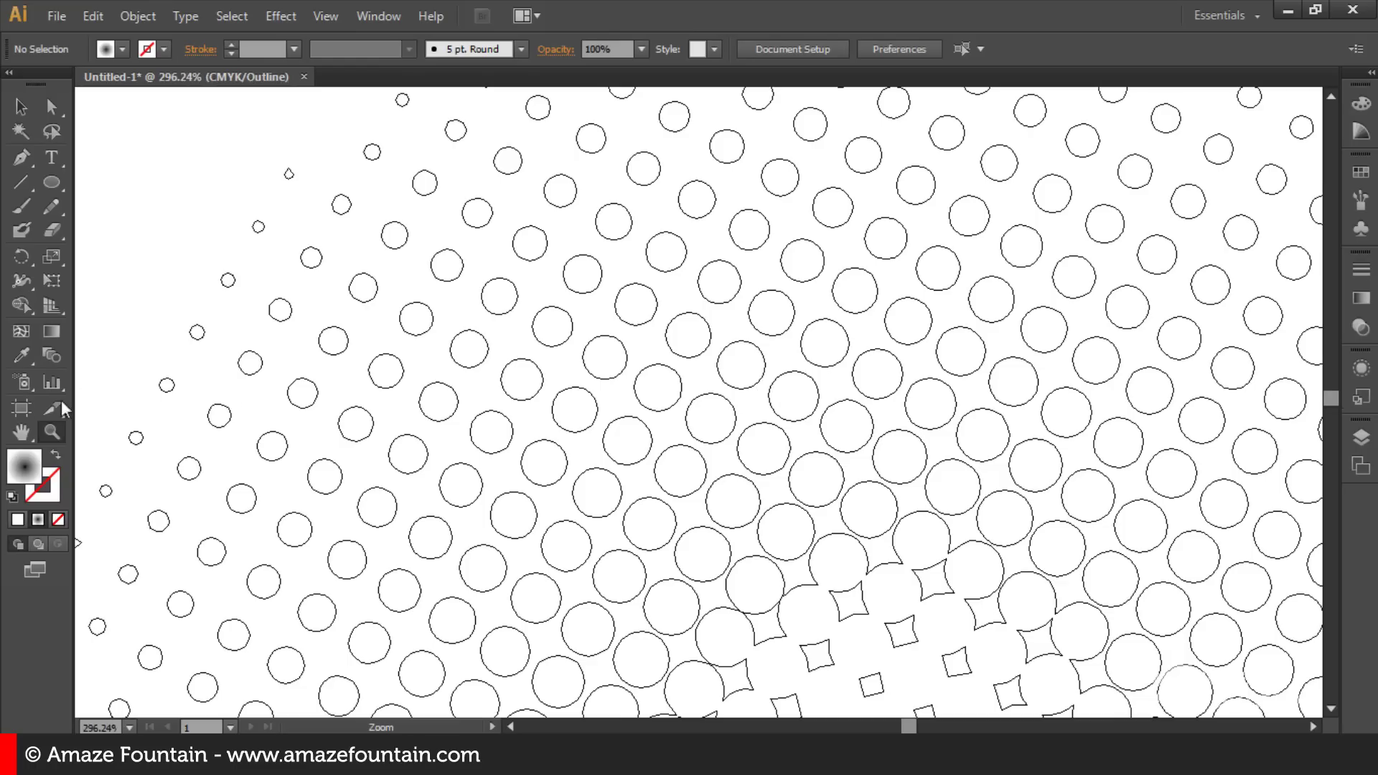
{"action": "left_click", "coordinate": [22, 431]}
{"action": "left_click_drag", "start_coordinate": [923, 430], "coordinate": [778, 431]}
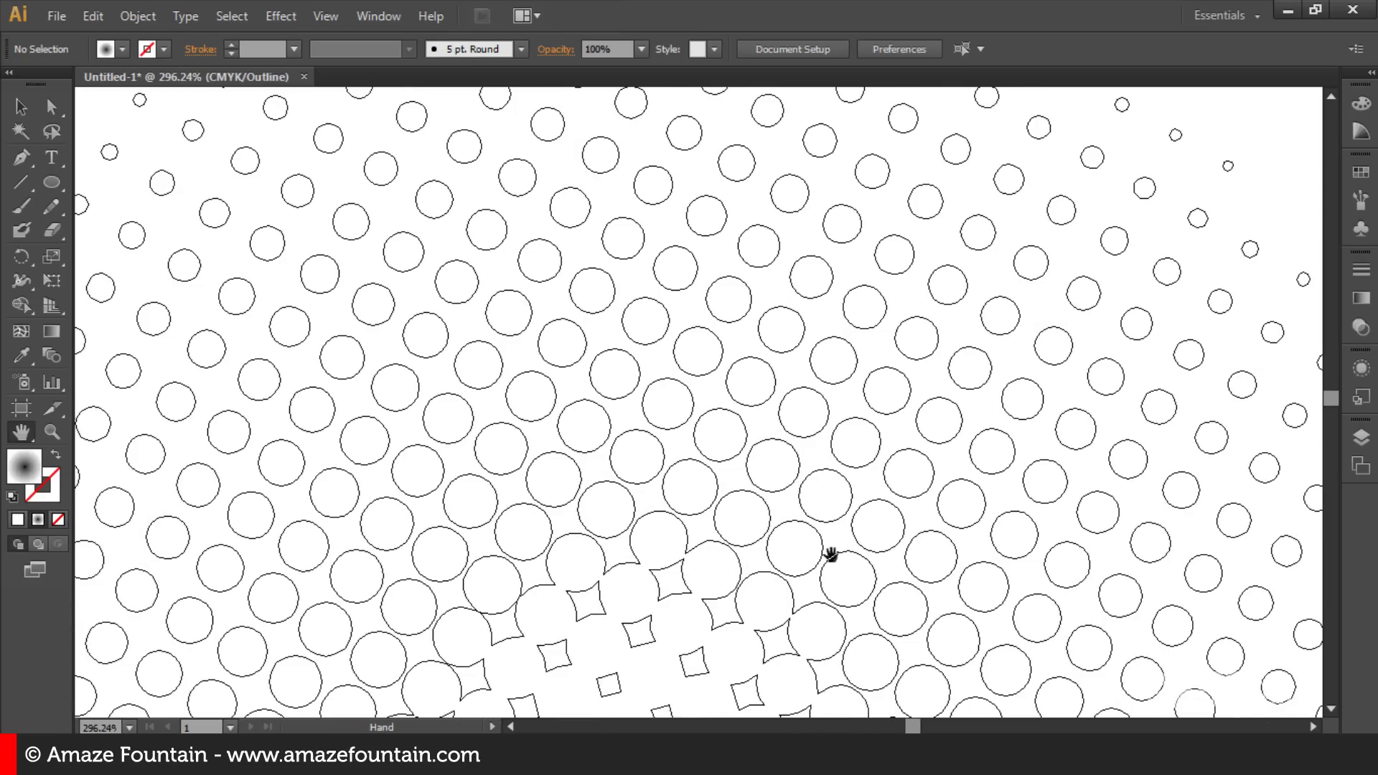
{"action": "left_click_drag", "start_coordinate": [830, 553], "coordinate": [708, 369]}
{"action": "left_click_drag", "start_coordinate": [890, 571], "coordinate": [782, 327]}
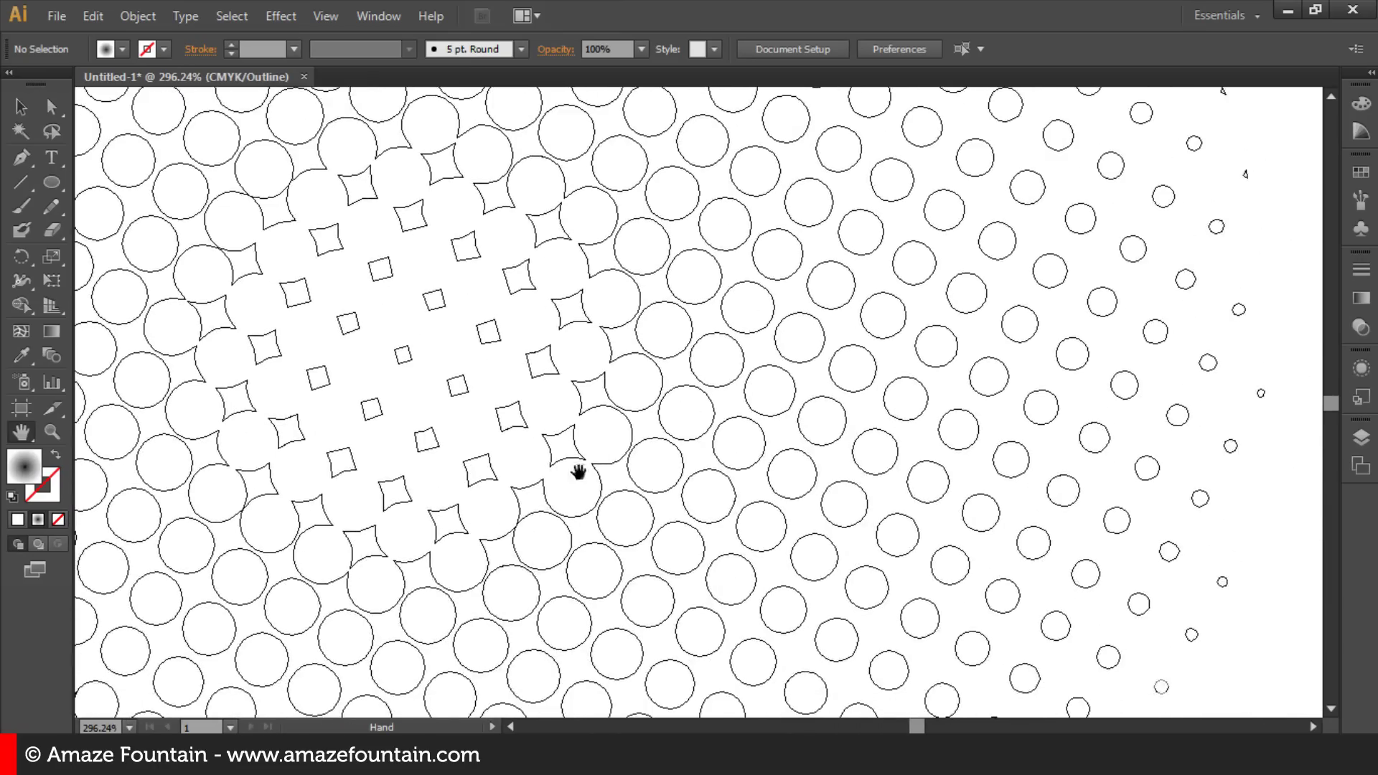
{"action": "left_click_drag", "start_coordinate": [602, 490], "coordinate": [982, 331]}
{"action": "left_click_drag", "start_coordinate": [463, 307], "coordinate": [586, 363]}
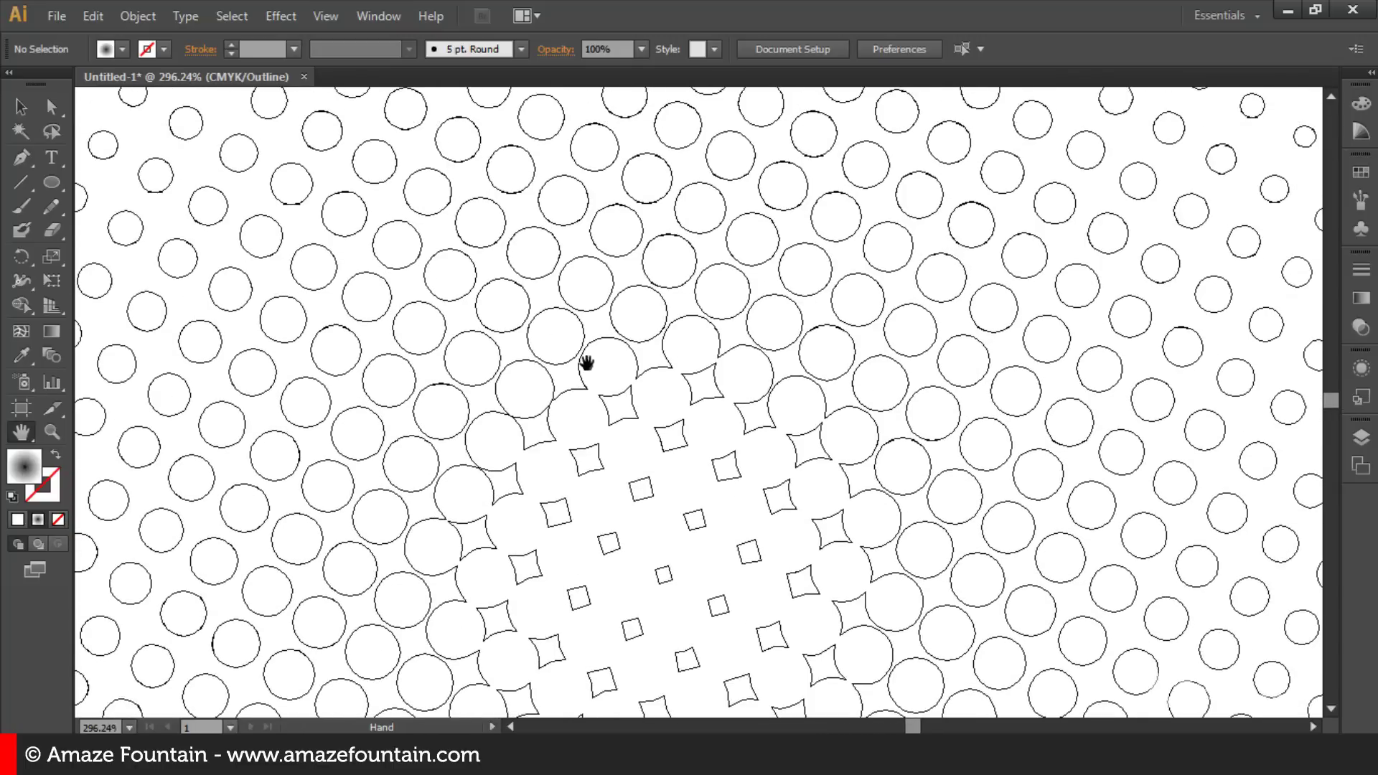
Step: Fit the whole artboard in the window and return to Preview with solid black dots
{"action": "left_click", "coordinate": [325, 16]}
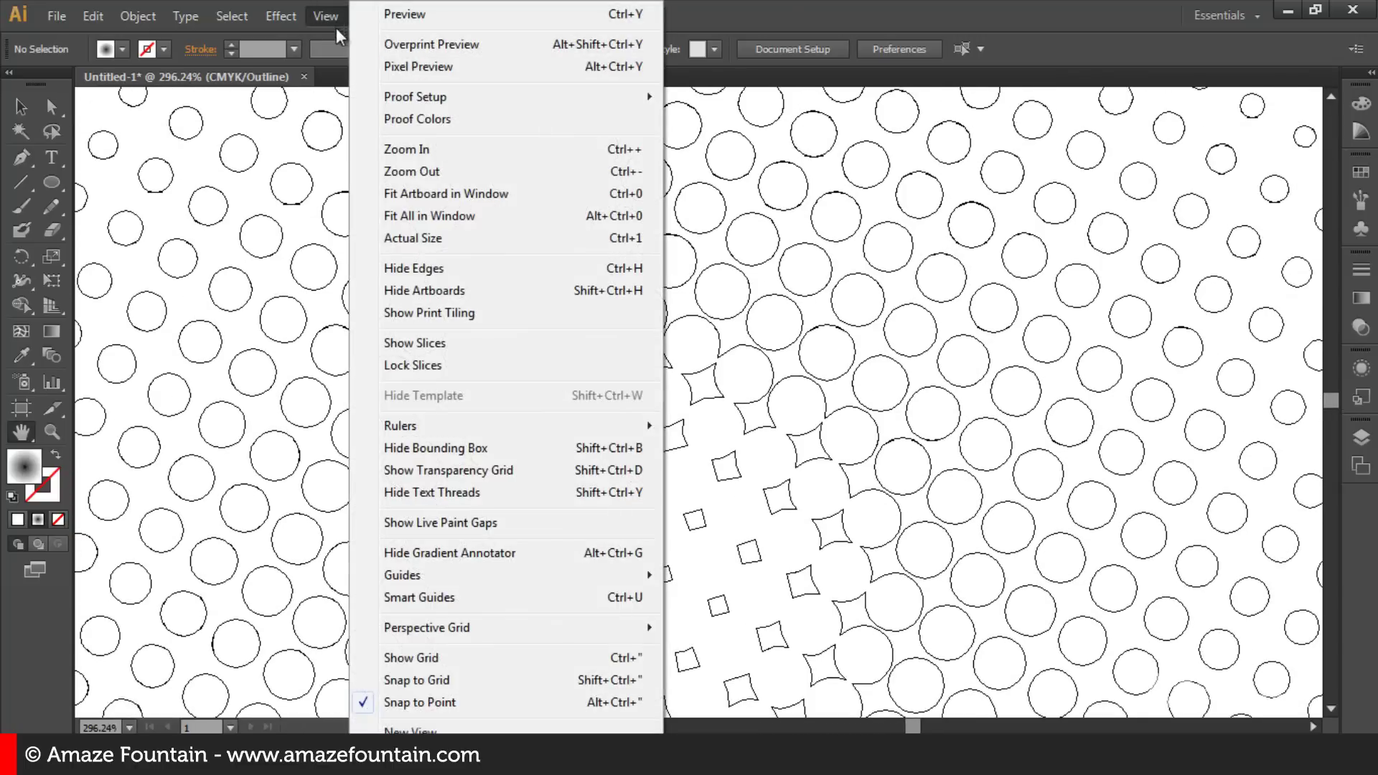
{"action": "left_click", "coordinate": [387, 15]}
{"action": "left_click", "coordinate": [325, 15]}
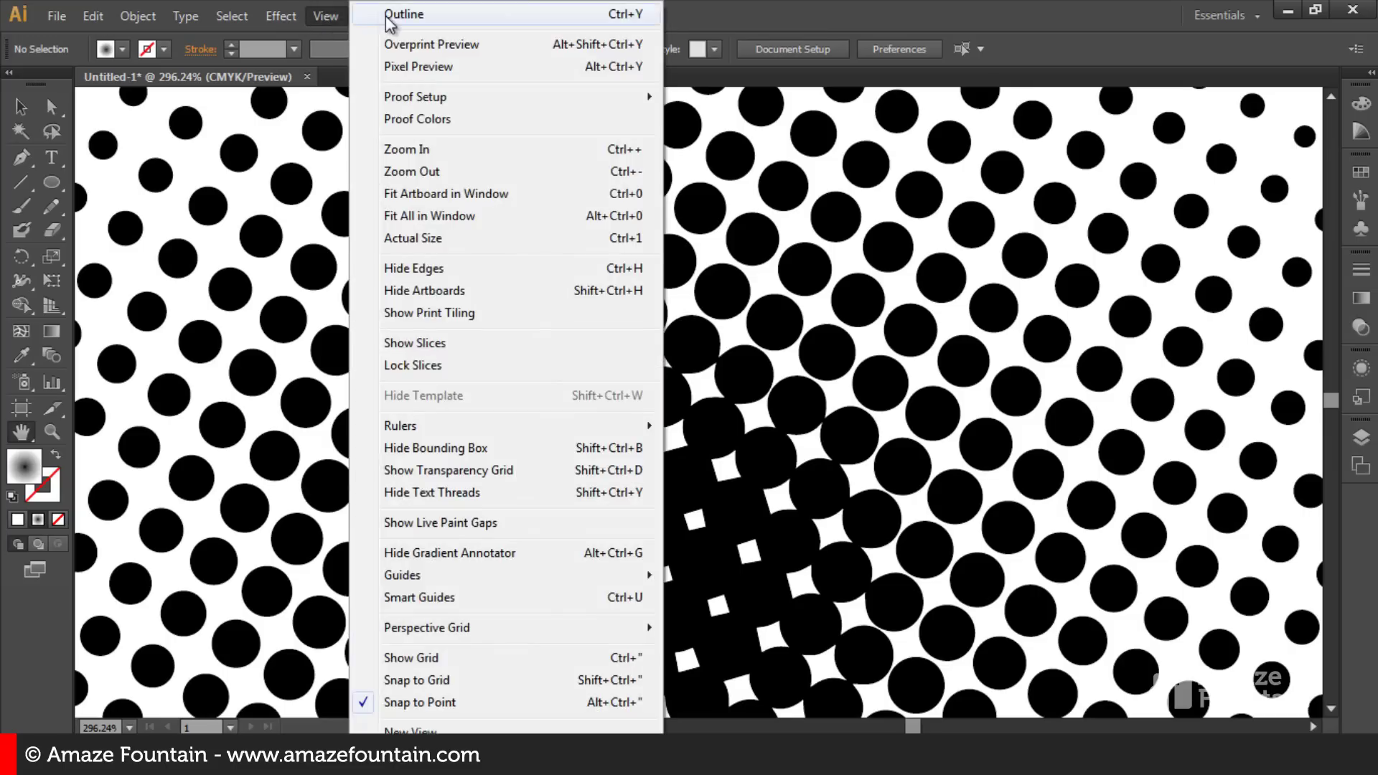
{"action": "left_click", "coordinate": [373, 16]}
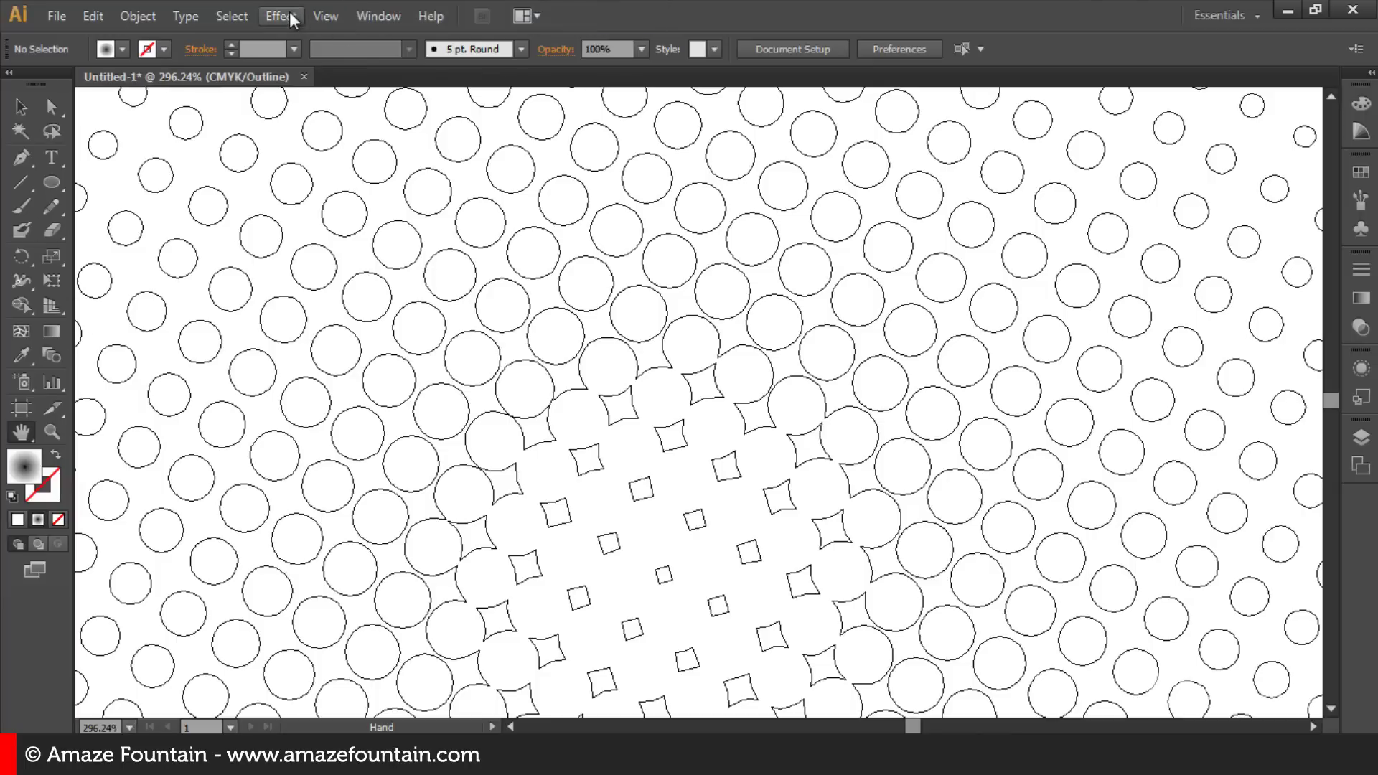
{"action": "left_click", "coordinate": [325, 16]}
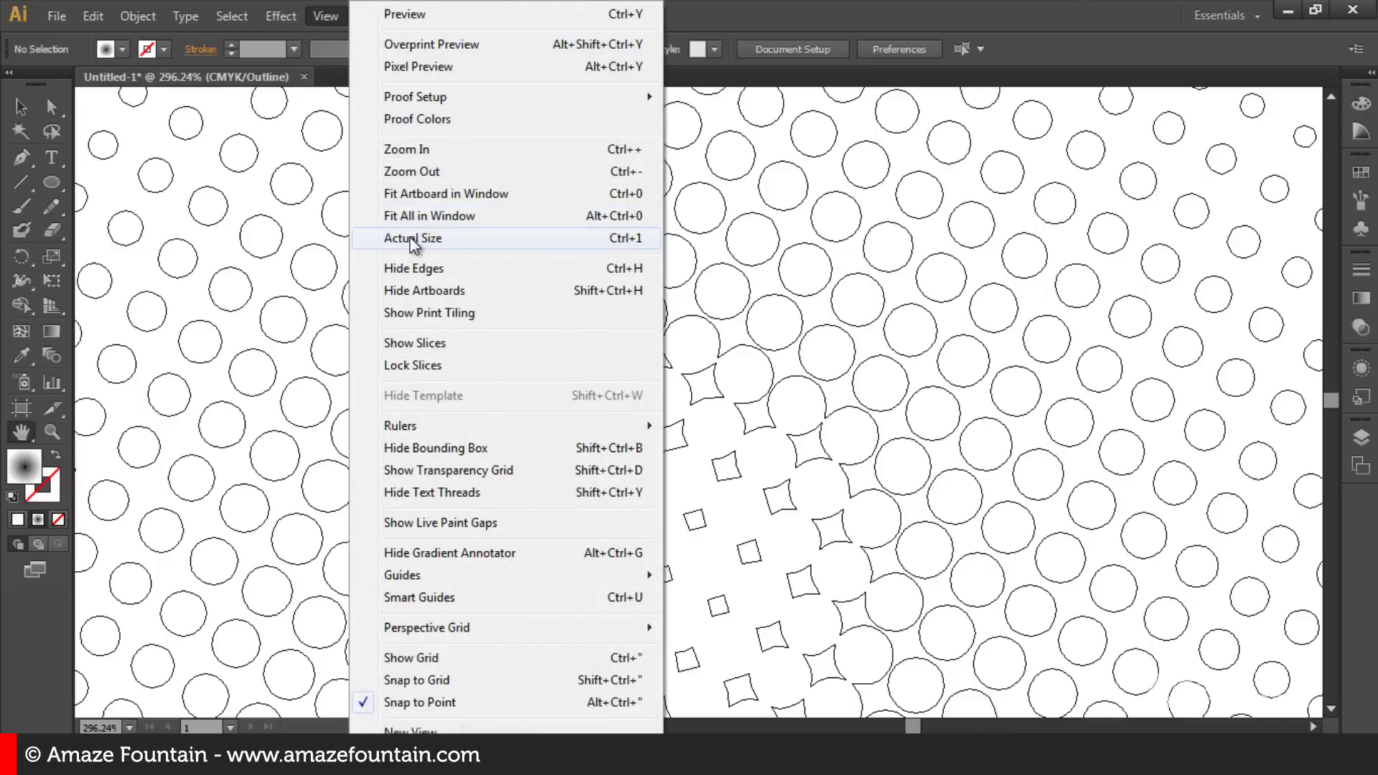
{"action": "left_click", "coordinate": [420, 215]}
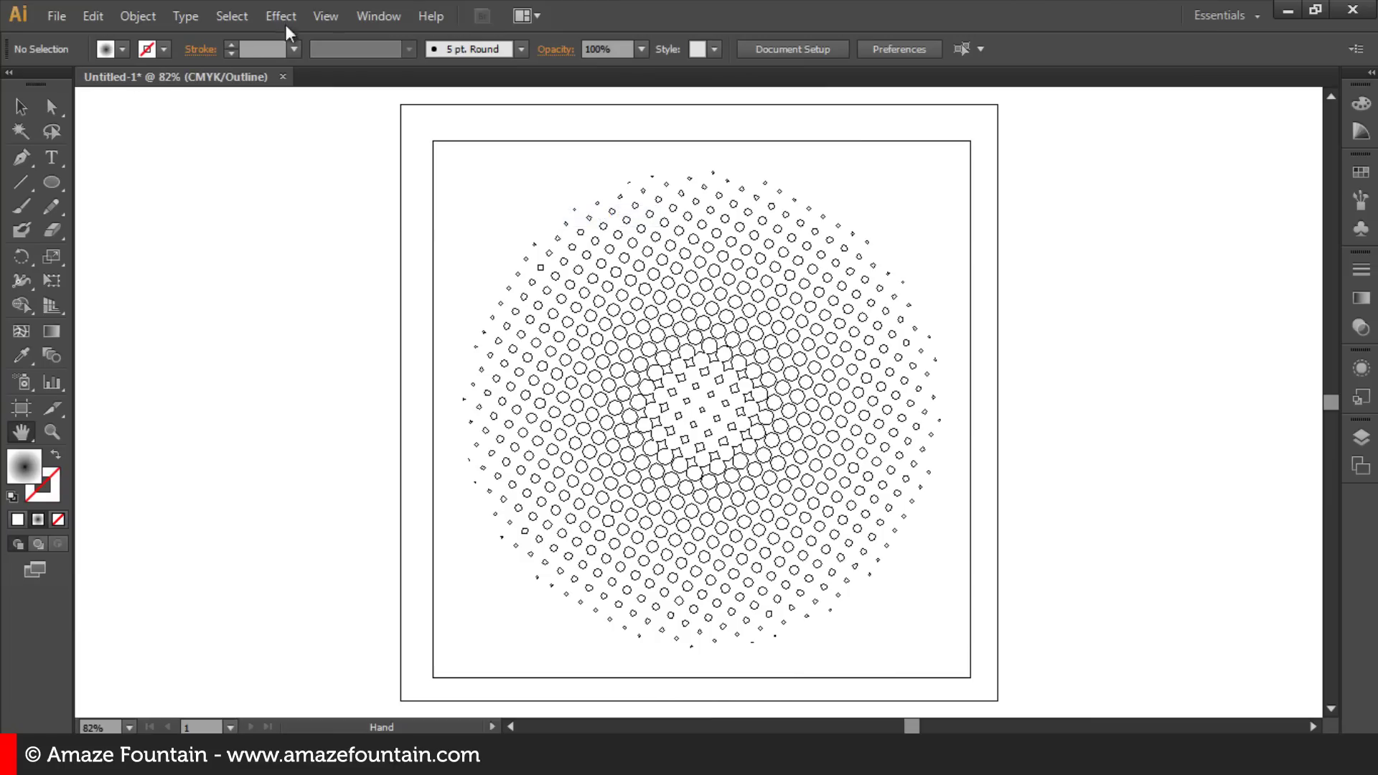
{"action": "left_click", "coordinate": [325, 16]}
{"action": "left_click", "coordinate": [391, 20]}
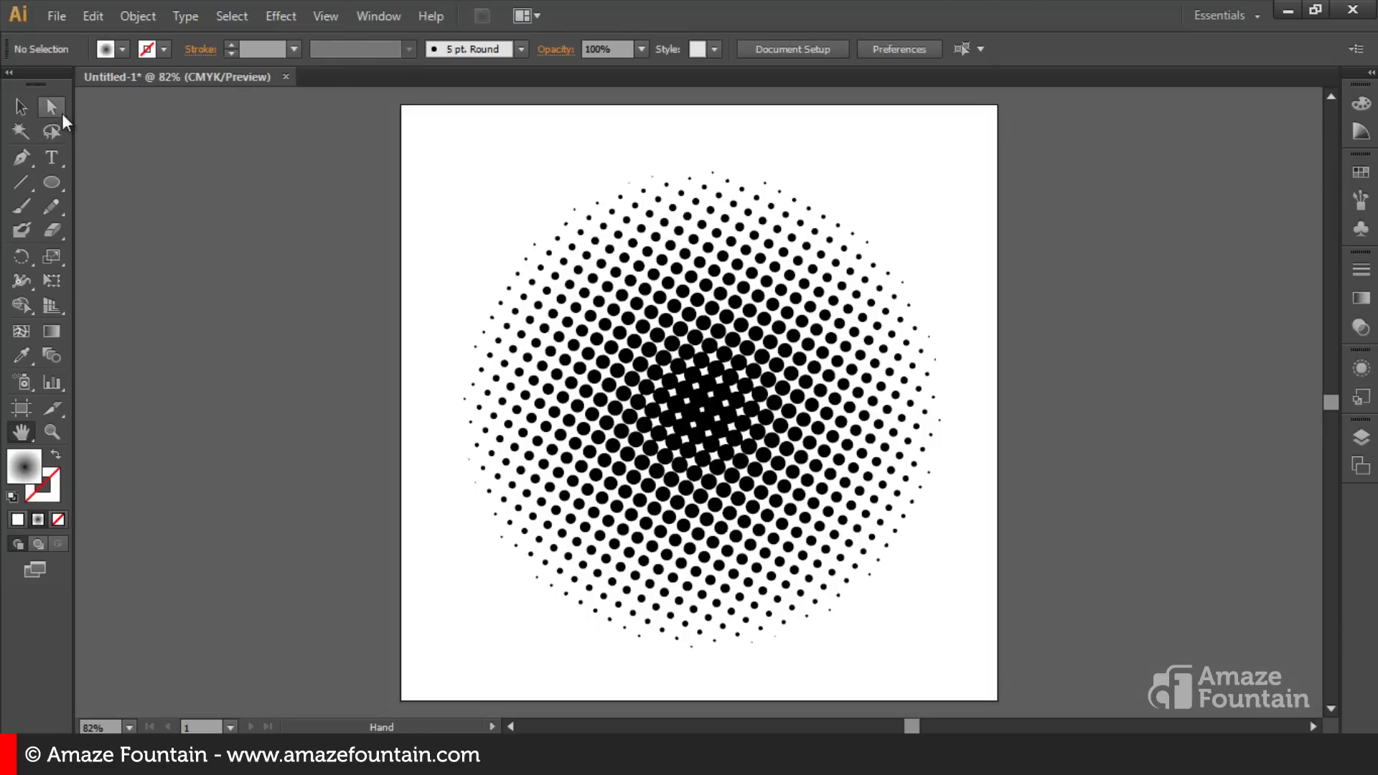
{"action": "left_click", "coordinate": [51, 108]}
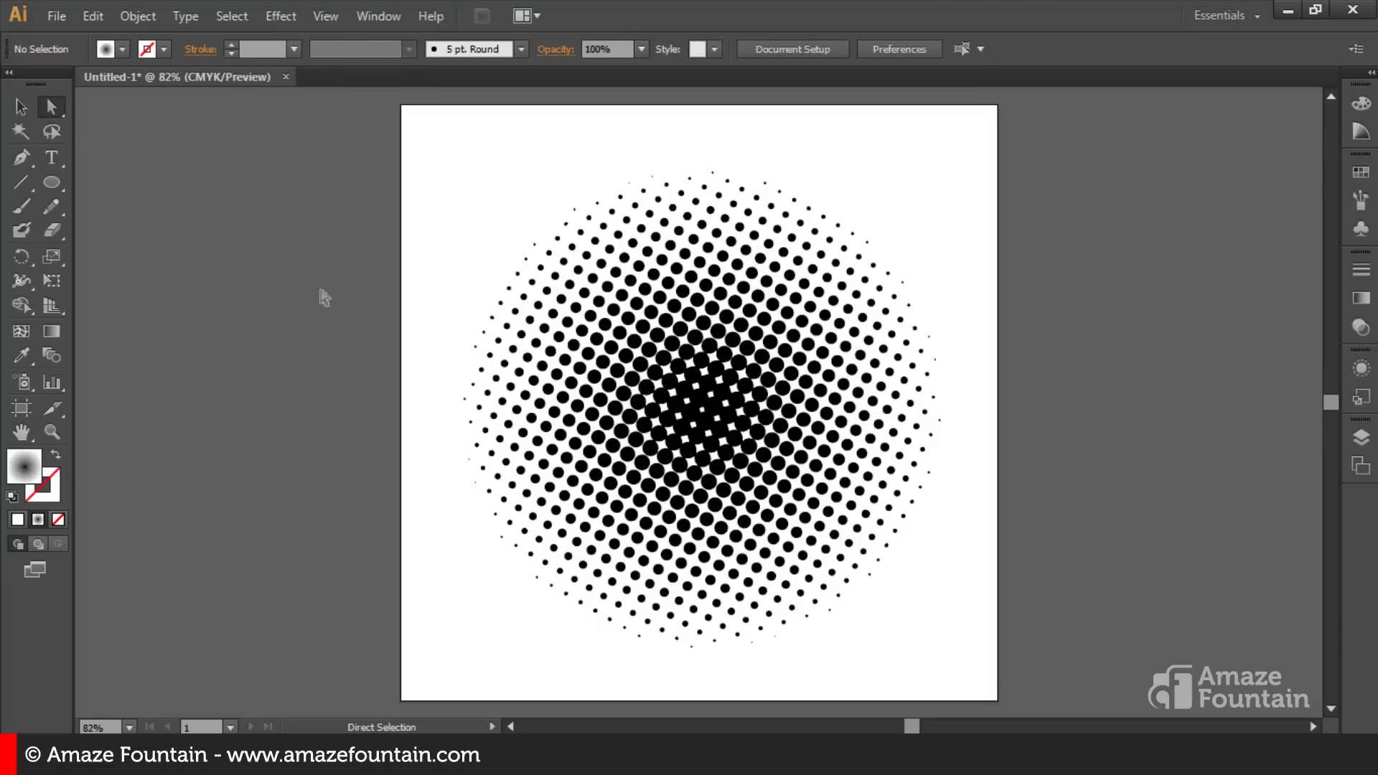
Step: Select all black dots by their shared fill colour and cut them from the artboard
{"action": "left_click", "coordinate": [694, 416]}
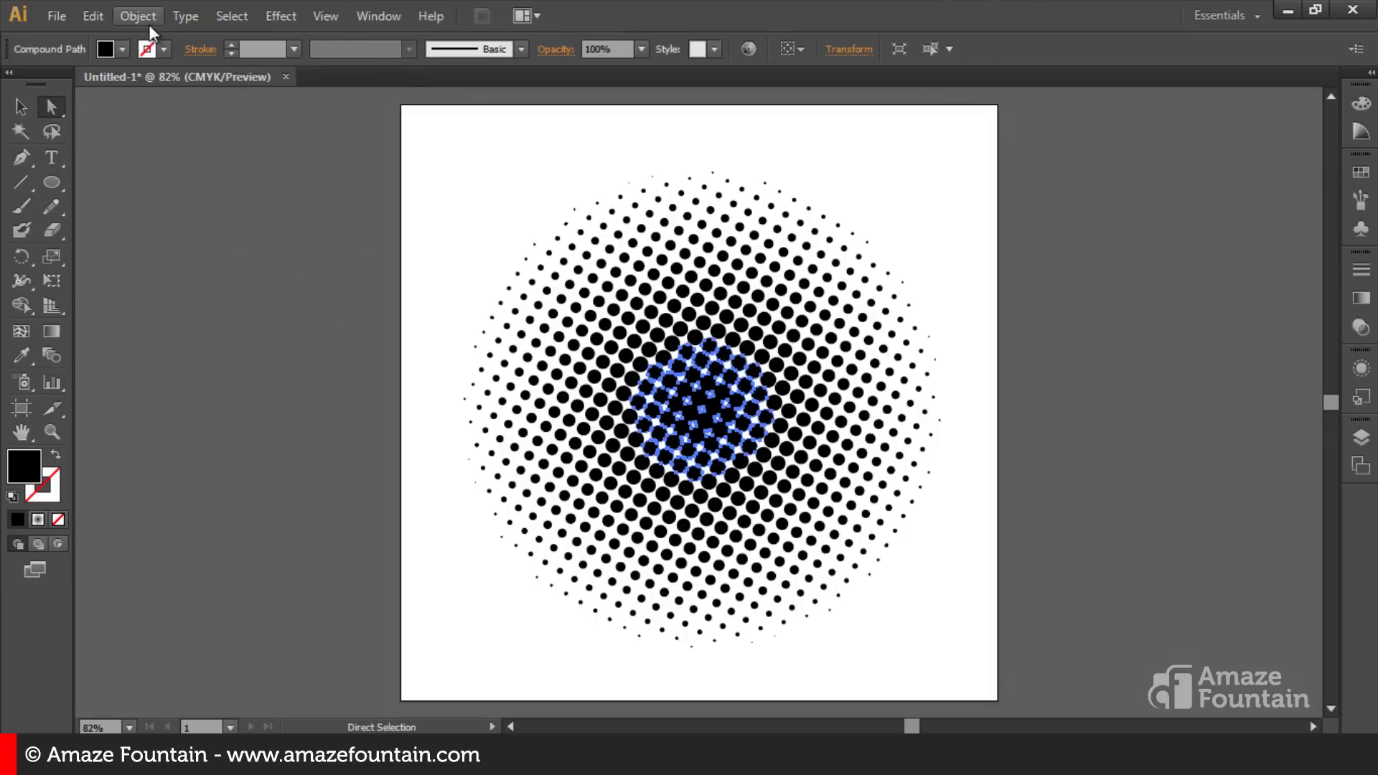
{"action": "left_click", "coordinate": [180, 16]}
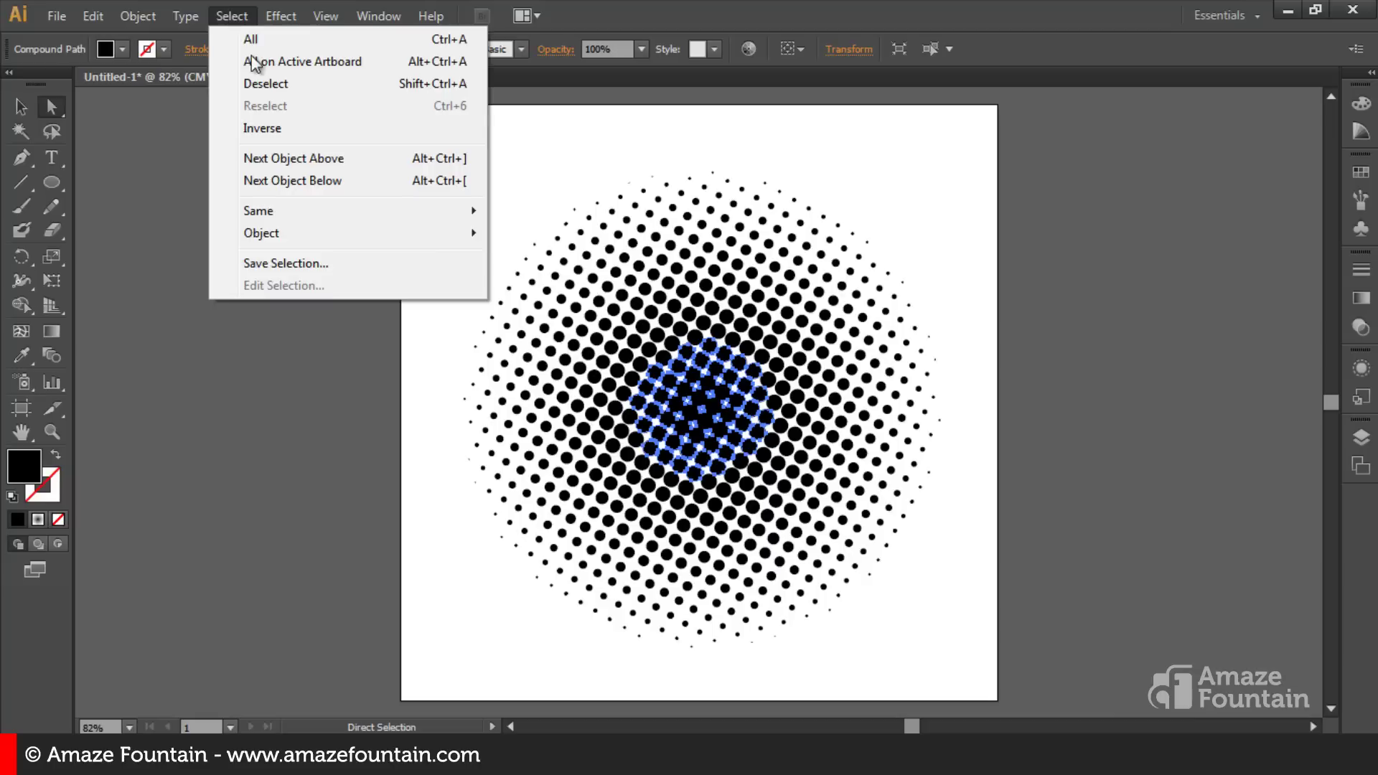
{"action": "mouse_move", "coordinate": [258, 211]}
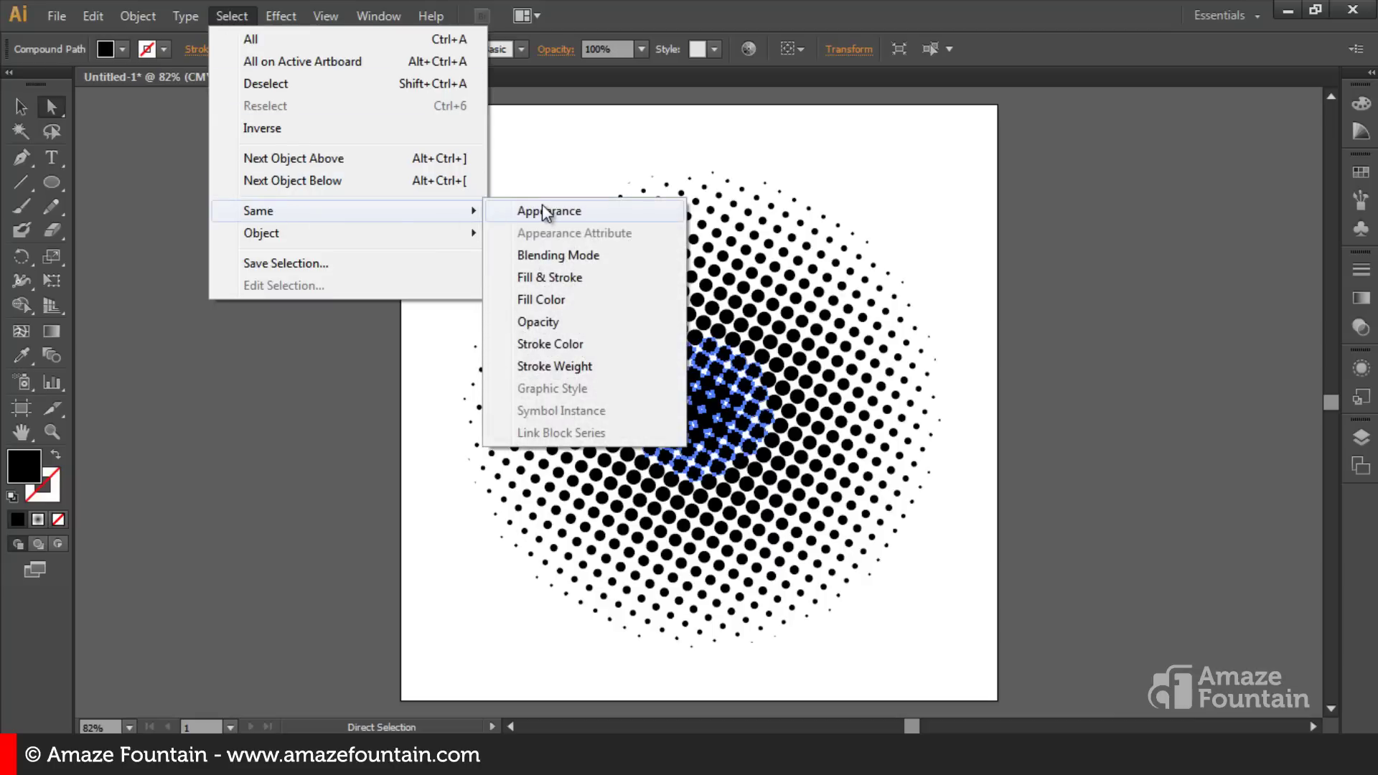
{"action": "left_click", "coordinate": [554, 301]}
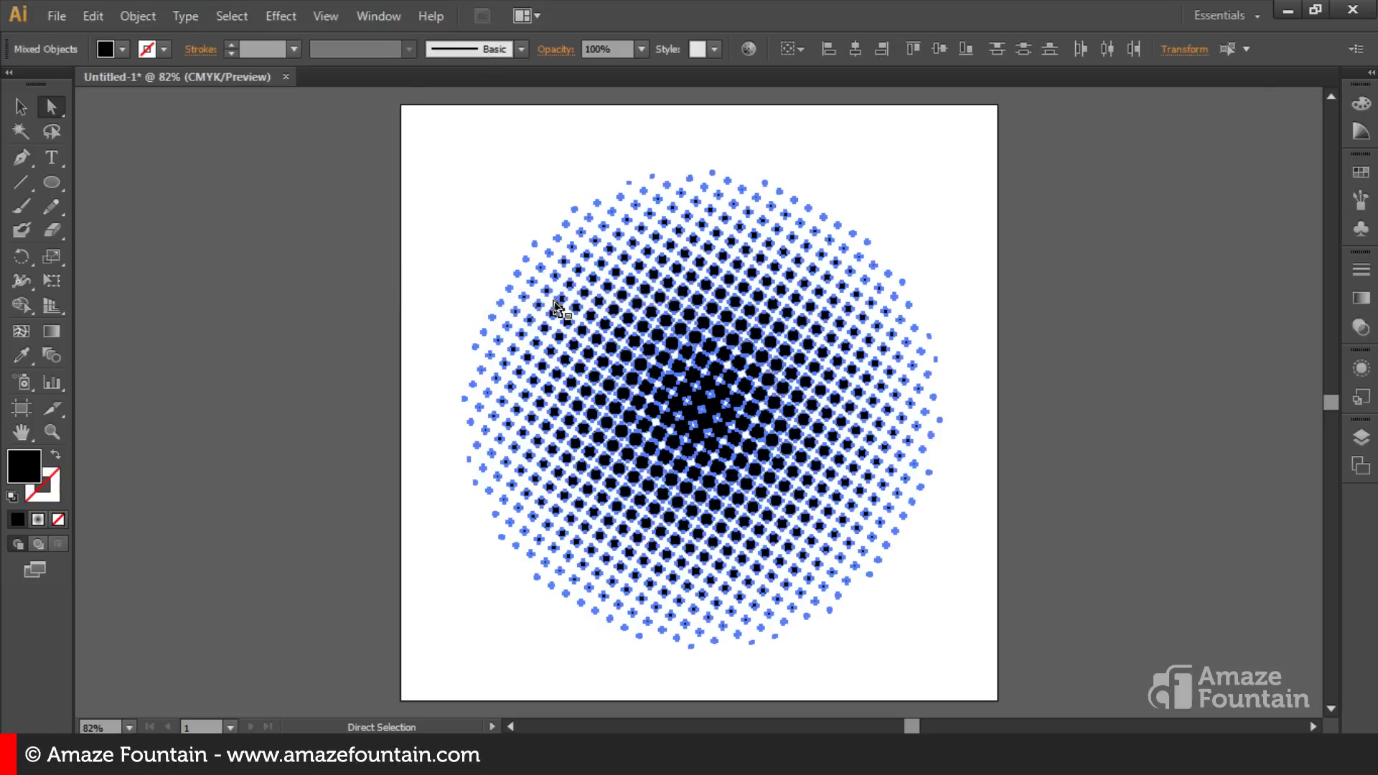
{"action": "left_click", "coordinate": [93, 15]}
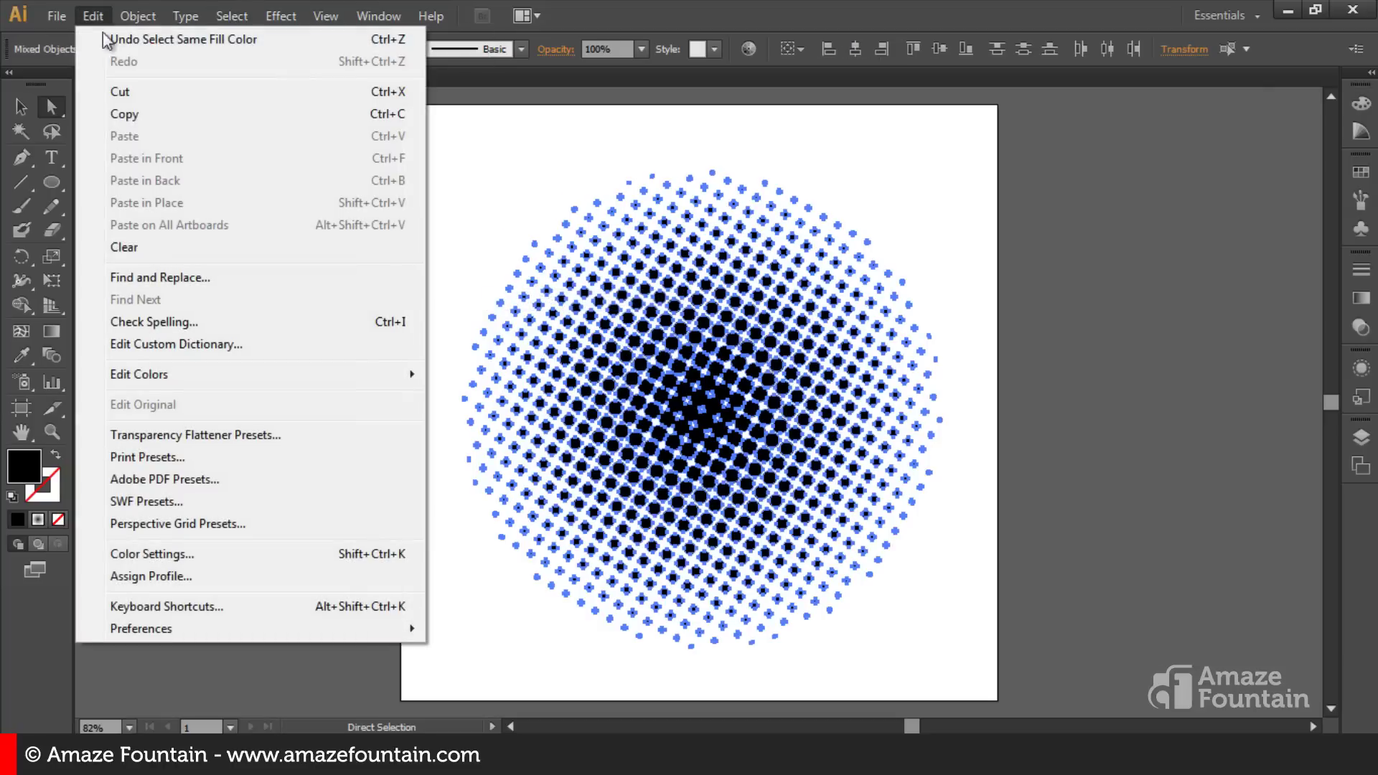
{"action": "left_click", "coordinate": [141, 92]}
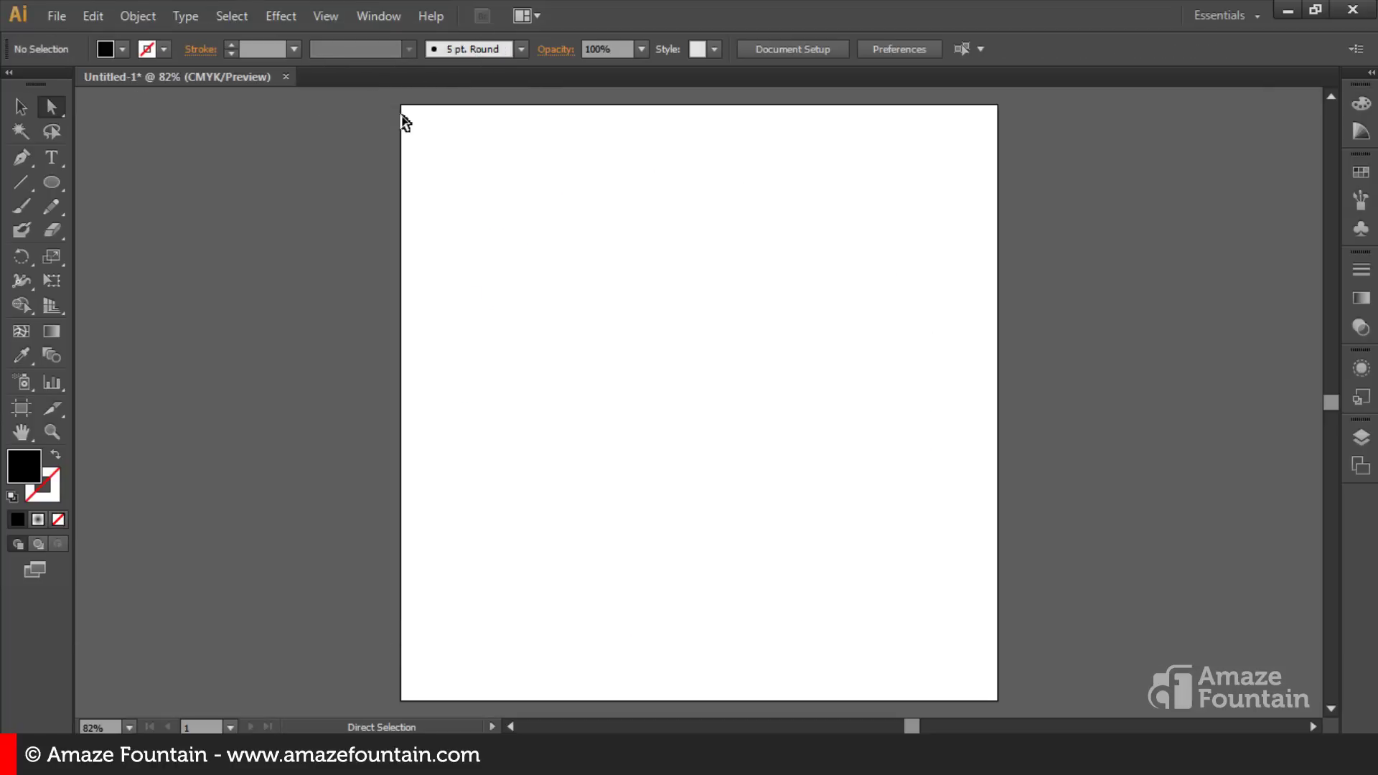
Step: Check the artboard in Outline view for hidden leftover shapes, then return to Preview
{"action": "left_click_drag", "start_coordinate": [402, 115], "coordinate": [1019, 709]}
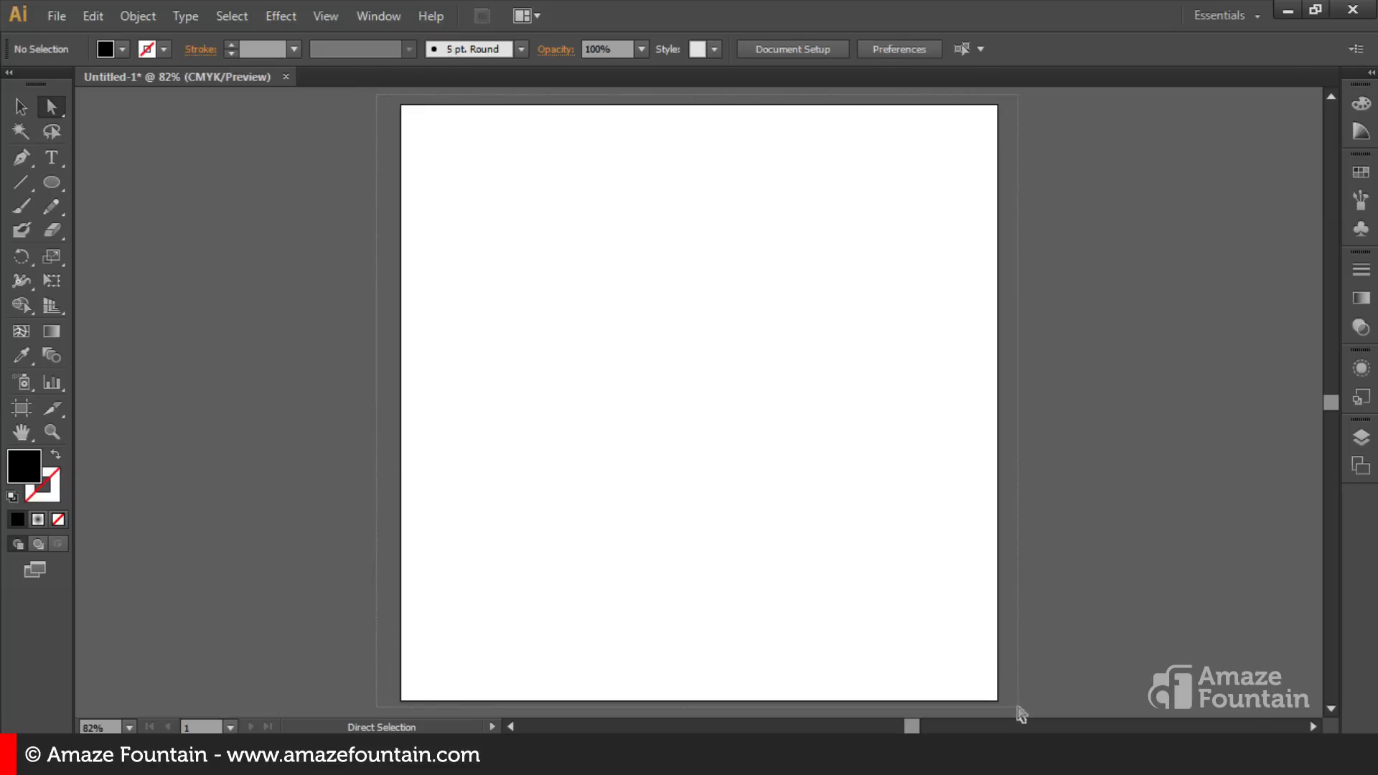
{"action": "mouse_move", "coordinate": [1020, 714]}
{"action": "left_mouse_down"}
{"action": "mouse_move", "coordinate": [672, 422]}
{"action": "mouse_move", "coordinate": [368, 132]}
{"action": "left_mouse_up"}
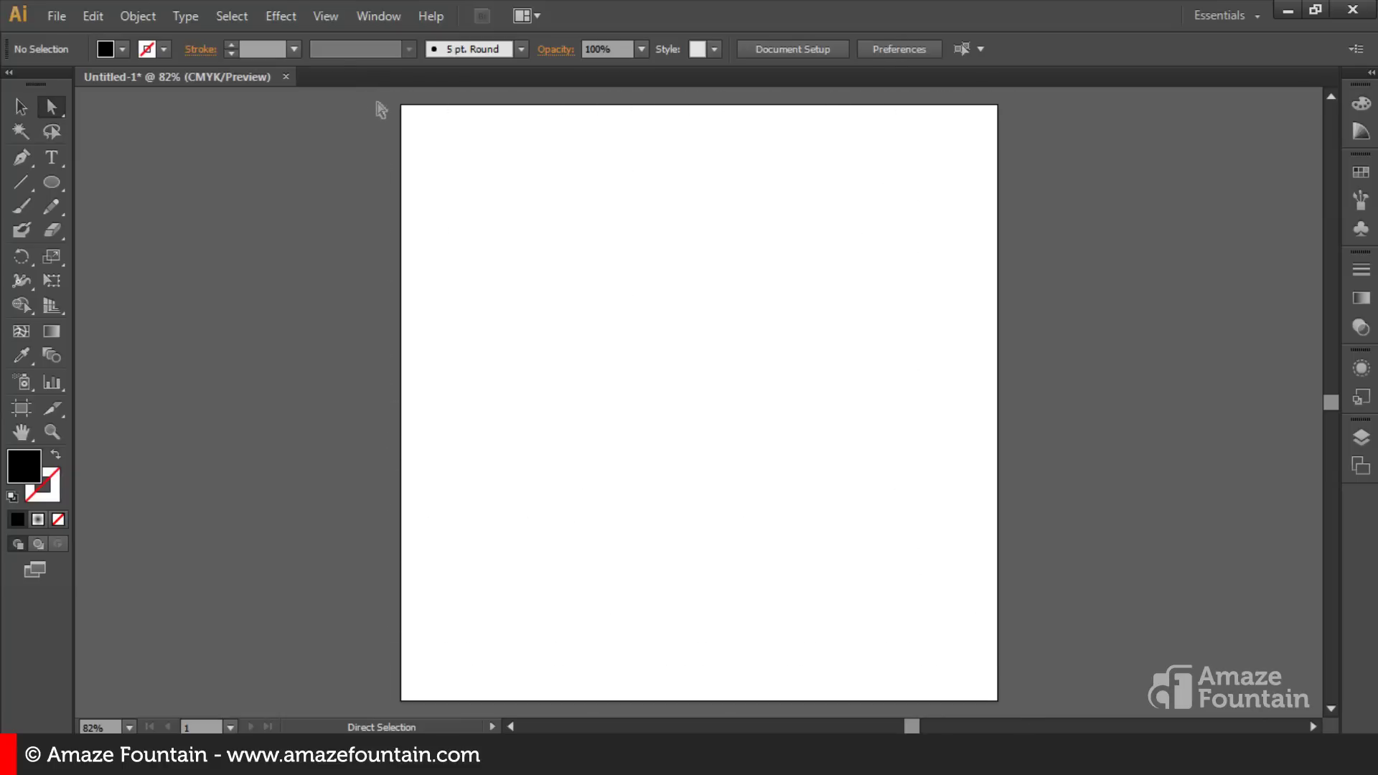
{"action": "left_click", "coordinate": [324, 16]}
{"action": "left_click", "coordinate": [378, 20]}
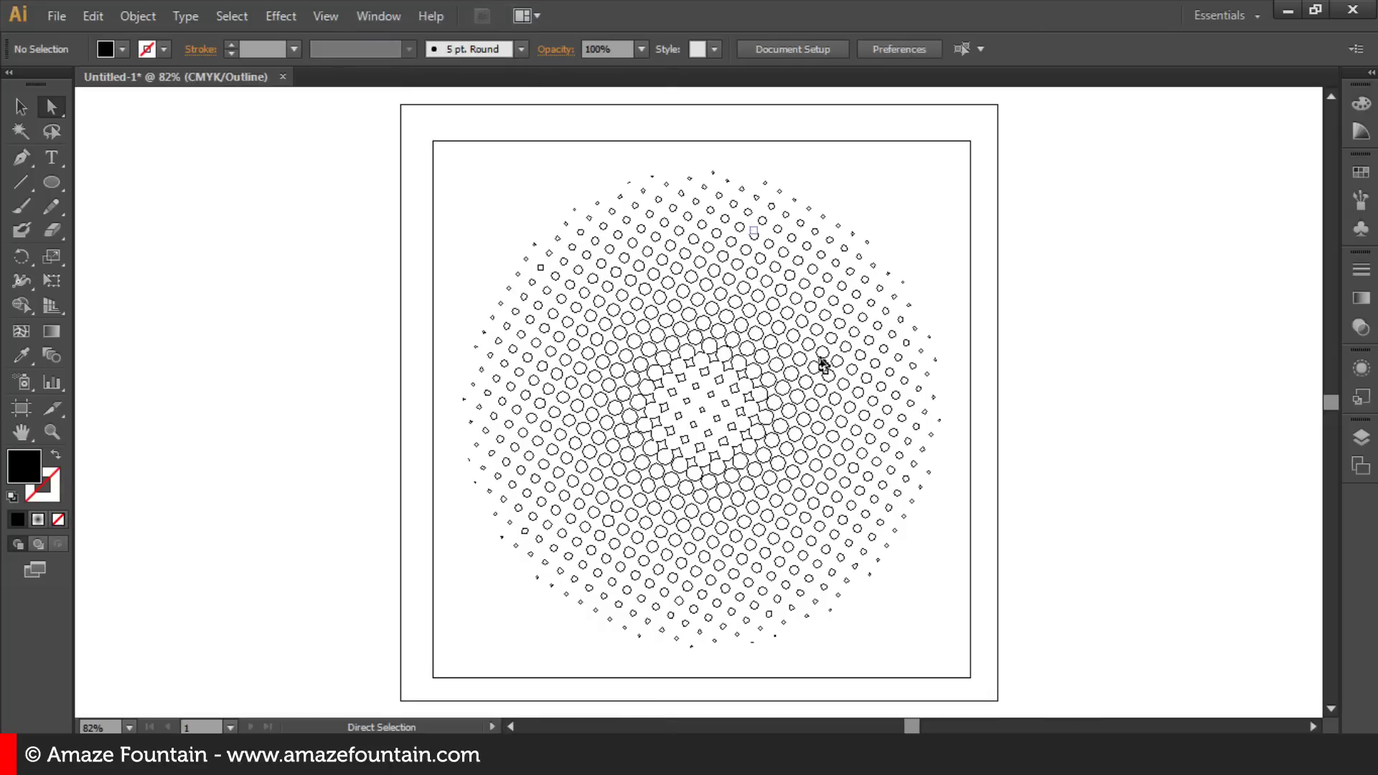
{"action": "left_click", "coordinate": [327, 16]}
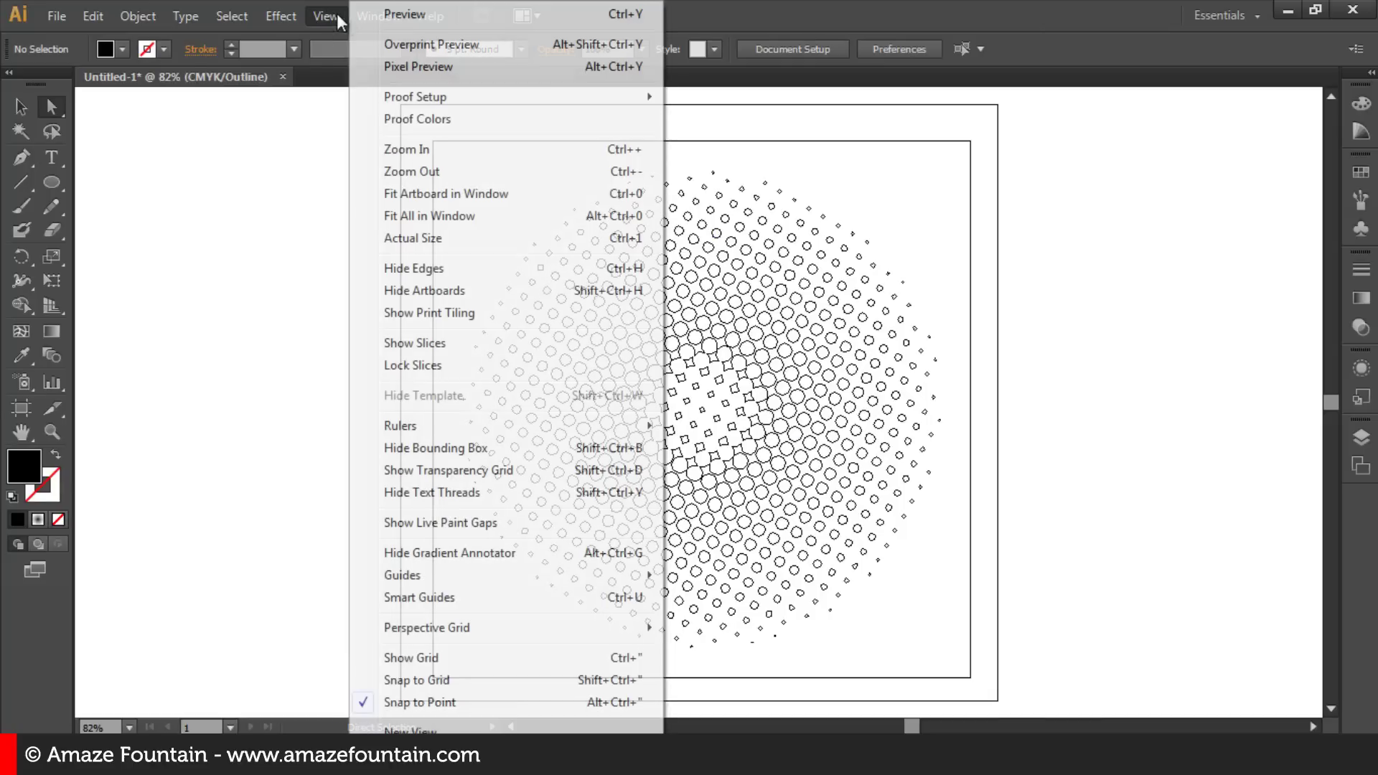
{"action": "left_click", "coordinate": [378, 17]}
Step: Marquee-select the leftover white traced shapes and delete them
{"action": "mouse_move", "coordinate": [385, 94]}
{"action": "left_mouse_down"}
{"action": "mouse_move", "coordinate": [960, 642]}
{"action": "mouse_move", "coordinate": [1005, 703]}
{"action": "left_mouse_up"}
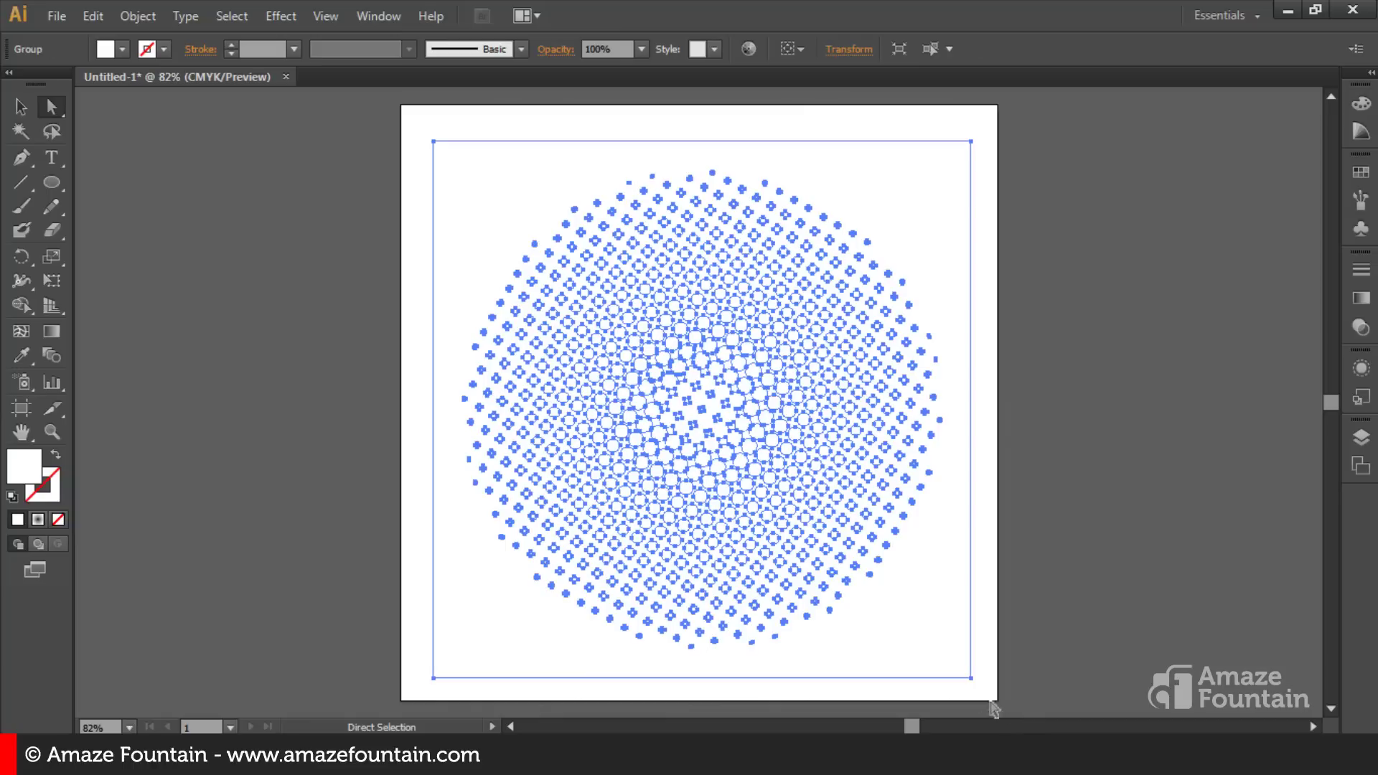
{"action": "key", "text": "Delete"}
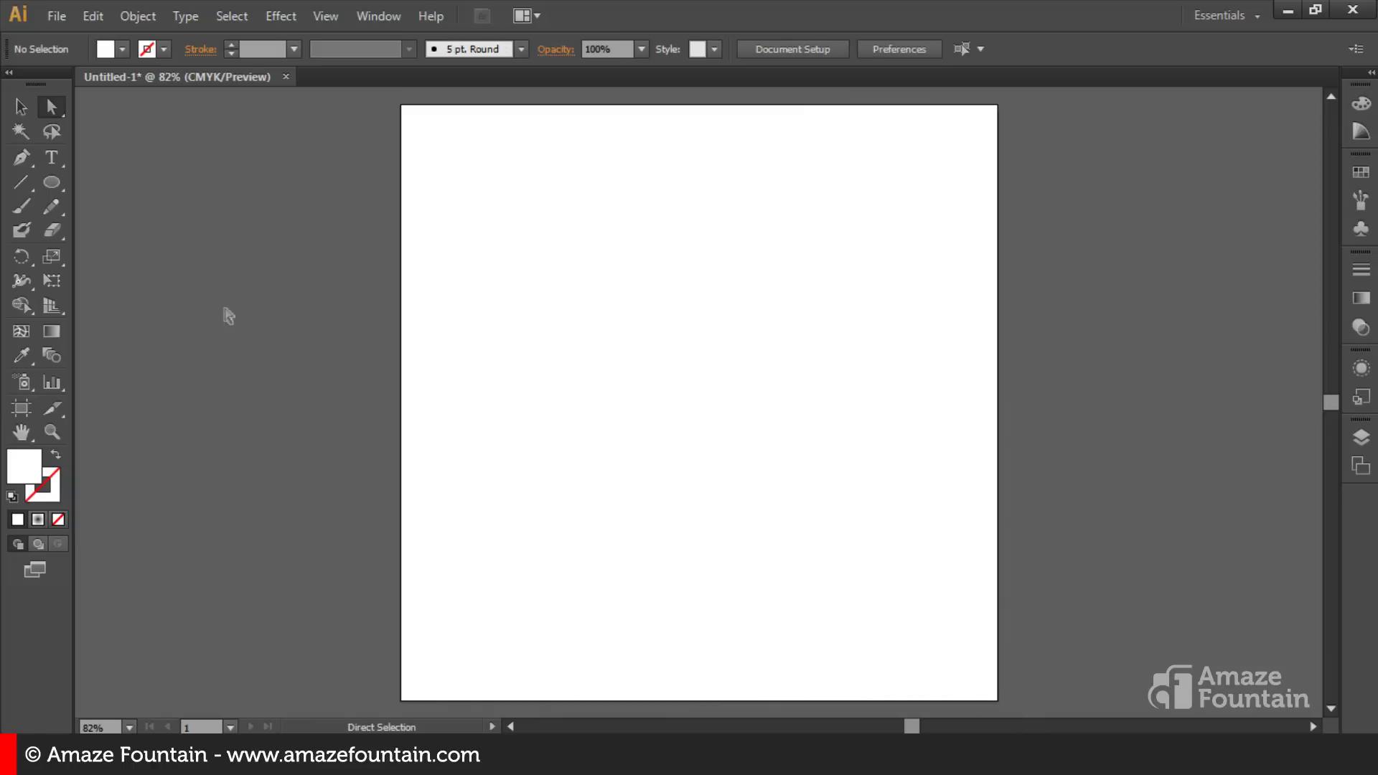
{"action": "left_click", "coordinate": [92, 20]}
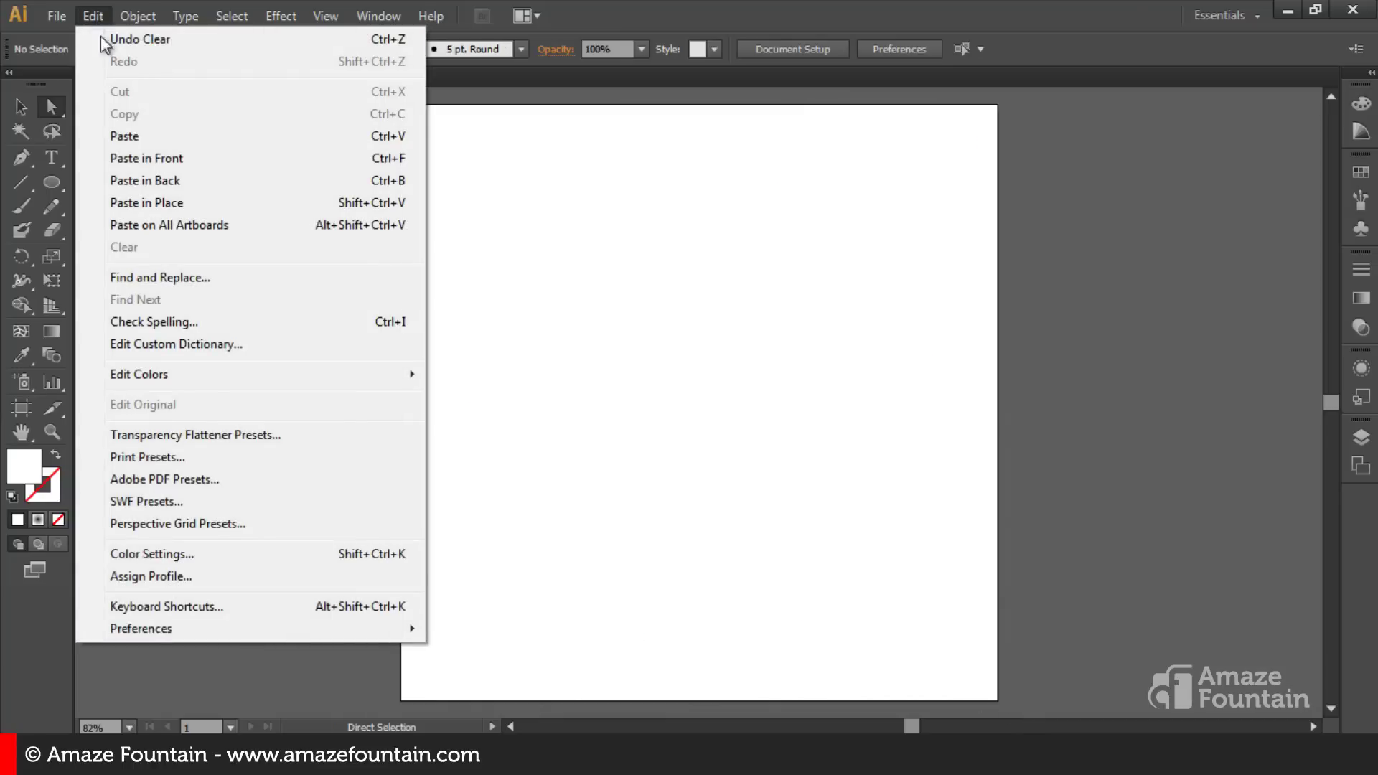
Step: Paste the black dots back and merge them with Pathfinder Unite
{"action": "left_click", "coordinate": [124, 136]}
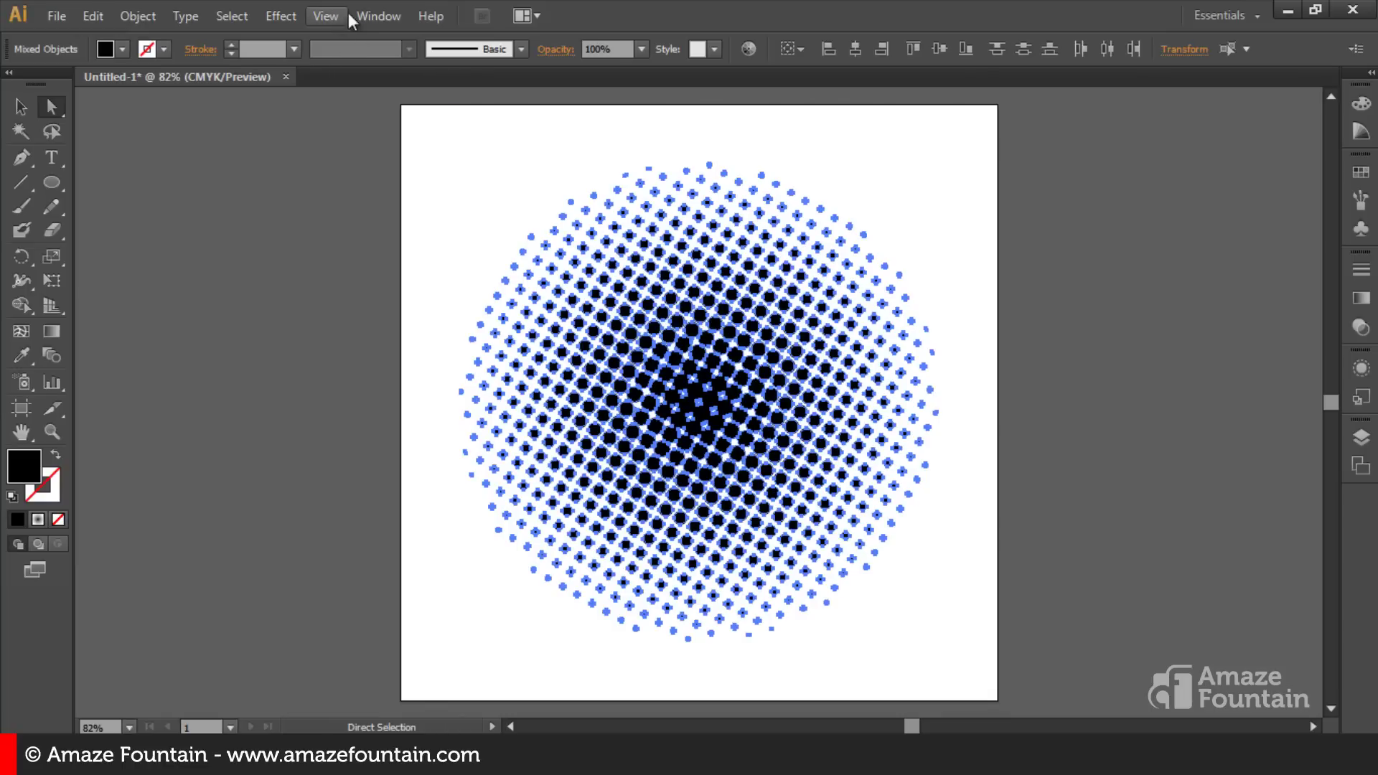
{"action": "left_click", "coordinate": [372, 15]}
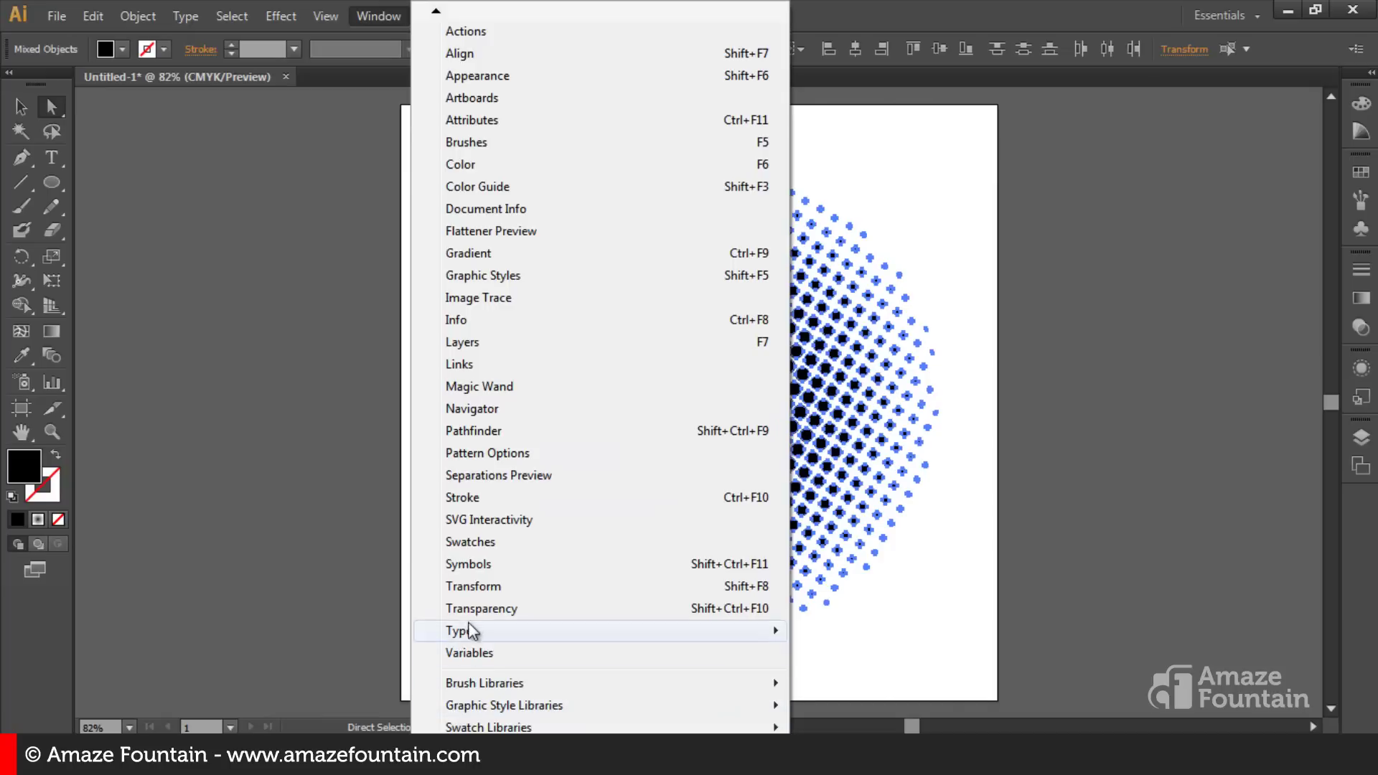
{"action": "left_click", "coordinate": [487, 592]}
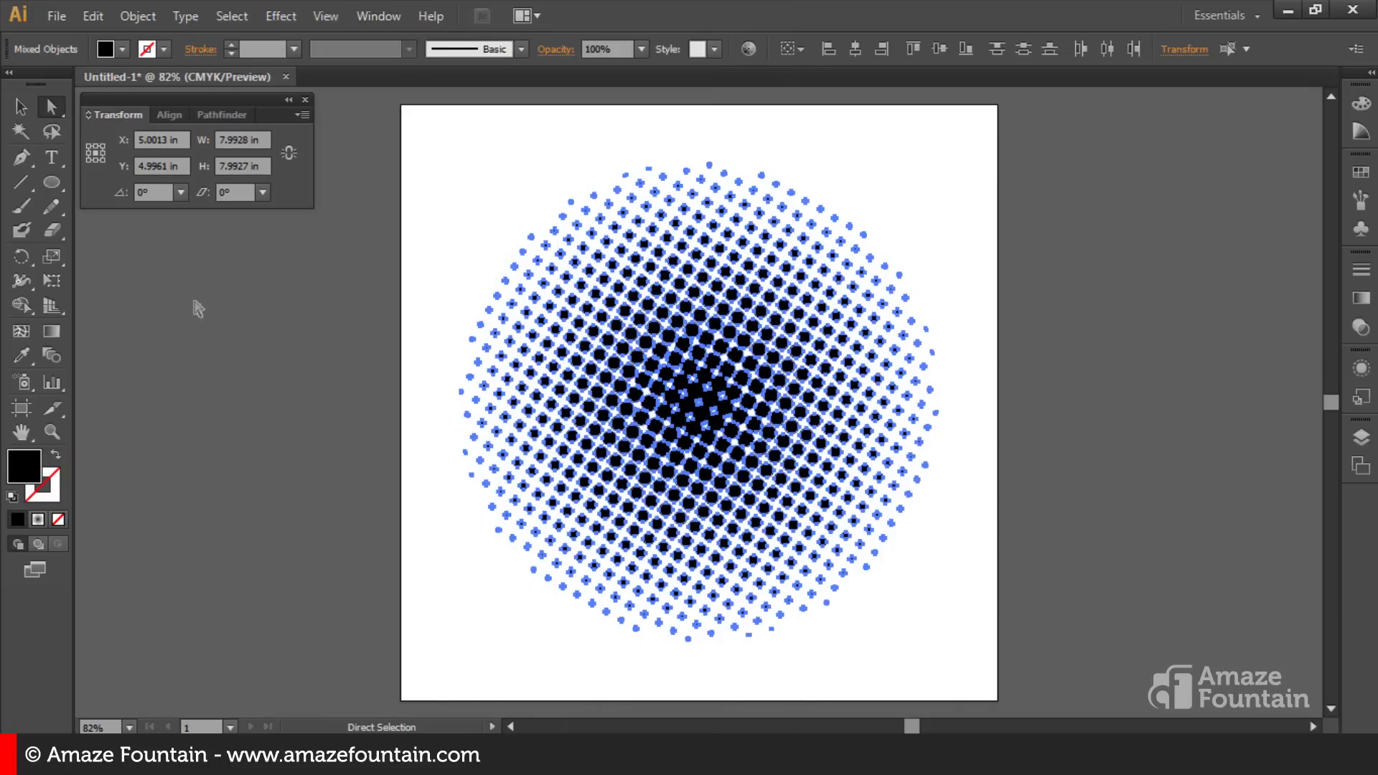
{"action": "left_click", "coordinate": [215, 115]}
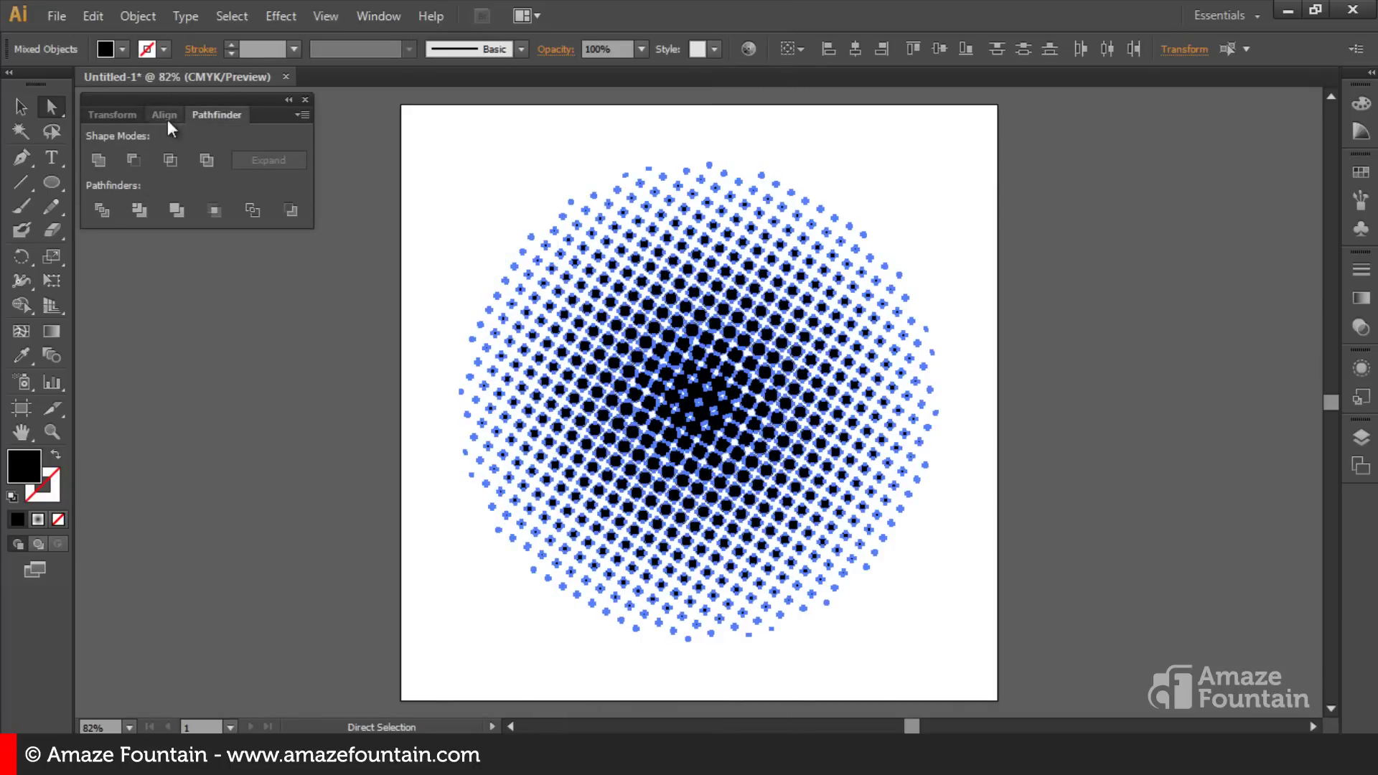
{"action": "left_click", "coordinate": [100, 165]}
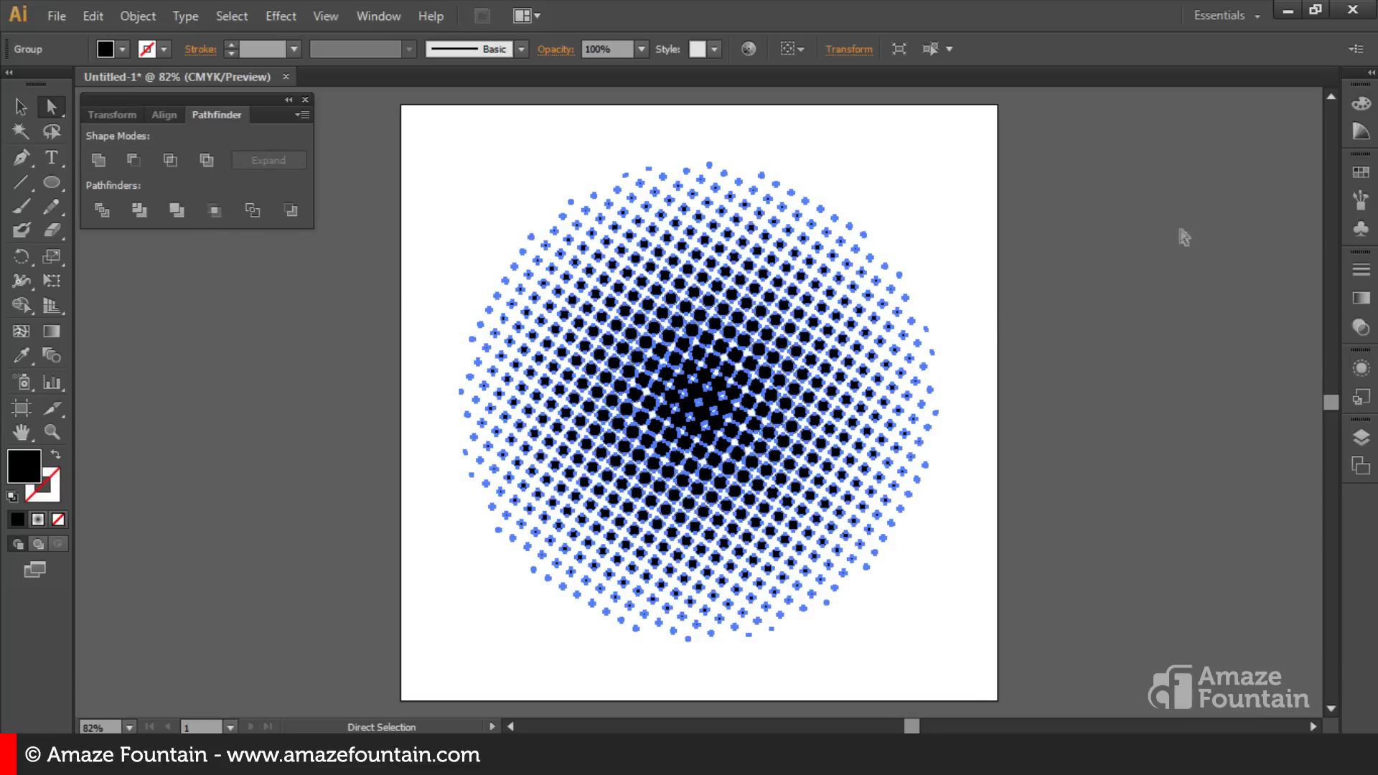
Step: Switch the Color panel sliders to CMYK, show the Swatches, and hide selection edges
{"action": "left_click", "coordinate": [1363, 108]}
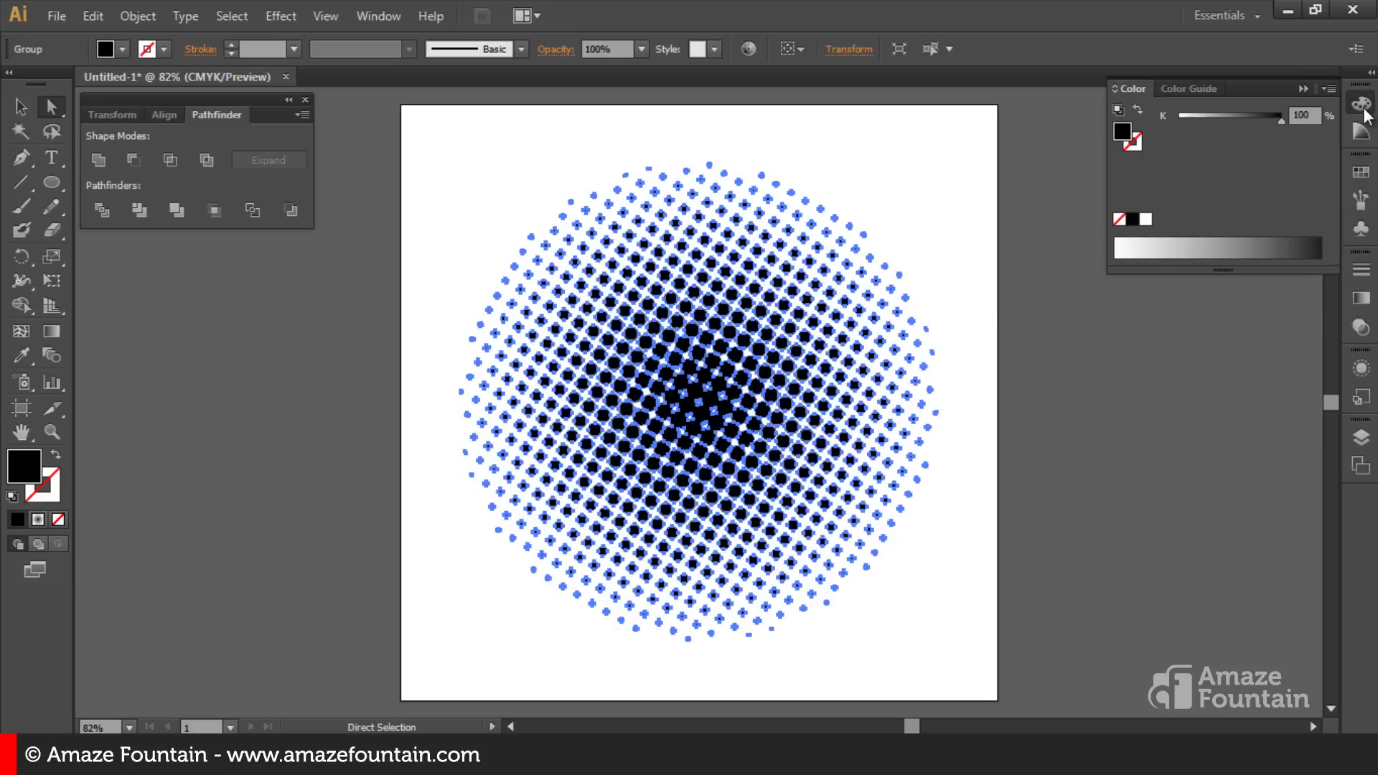
{"action": "left_click", "coordinate": [1363, 131]}
{"action": "left_click", "coordinate": [1361, 104]}
{"action": "left_click", "coordinate": [1212, 191]}
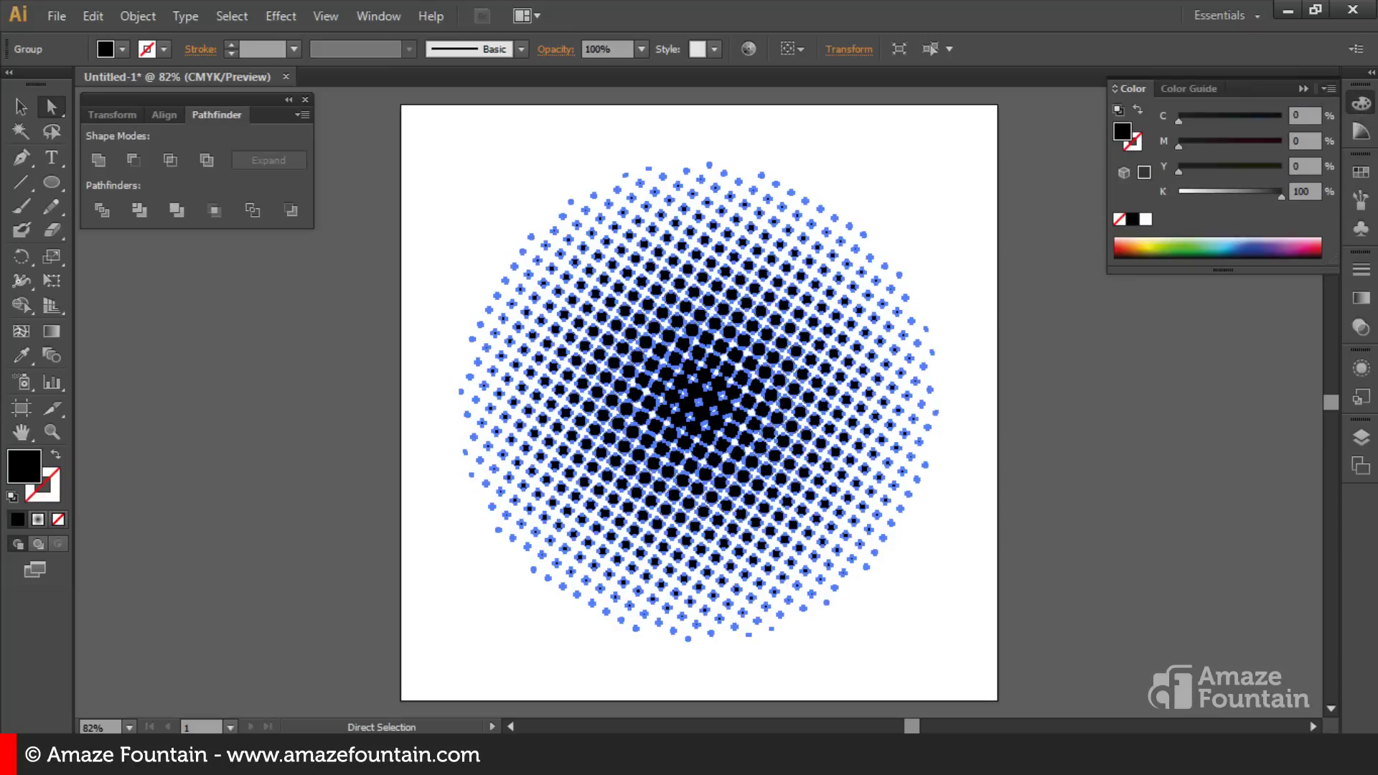
{"action": "left_click", "coordinate": [1363, 174]}
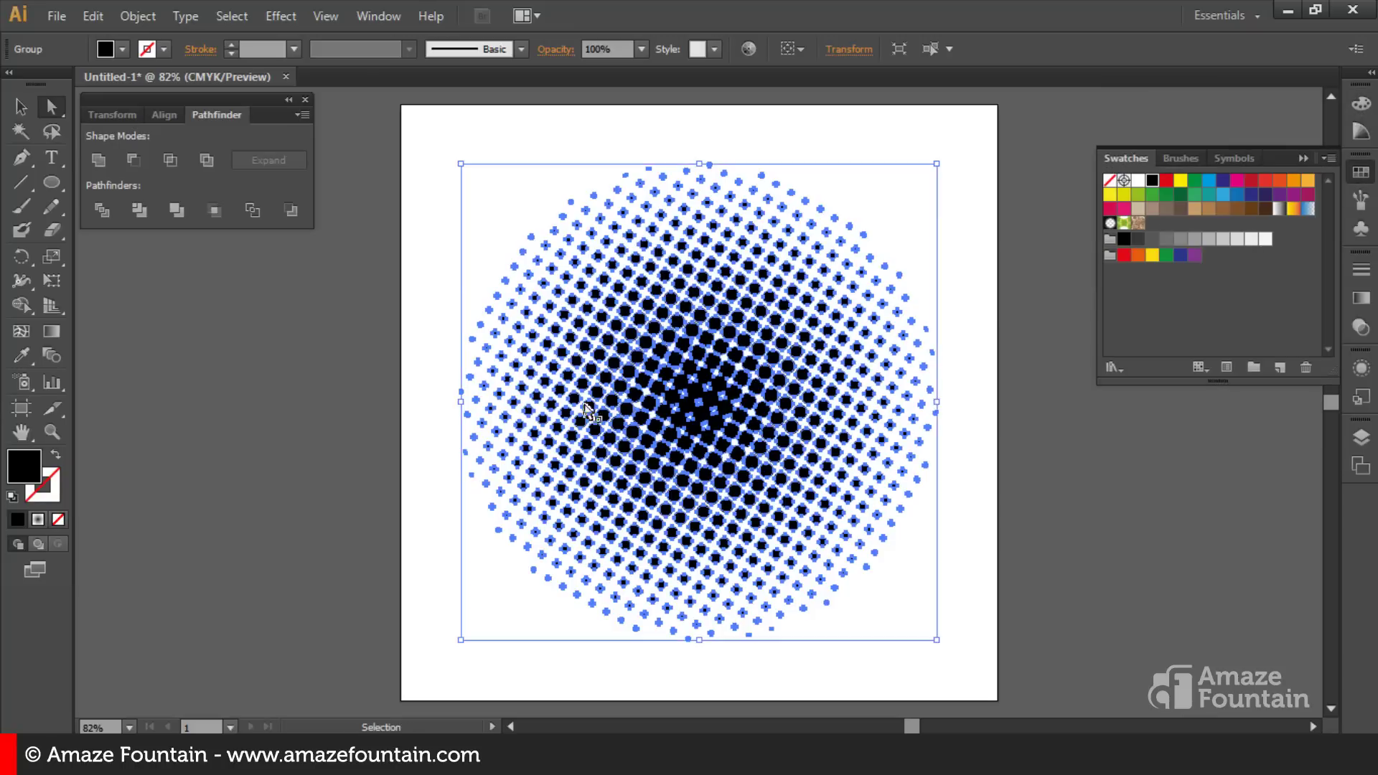
{"action": "key", "text": "ctrl+h"}
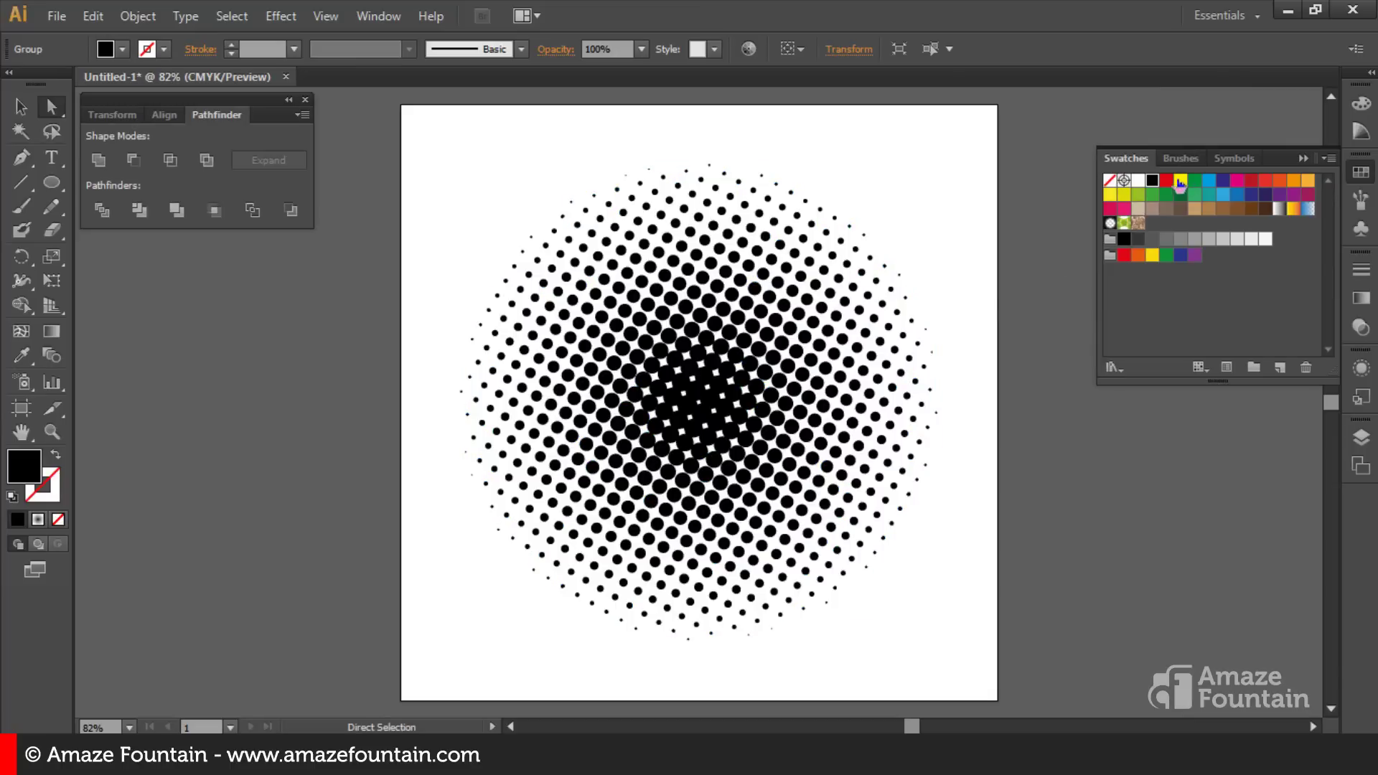
Step: Recolour the dots through red, green, cyan, navy, magenta, purple, blue and pink swatches, ending on black
{"action": "left_click", "coordinate": [1166, 186]}
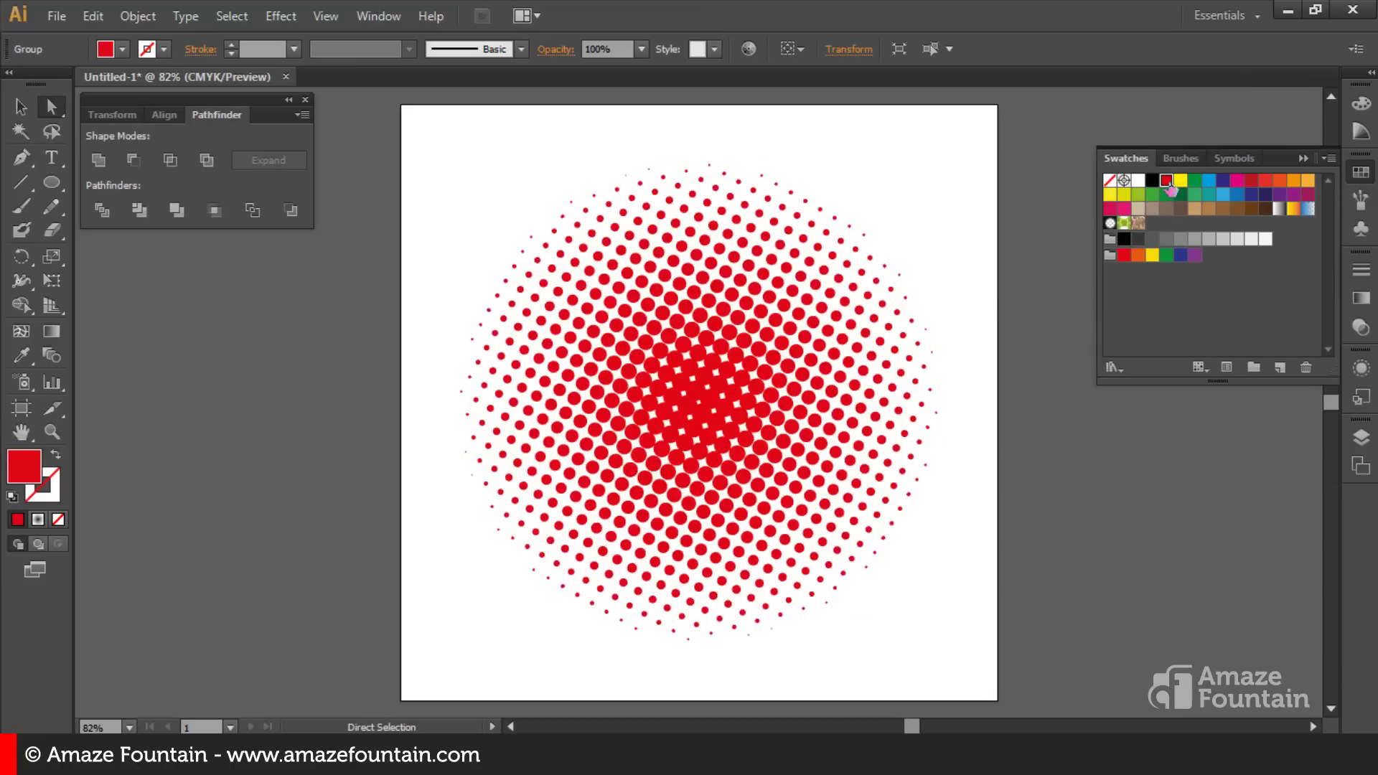
{"action": "left_click", "coordinate": [1195, 183]}
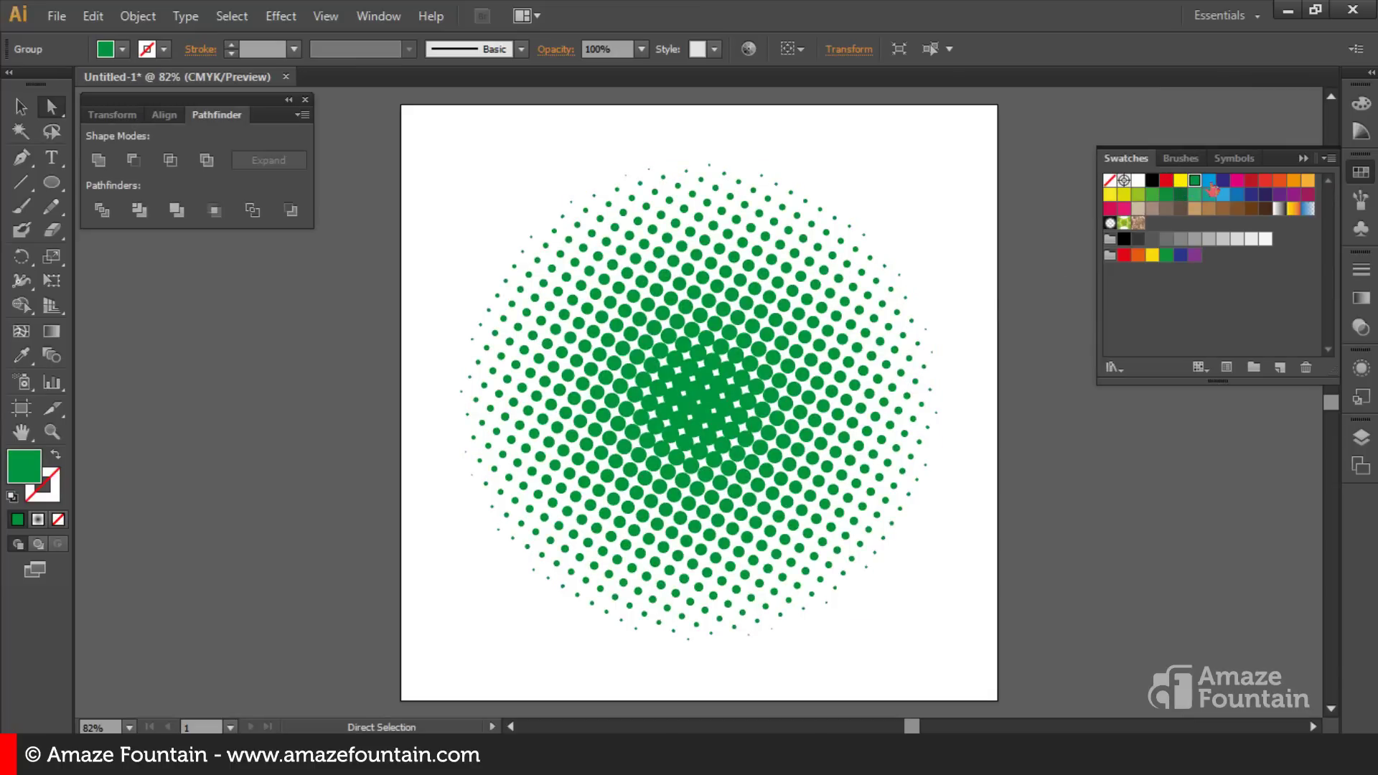
{"action": "left_click", "coordinate": [1209, 184]}
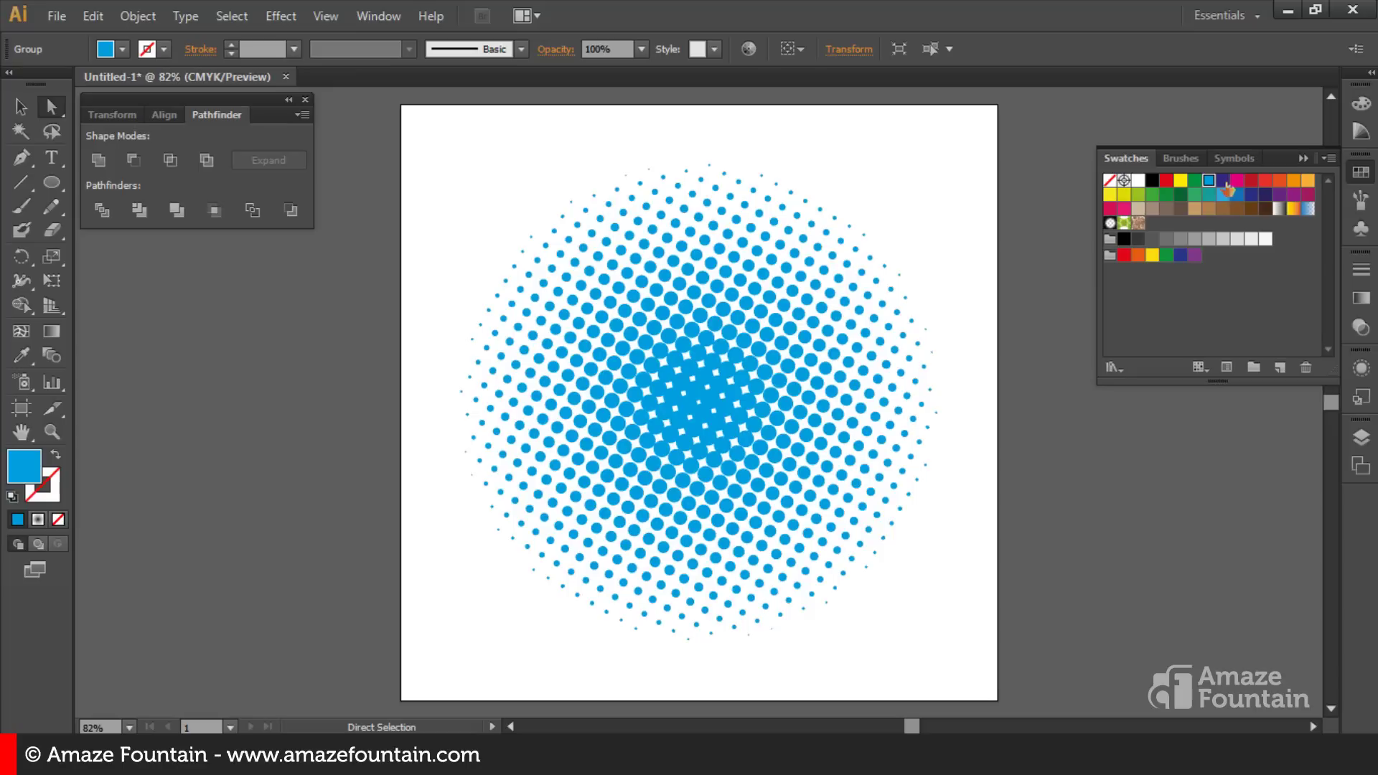
{"action": "left_click", "coordinate": [1223, 182]}
{"action": "left_click", "coordinate": [1236, 183]}
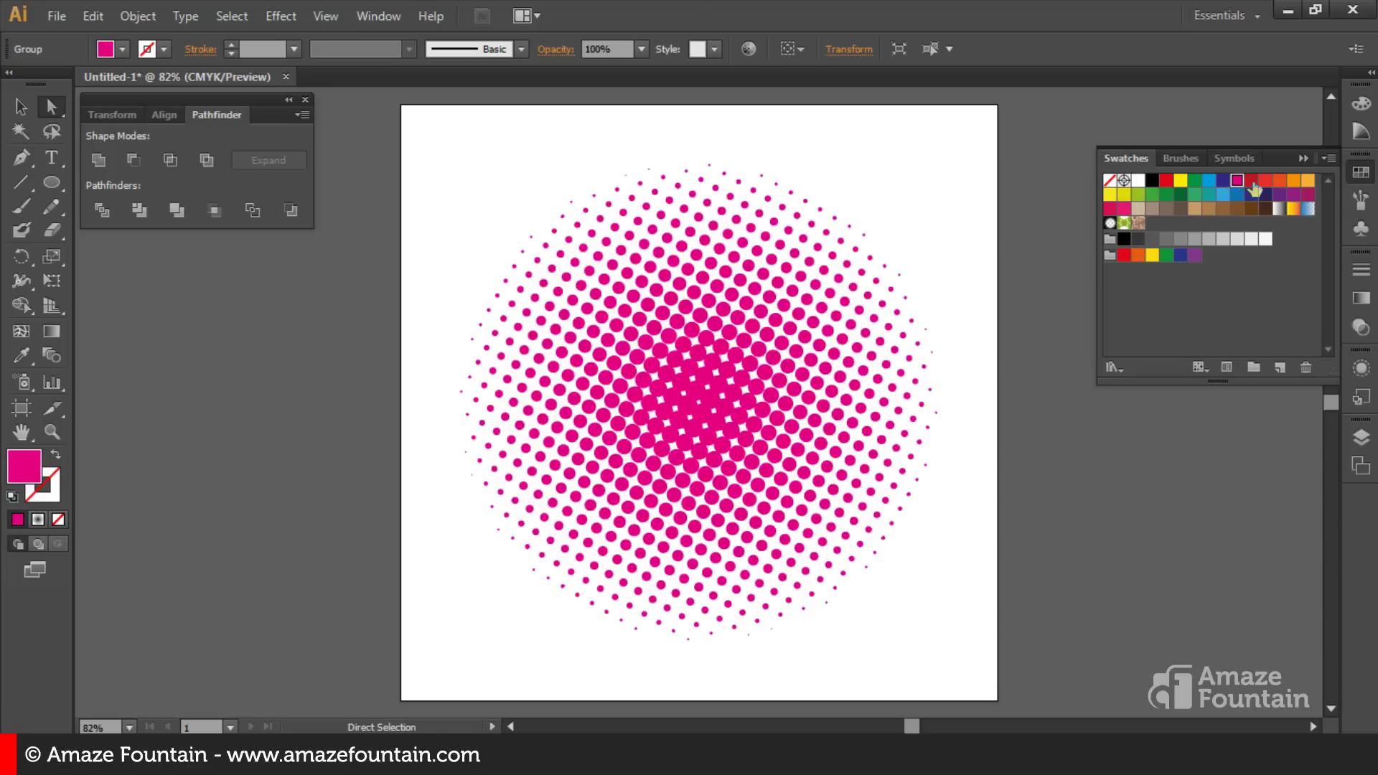
{"action": "left_click", "coordinate": [1251, 182]}
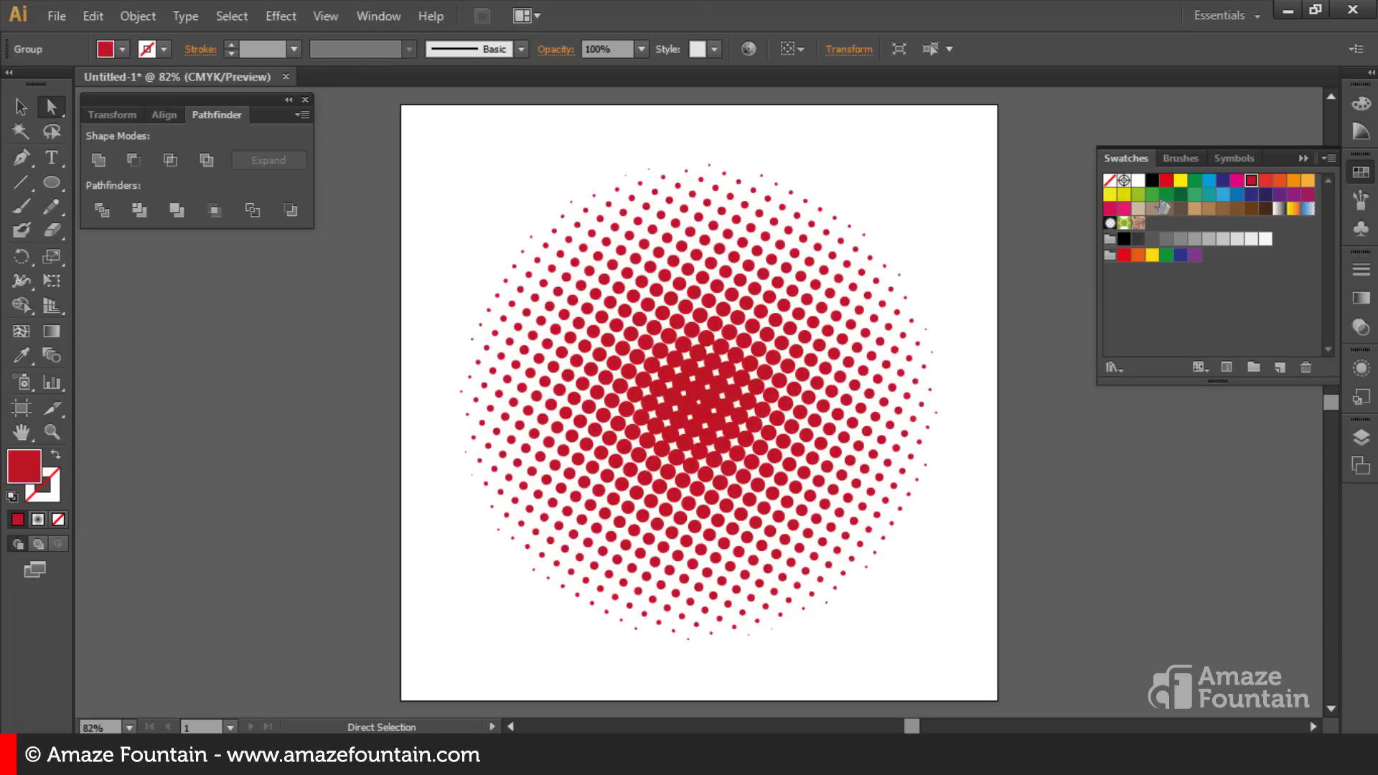
{"action": "left_click", "coordinate": [1165, 196]}
{"action": "left_click", "coordinate": [1279, 195]}
{"action": "left_click", "coordinate": [1237, 194]}
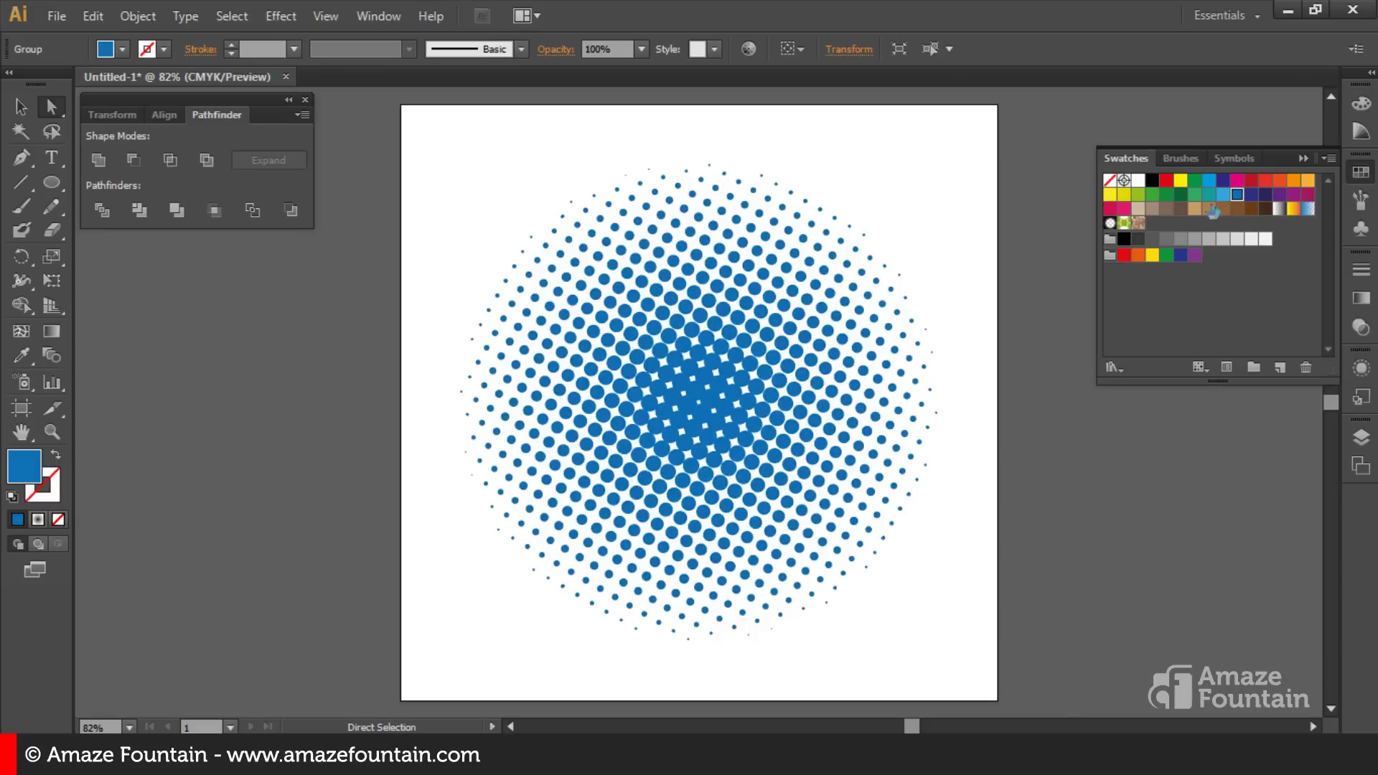
{"action": "left_click", "coordinate": [1179, 197]}
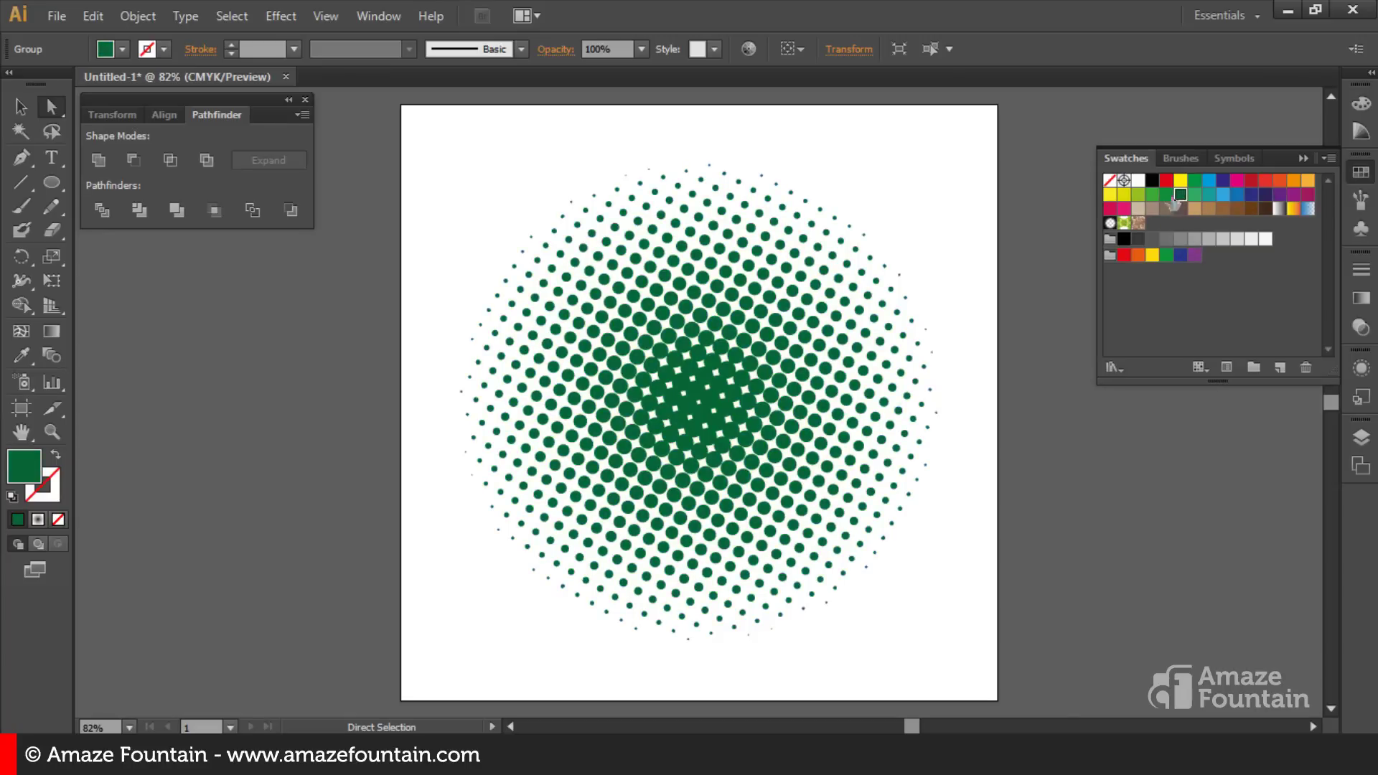
{"action": "left_click", "coordinate": [1110, 209]}
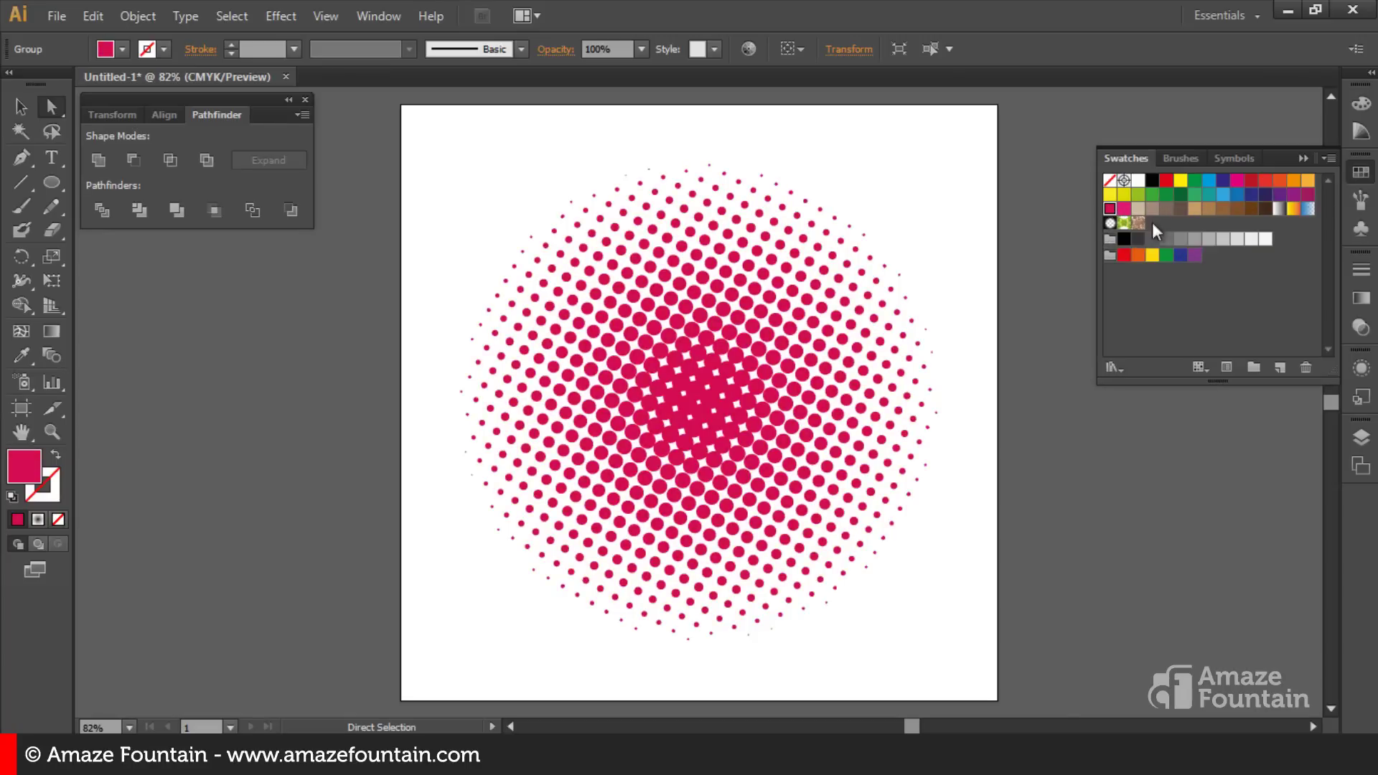
{"action": "left_click", "coordinate": [1153, 182]}
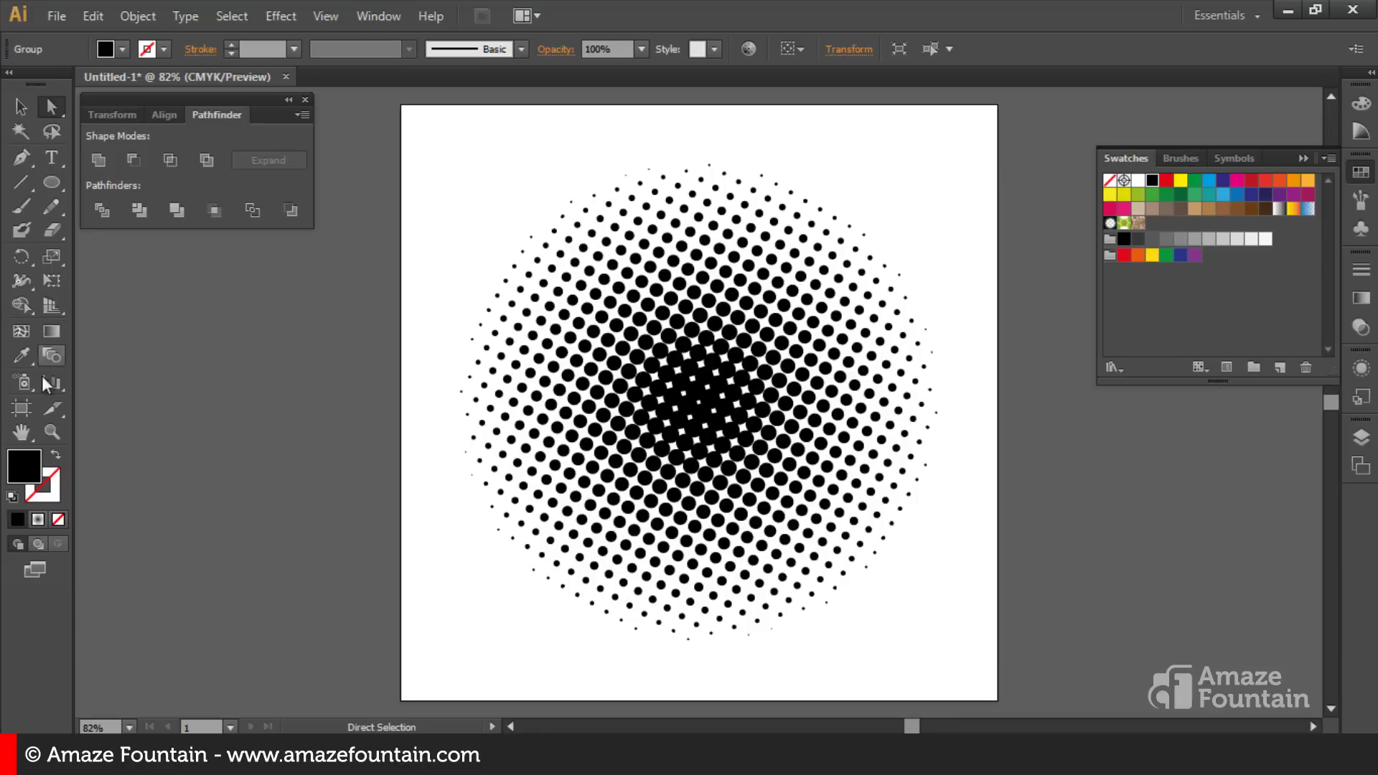
Step: Zoom into the dot pattern and view it as outlines
{"action": "left_click", "coordinate": [52, 433]}
{"action": "left_click_drag", "start_coordinate": [609, 206], "coordinate": [775, 336]}
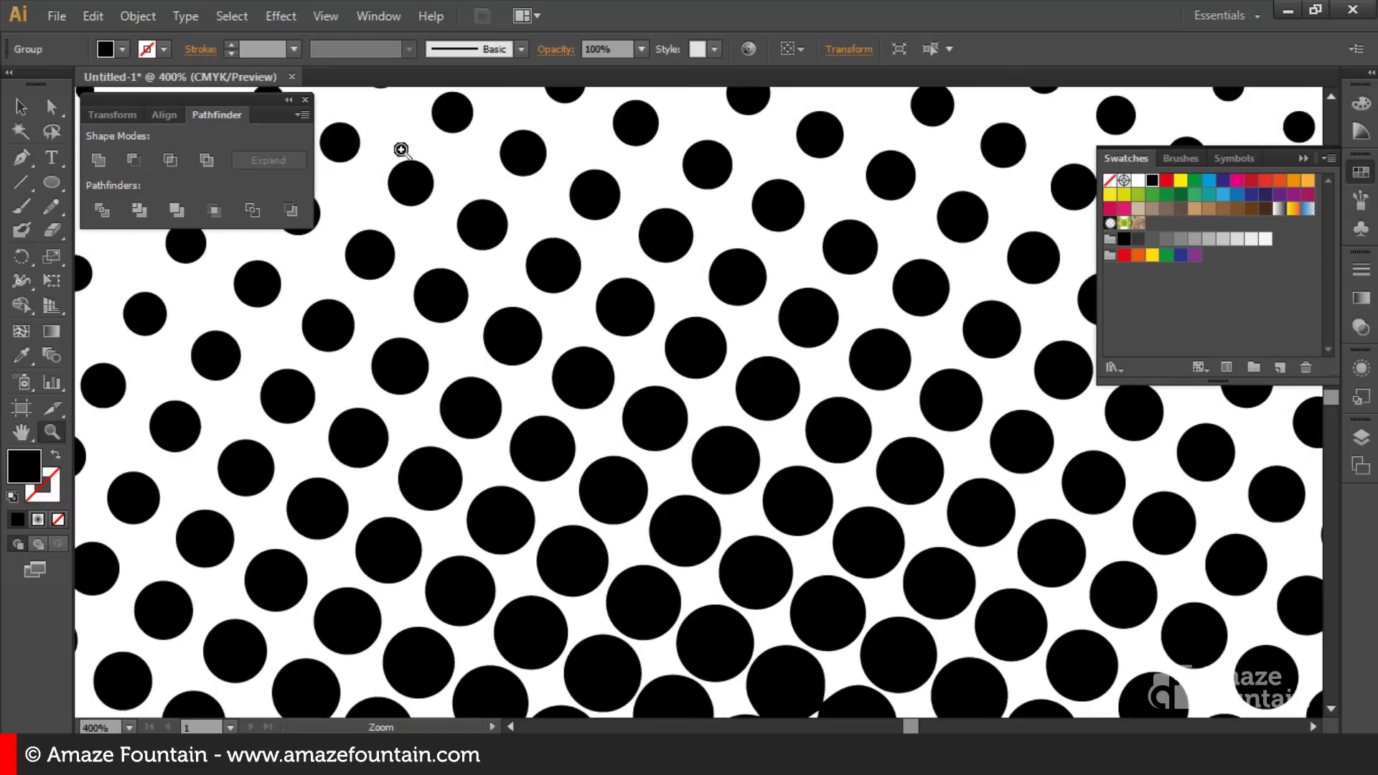
{"action": "left_click_drag", "start_coordinate": [399, 144], "coordinate": [1008, 646]}
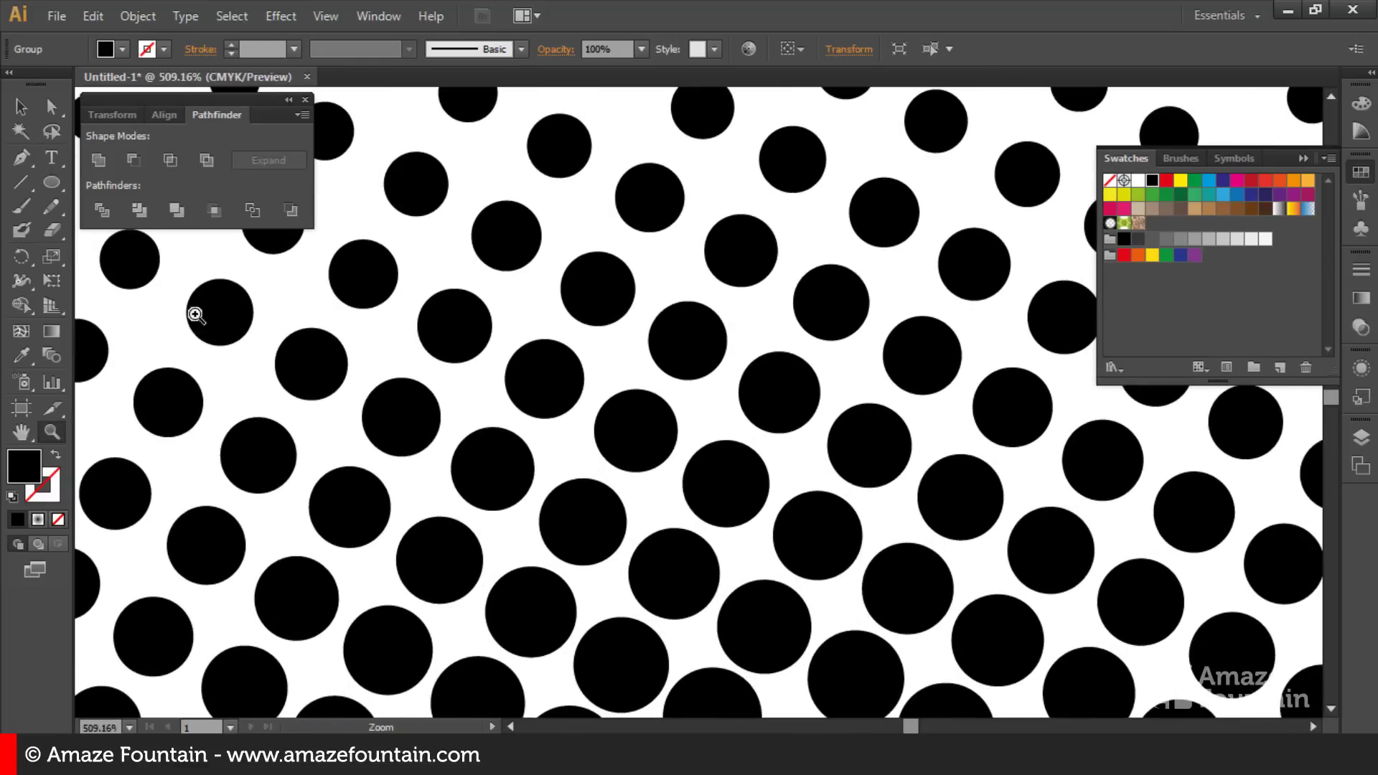
{"action": "left_click", "coordinate": [324, 16]}
{"action": "left_click", "coordinate": [345, 17]}
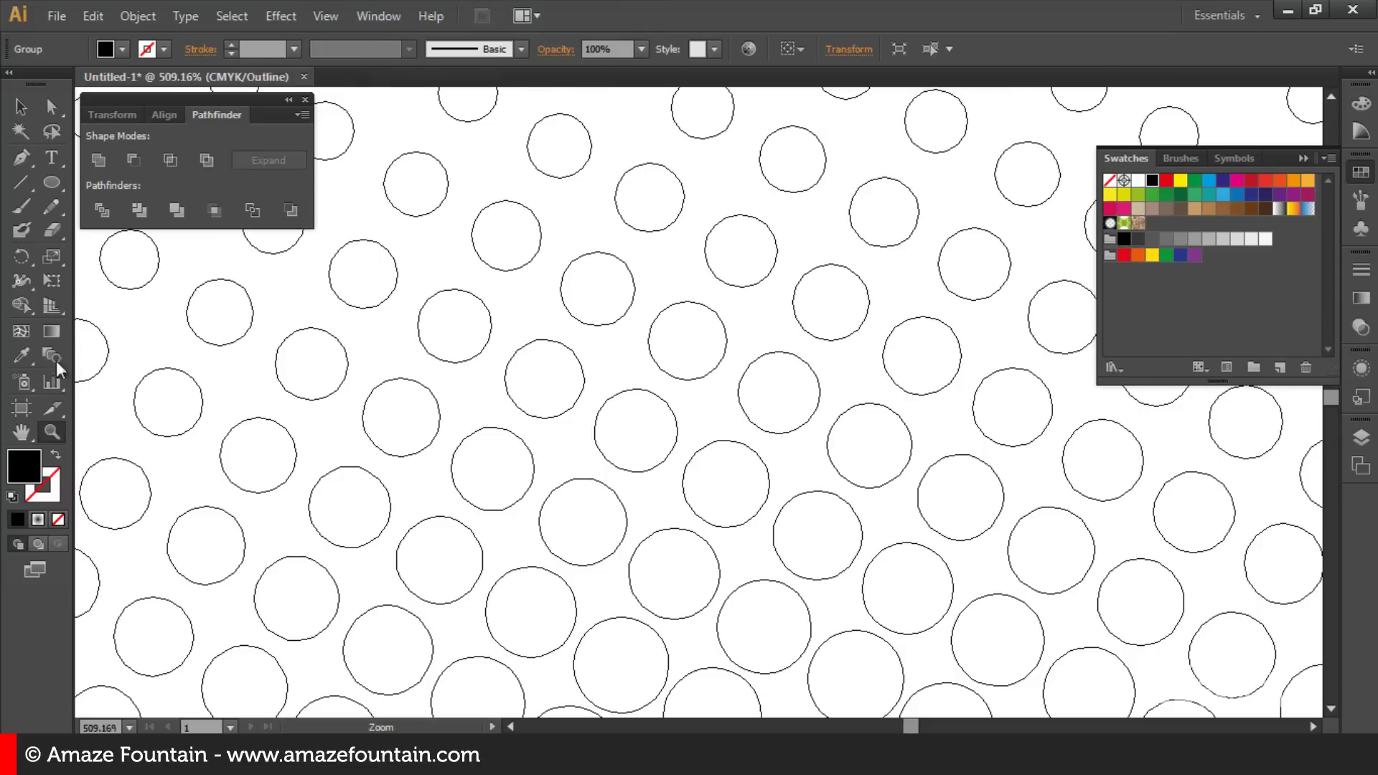
{"action": "left_click", "coordinate": [22, 431]}
{"action": "left_click_drag", "start_coordinate": [1002, 513], "coordinate": [824, 467]}
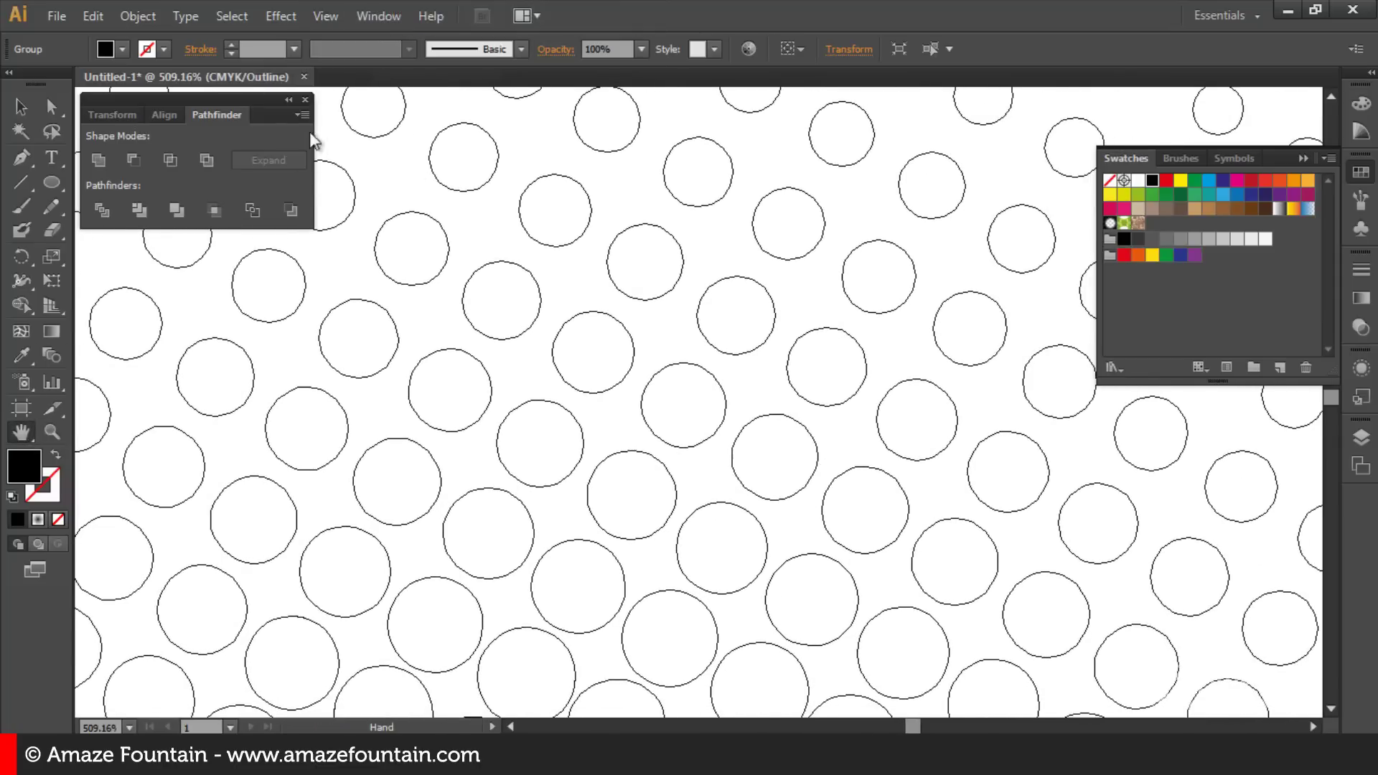
Step: Close the Pathfinder and Swatches panels, inspect the star-shaped gaps, then return to Preview
{"action": "left_click", "coordinate": [305, 100]}
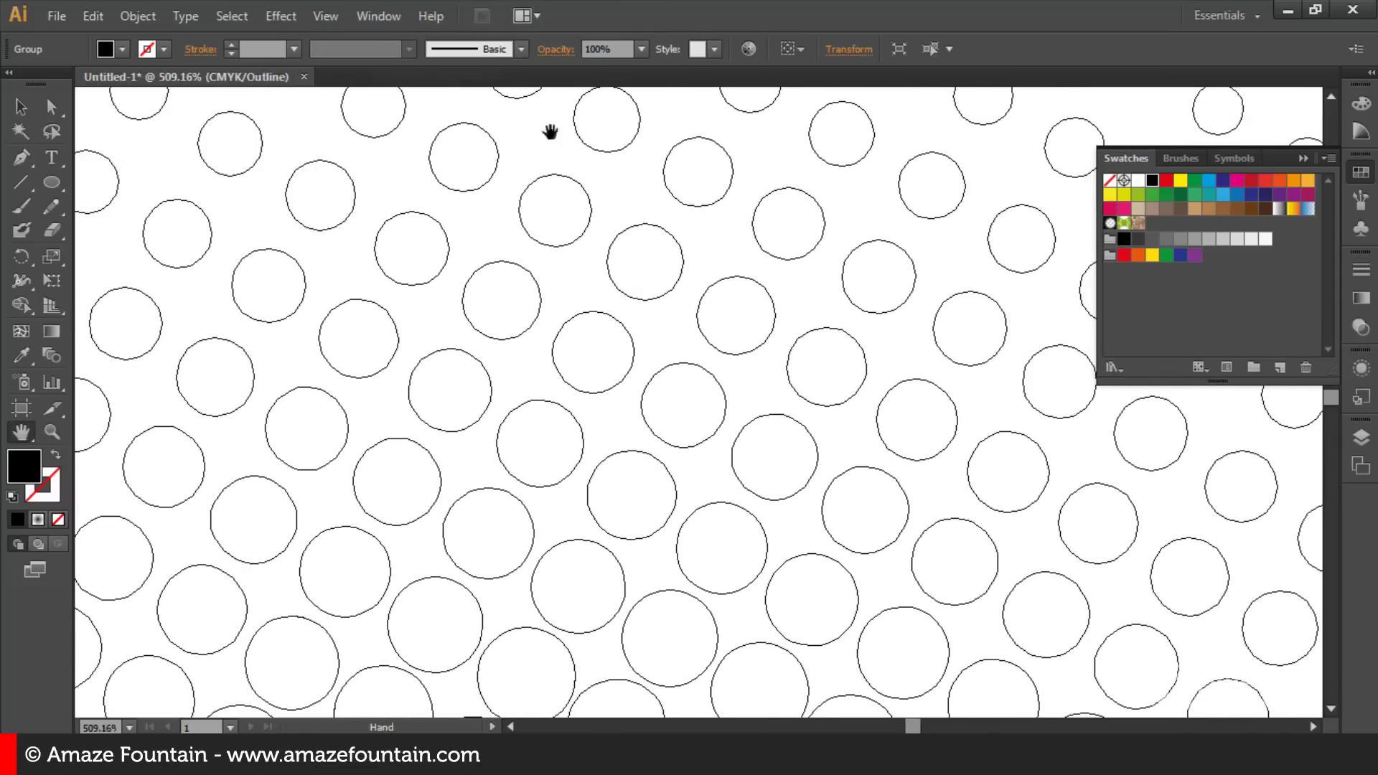
{"action": "left_click", "coordinate": [1301, 160]}
{"action": "mouse_move", "coordinate": [938, 438]}
{"action": "left_mouse_down"}
{"action": "mouse_move", "coordinate": [889, 381]}
{"action": "mouse_move", "coordinate": [703, 280]}
{"action": "left_mouse_up"}
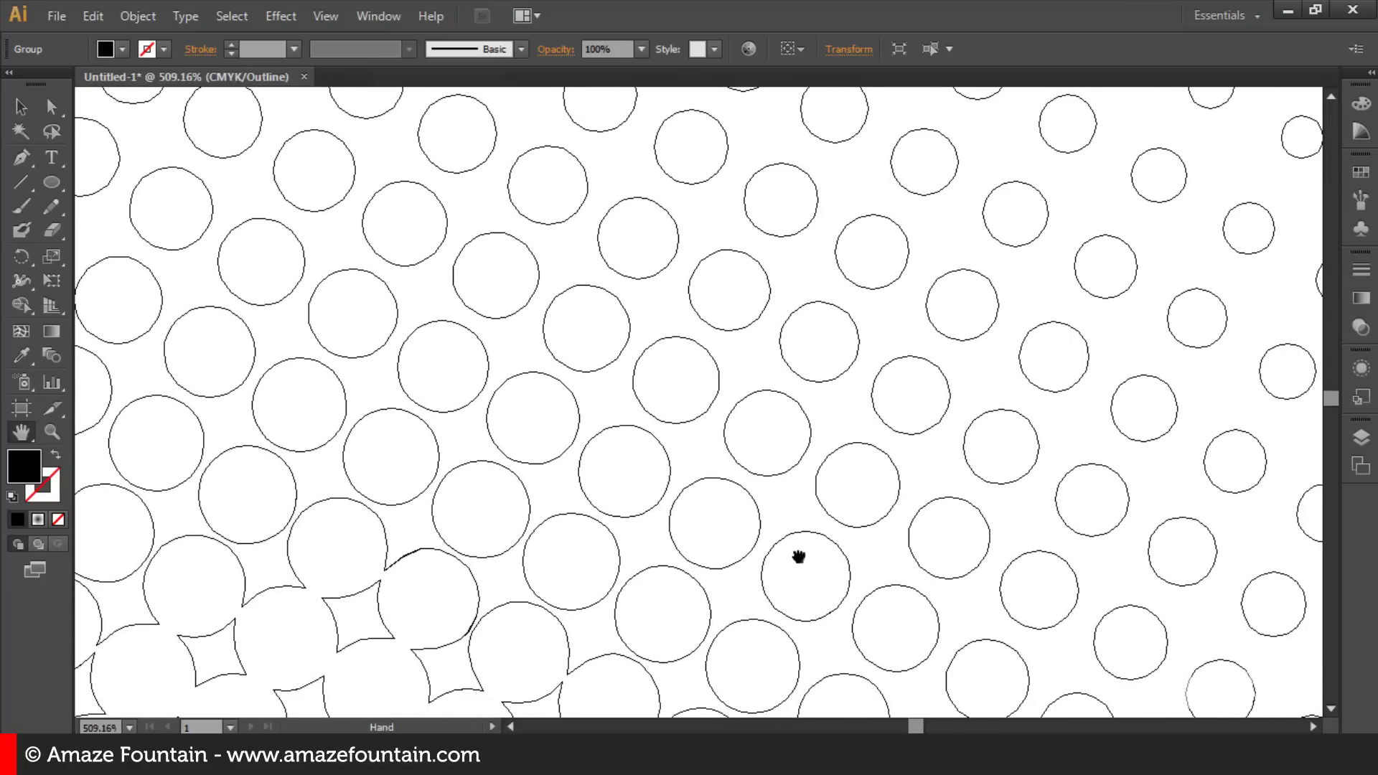
{"action": "left_click_drag", "start_coordinate": [798, 557], "coordinate": [566, 311]}
{"action": "left_click_drag", "start_coordinate": [824, 516], "coordinate": [720, 329]}
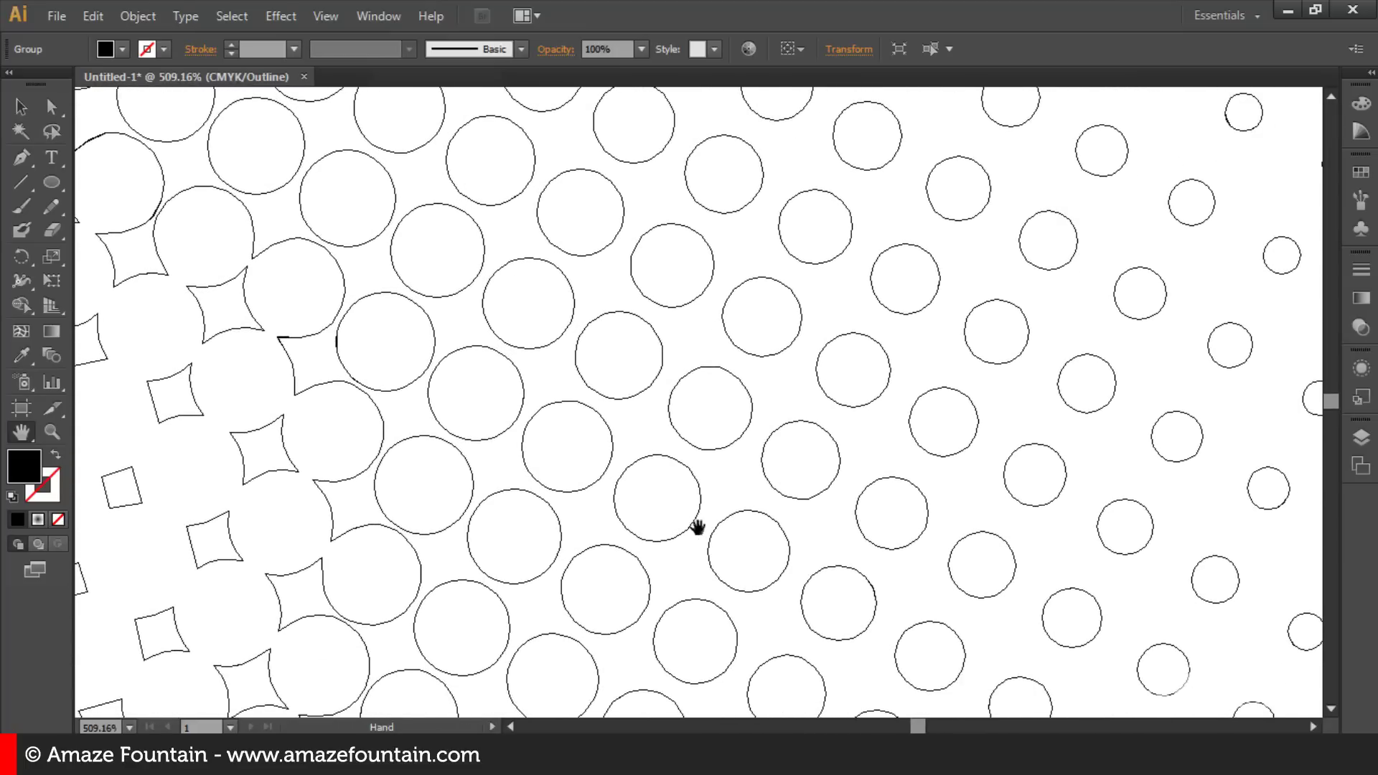
{"action": "left_click_drag", "start_coordinate": [697, 527], "coordinate": [756, 191]}
{"action": "left_click_drag", "start_coordinate": [652, 505], "coordinate": [630, 346]}
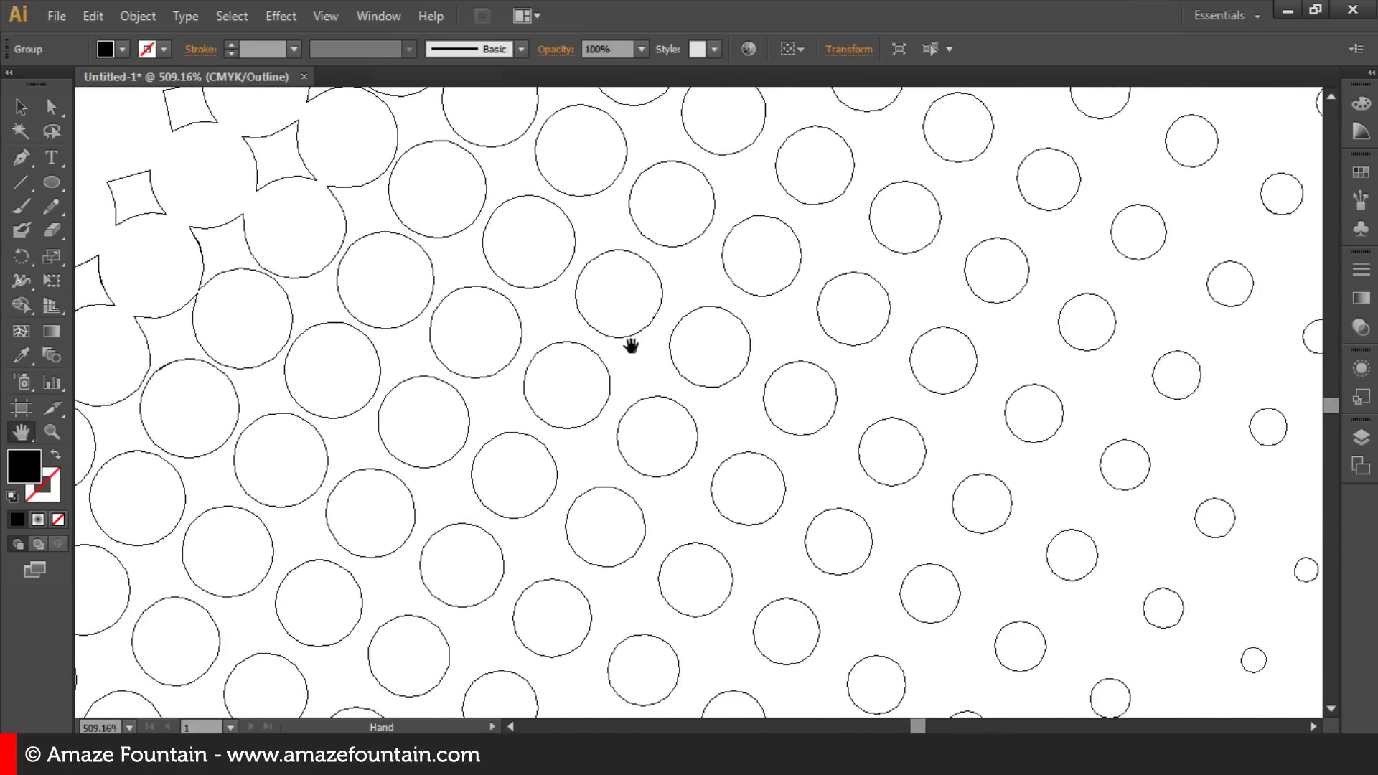
{"action": "mouse_move", "coordinate": [793, 517]}
{"action": "left_mouse_down"}
{"action": "mouse_move", "coordinate": [467, 480]}
{"action": "mouse_move", "coordinate": [594, 406]}
{"action": "mouse_move", "coordinate": [381, 435]}
{"action": "mouse_move", "coordinate": [815, 222]}
{"action": "mouse_move", "coordinate": [923, 270]}
{"action": "mouse_move", "coordinate": [433, 384]}
{"action": "mouse_move", "coordinate": [502, 440]}
{"action": "mouse_move", "coordinate": [461, 661]}
{"action": "mouse_move", "coordinate": [670, 581]}
{"action": "mouse_move", "coordinate": [673, 479]}
{"action": "mouse_move", "coordinate": [910, 292]}
{"action": "mouse_move", "coordinate": [1089, 347]}
{"action": "mouse_move", "coordinate": [839, 504]}
{"action": "mouse_move", "coordinate": [723, 185]}
{"action": "mouse_move", "coordinate": [848, 148]}
{"action": "mouse_move", "coordinate": [734, 474]}
{"action": "mouse_move", "coordinate": [529, 518]}
{"action": "mouse_move", "coordinate": [775, 454]}
{"action": "left_mouse_up"}
{"action": "left_click", "coordinate": [325, 16]}
{"action": "left_click", "coordinate": [384, 14]}
{"action": "left_click_drag", "start_coordinate": [556, 473], "coordinate": [474, 390]}
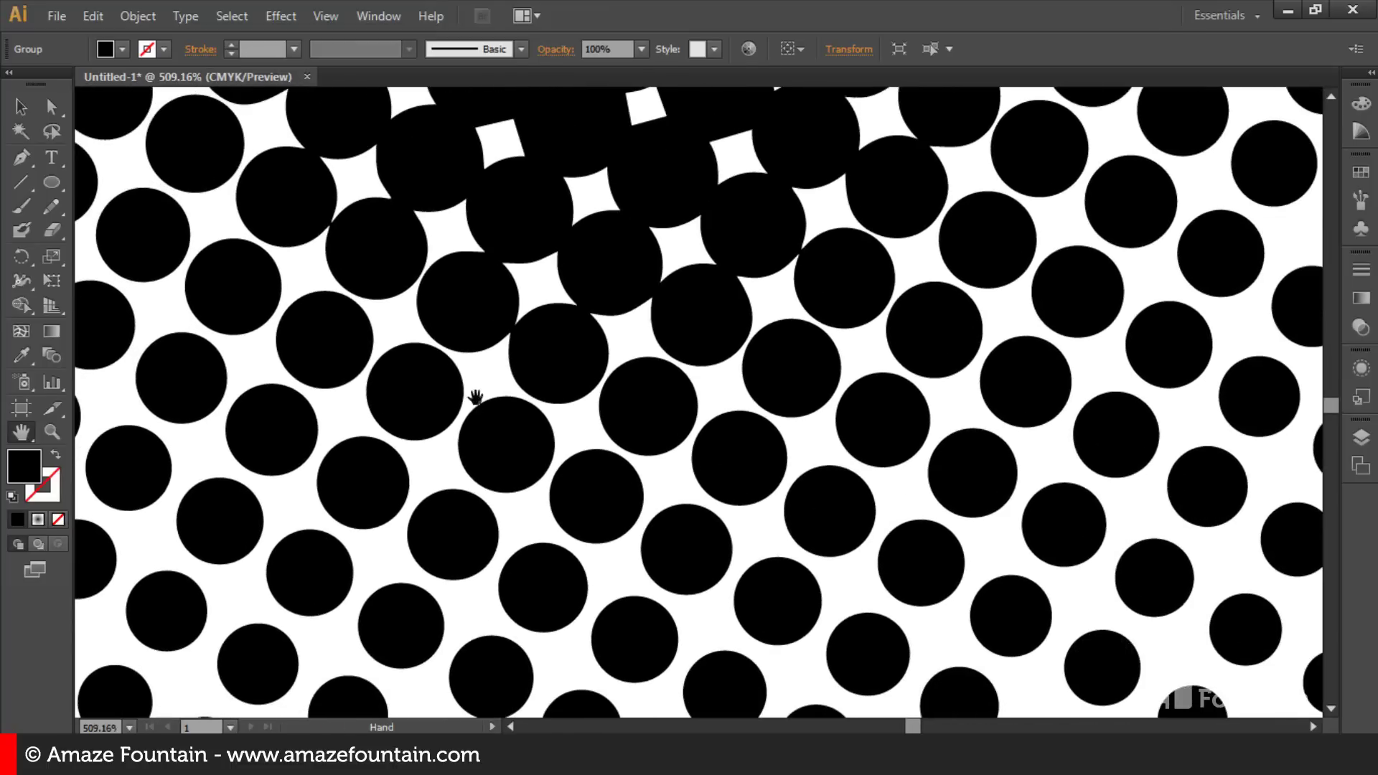
Step: Fit all artwork in the window, then select and deselect the halftone group
{"action": "left_click", "coordinate": [328, 16]}
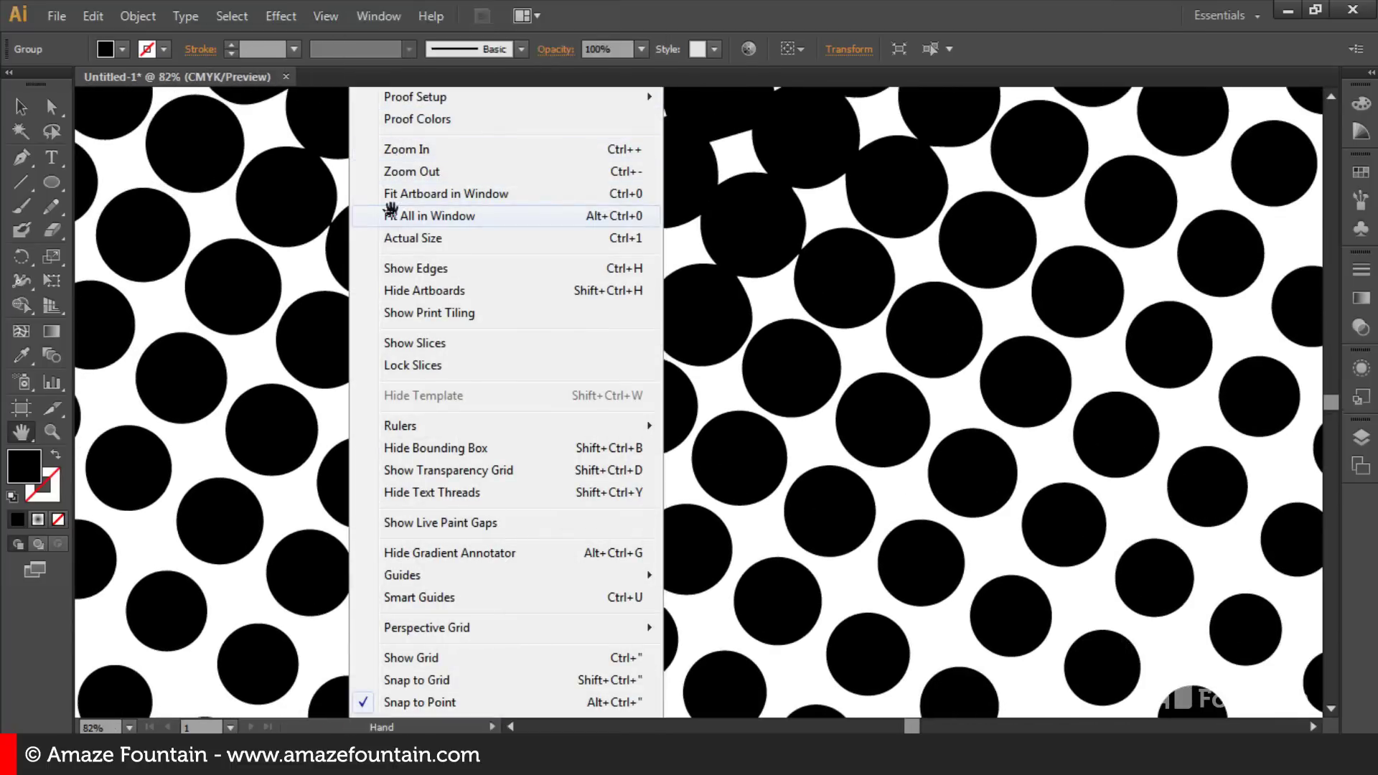
{"action": "left_click", "coordinate": [394, 216]}
{"action": "left_click", "coordinate": [27, 108]}
{"action": "left_click", "coordinate": [742, 413]}
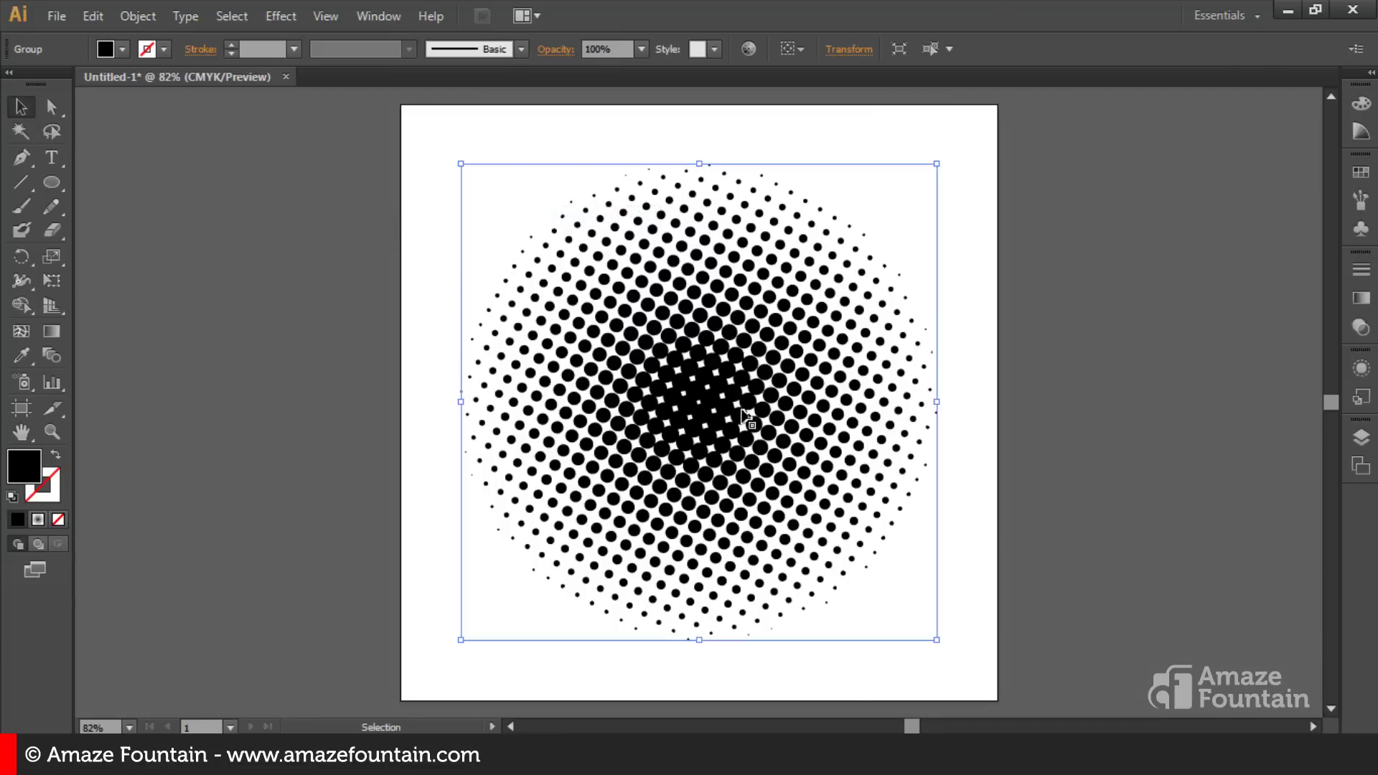
{"action": "left_click", "coordinate": [973, 316]}
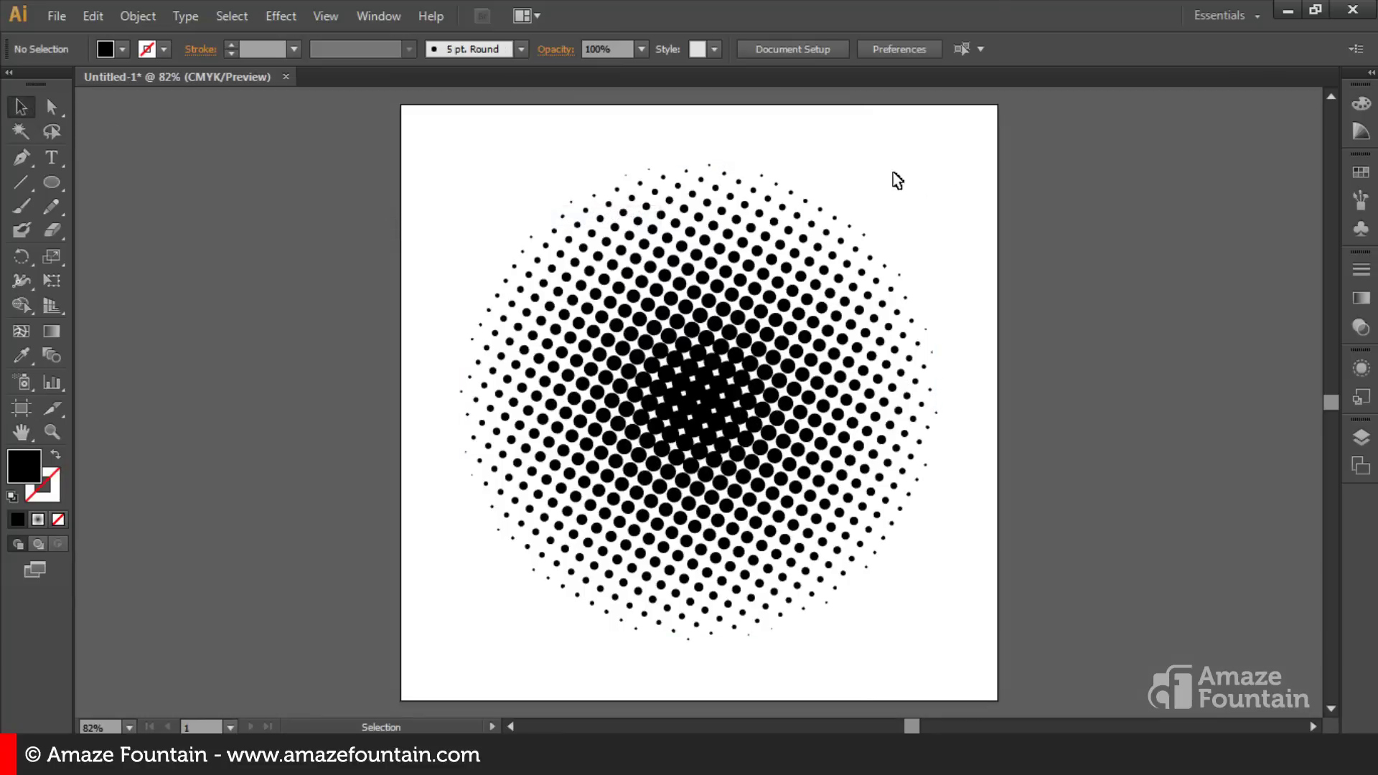